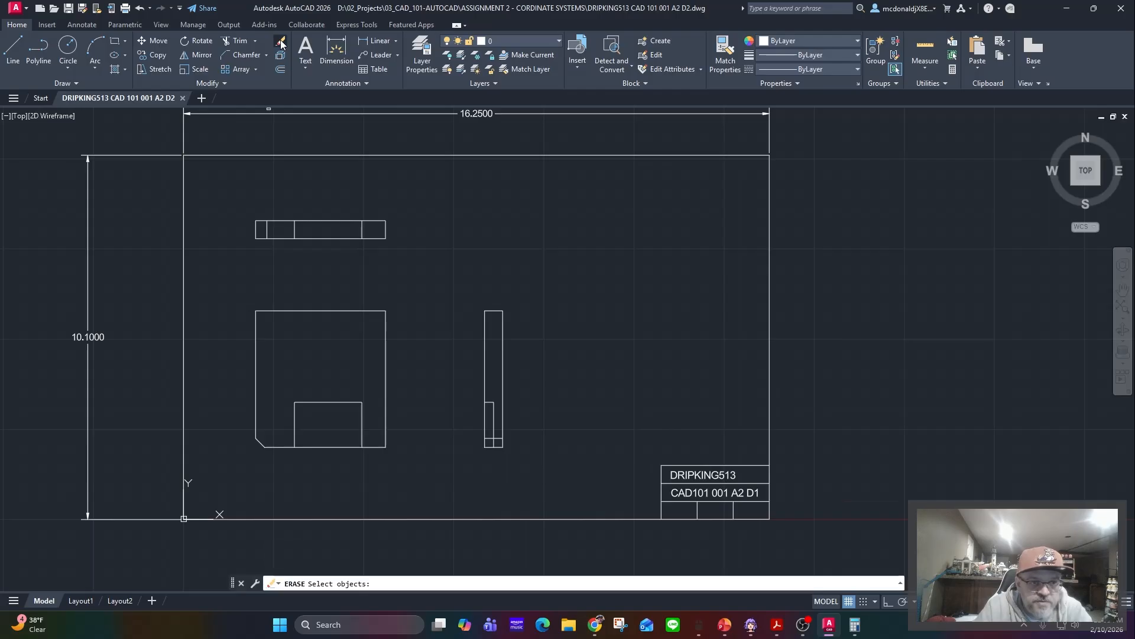
Erase the three part views inside the border, keeping the title block and border dimensions.
{"action": "mouse_move", "coordinate": [540, 474]}
{"action": "left_mouse_down"}
{"action": "mouse_move", "coordinate": [266, 473]}
{"action": "mouse_move", "coordinate": [233, 390]}
{"action": "mouse_move", "coordinate": [244, 238]}
{"action": "mouse_move", "coordinate": [412, 199]}
{"action": "mouse_move", "coordinate": [536, 216]}
{"action": "left_mouse_up"}
{"action": "key", "text": "Return"}
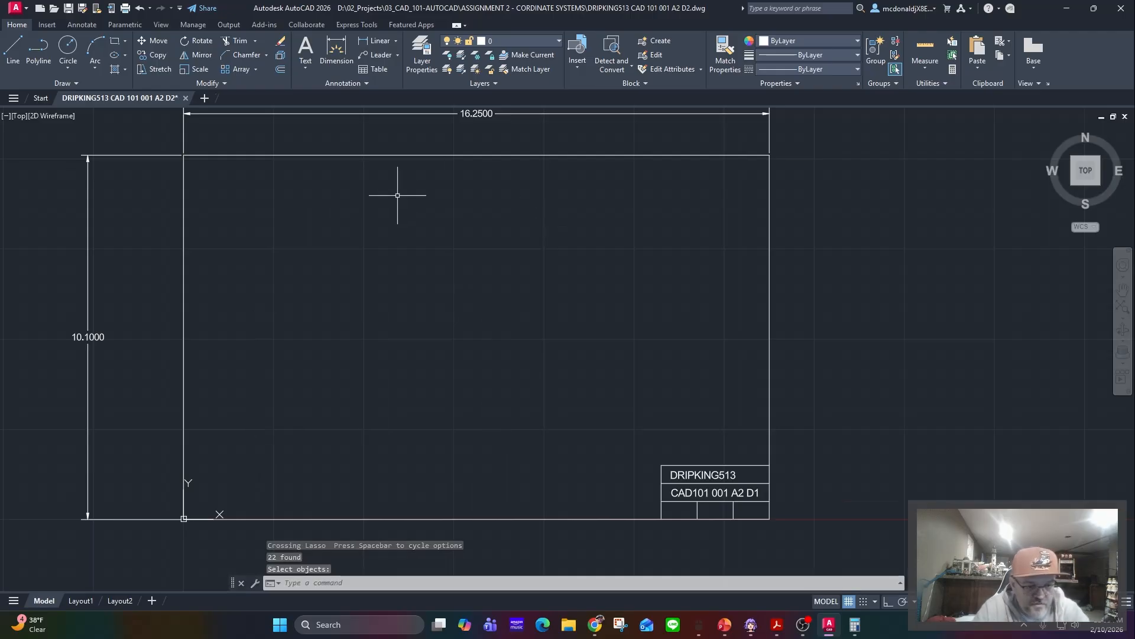
{"action": "key", "text": "Escape"}
{"action": "key", "text": "Escape"}
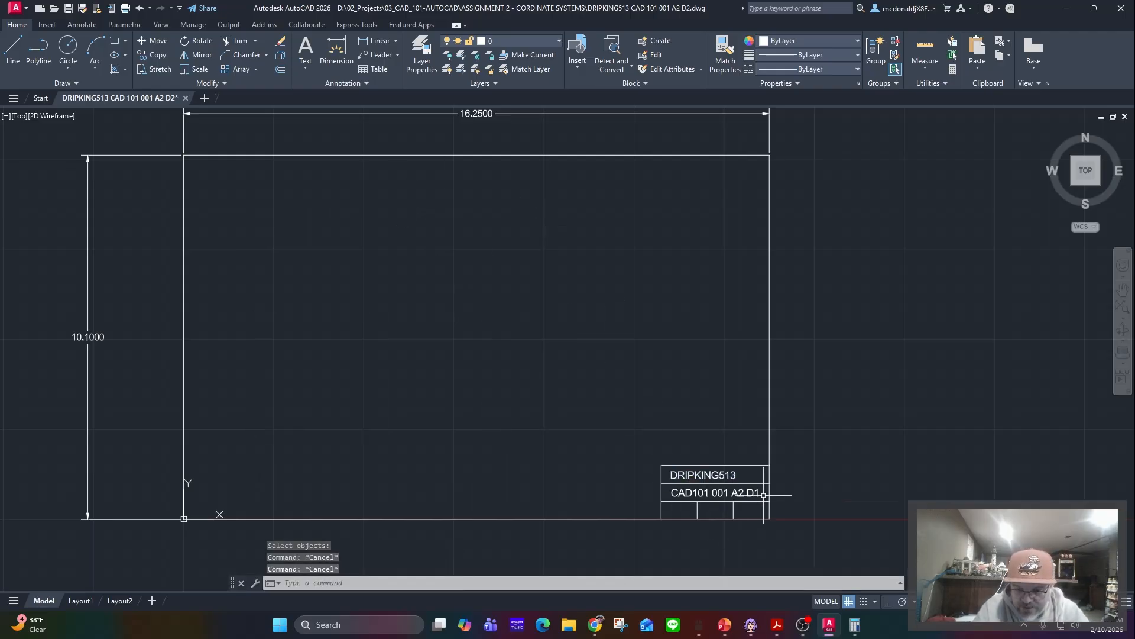
Change the drawing label in the title block to CAD101 001 A2 D2 and save the drawing.
{"action": "double_click", "coordinate": [764, 495]}
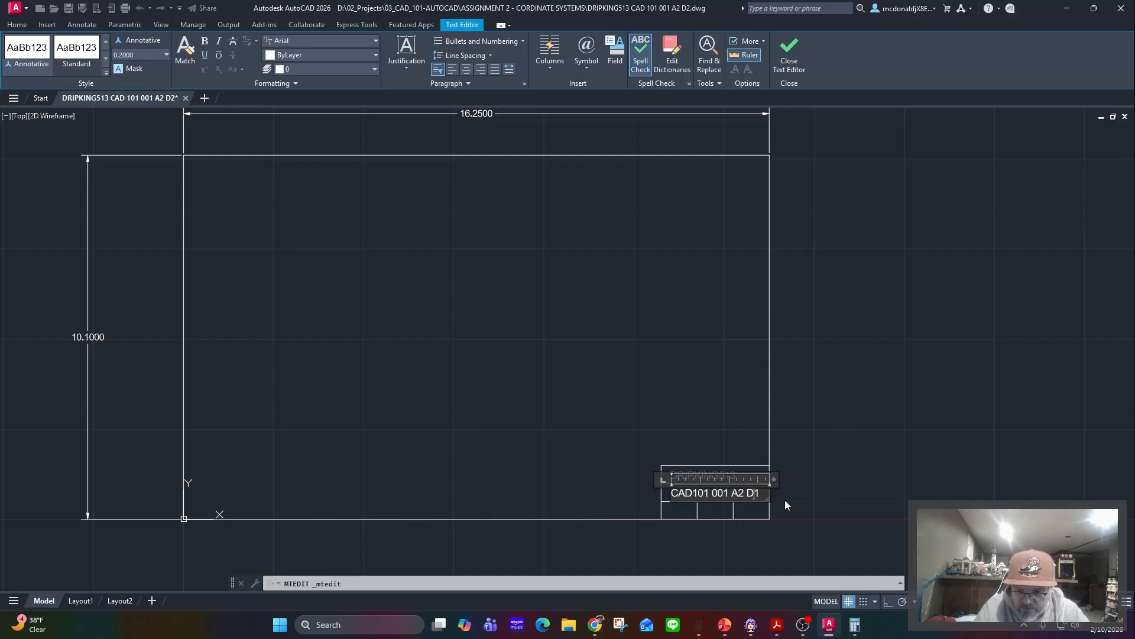
{"action": "key", "text": "BackSpace"}
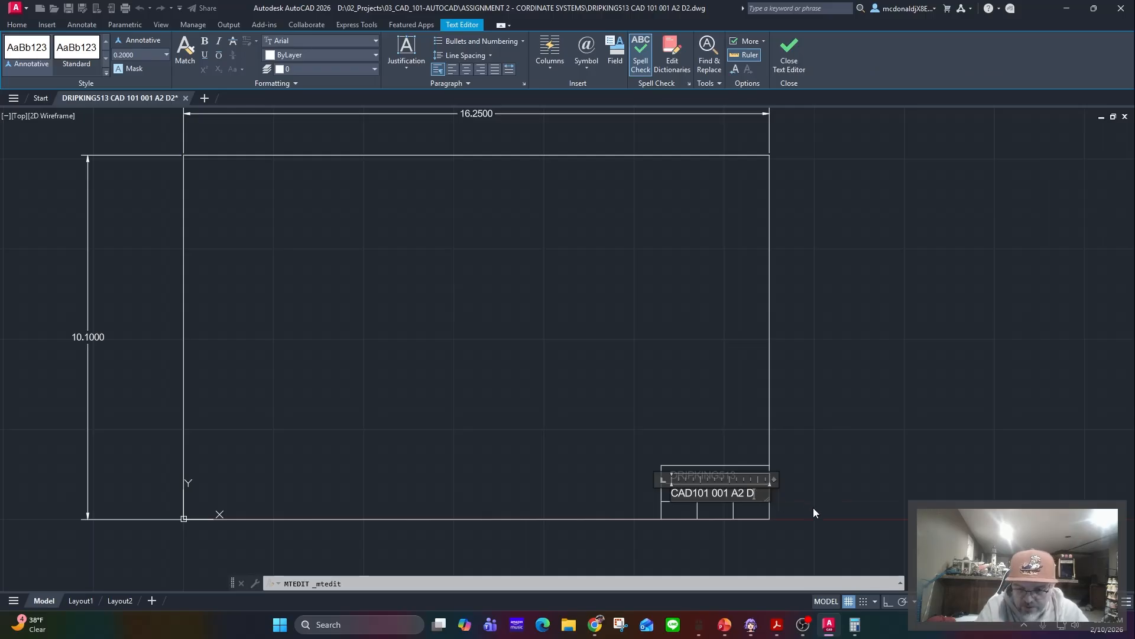
{"action": "type", "text": "2"}
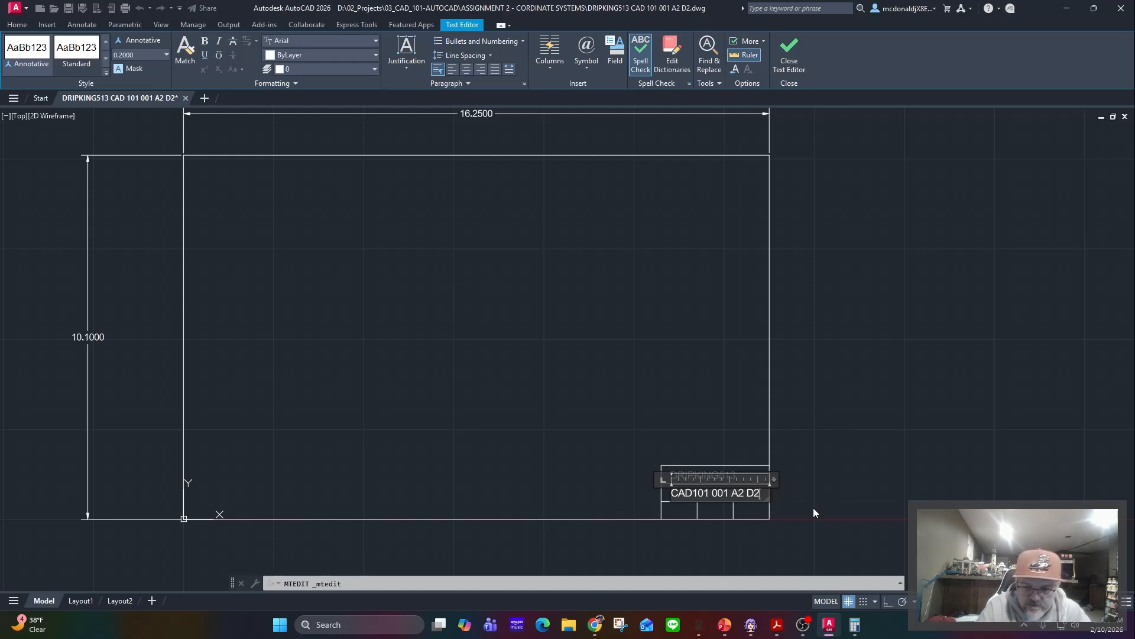
{"action": "left_click", "coordinate": [844, 402]}
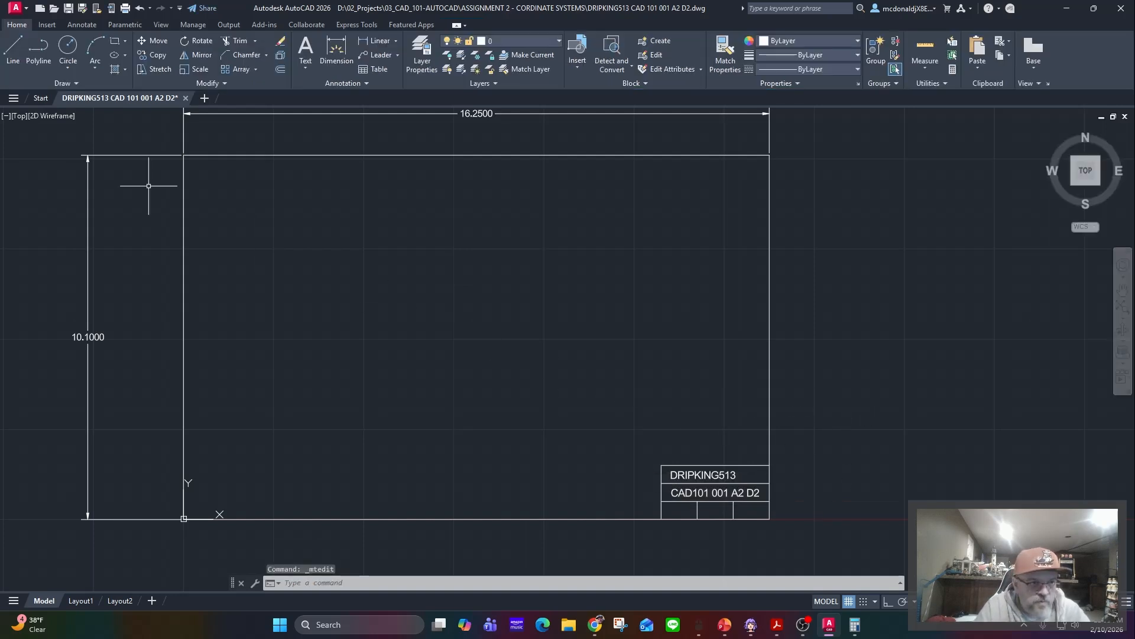
{"action": "left_click", "coordinate": [69, 10]}
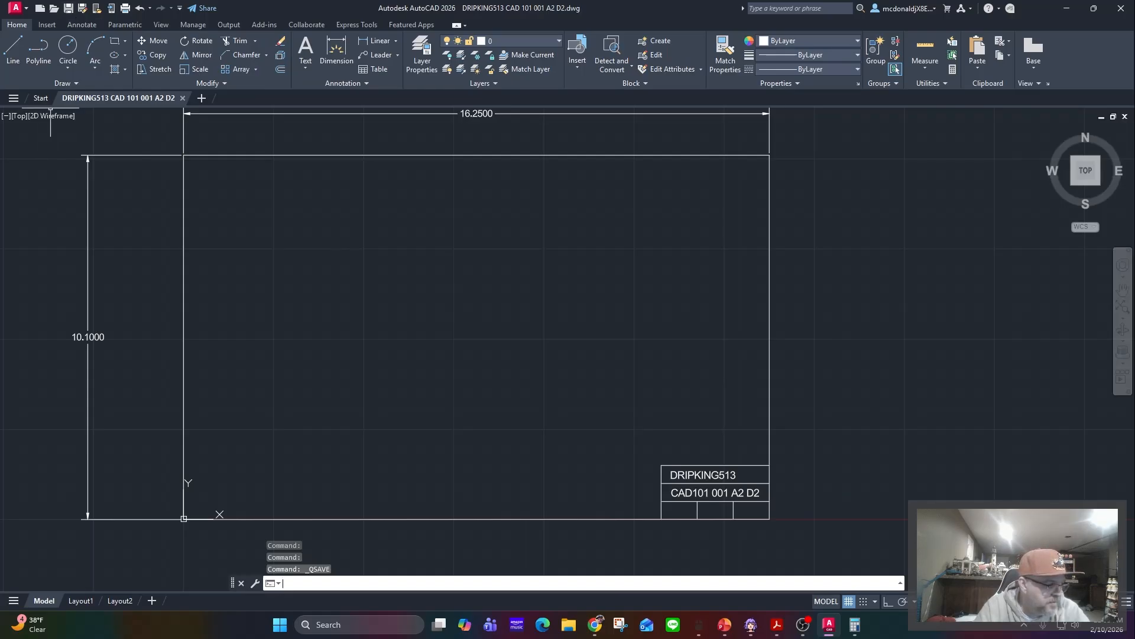
Switch to CAD 101 001 A2.pdf in Acrobat and examine the dimensions of the DWG 2 front view.
{"action": "left_click_drag", "start_coordinate": [0, 183], "coordinate": [543, 124]}
{"action": "double_click", "coordinate": [563, 119]}
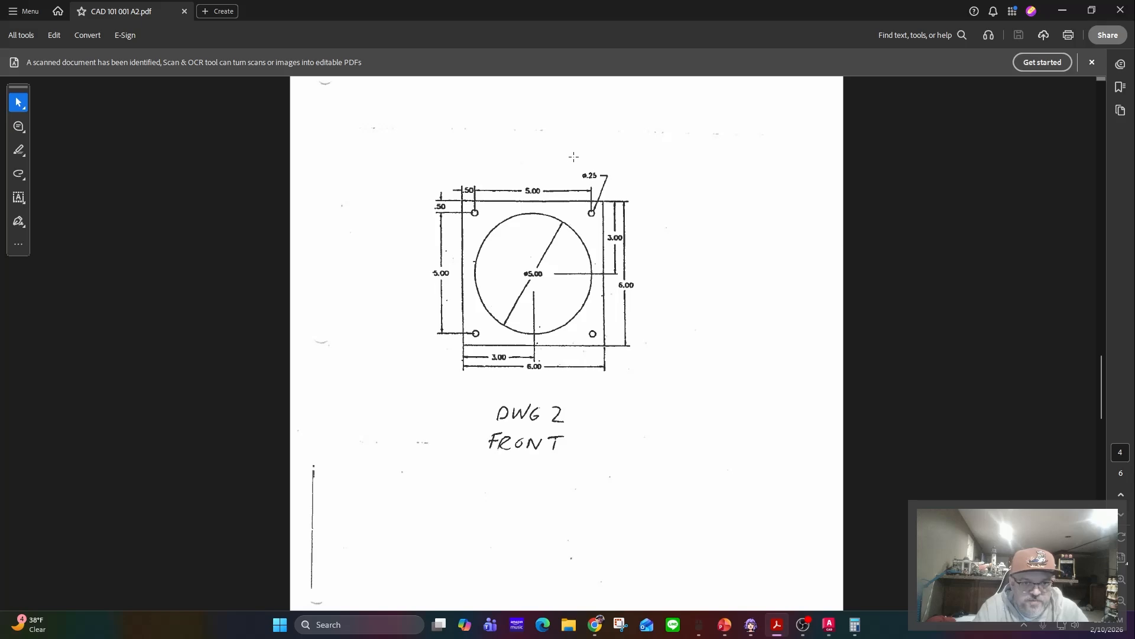
{"action": "left_click_drag", "start_coordinate": [608, 10], "coordinate": [0, 107]}
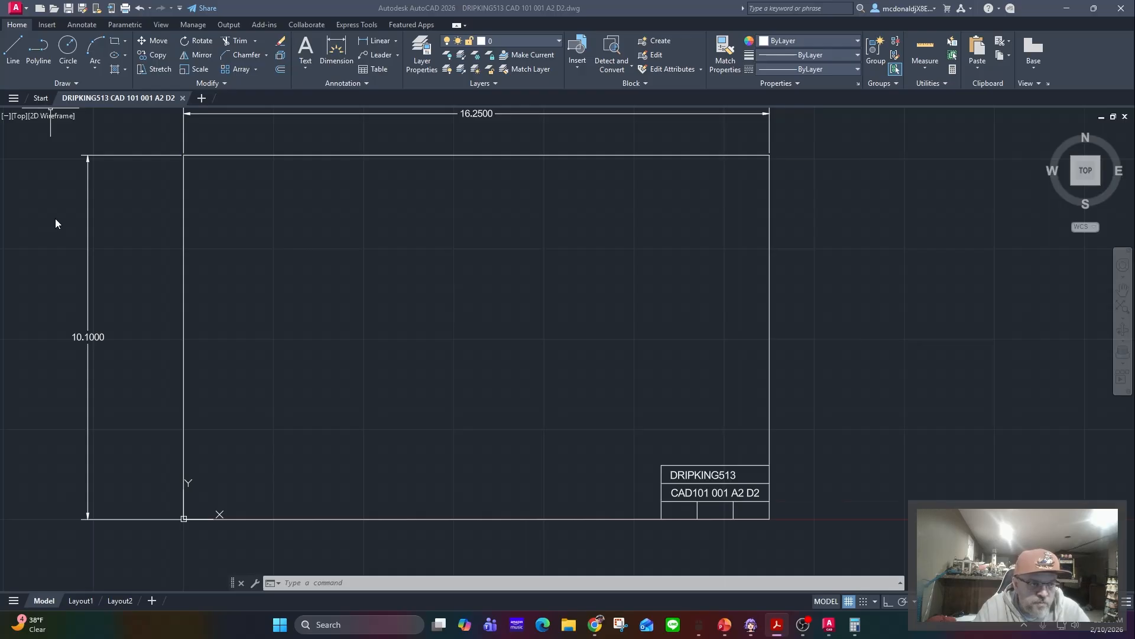
In AutoCAD, start a line at 2,2 and draw the square's left edge 6 units upward at 90°.
{"action": "left_click", "coordinate": [12, 52]}
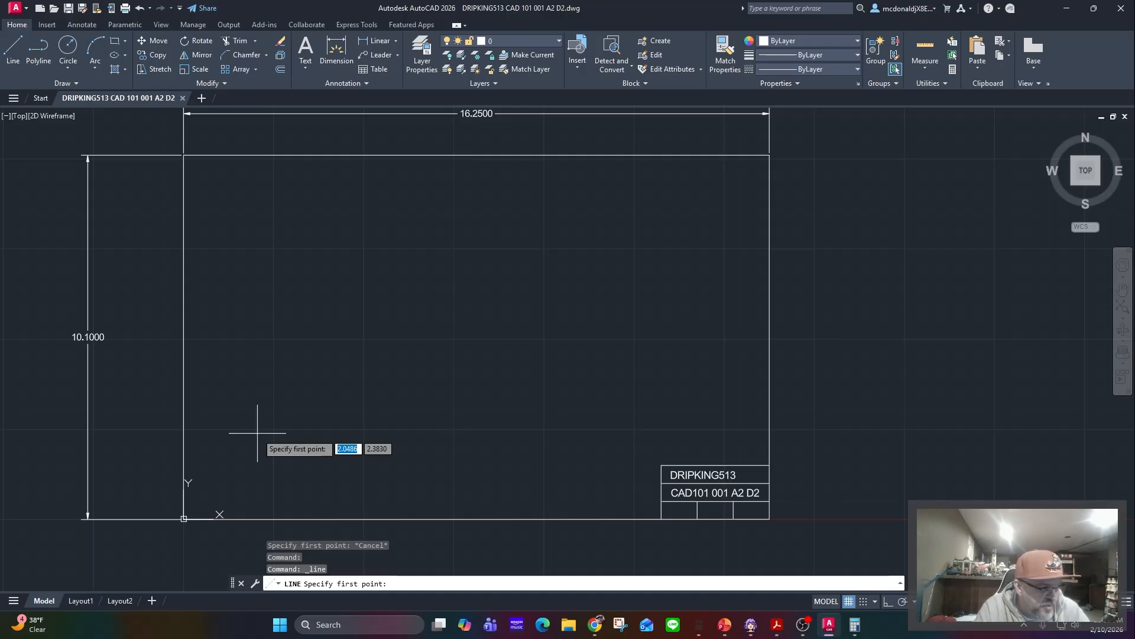
{"action": "type", "text": "2"}
{"action": "key", "text": "Tab"}
{"action": "type", "text": "2"}
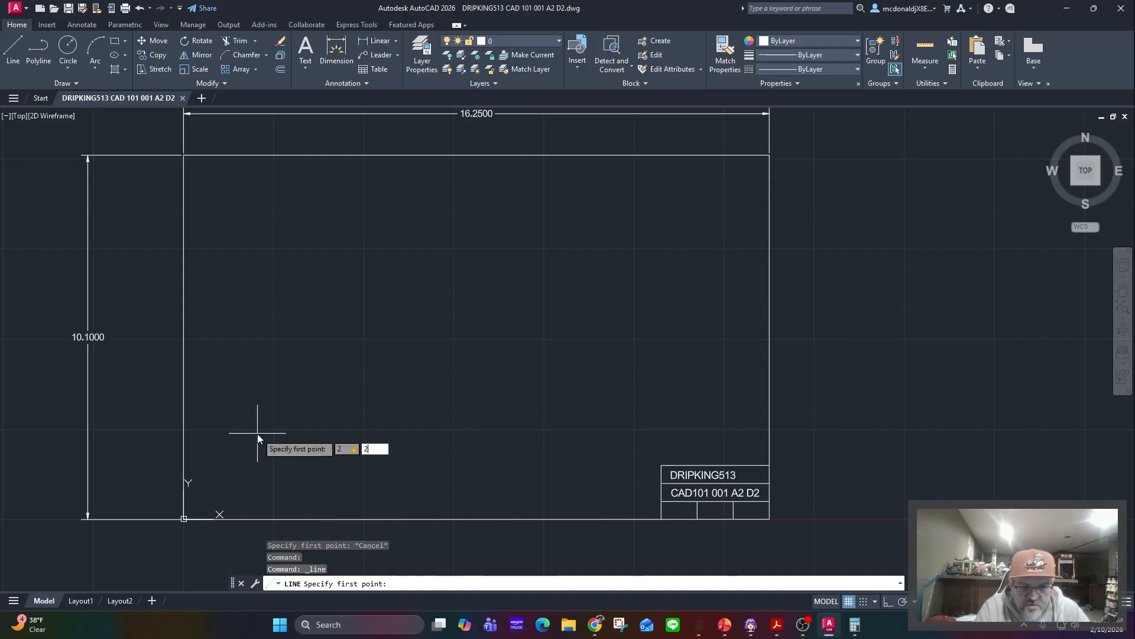
{"action": "key", "text": "Tab"}
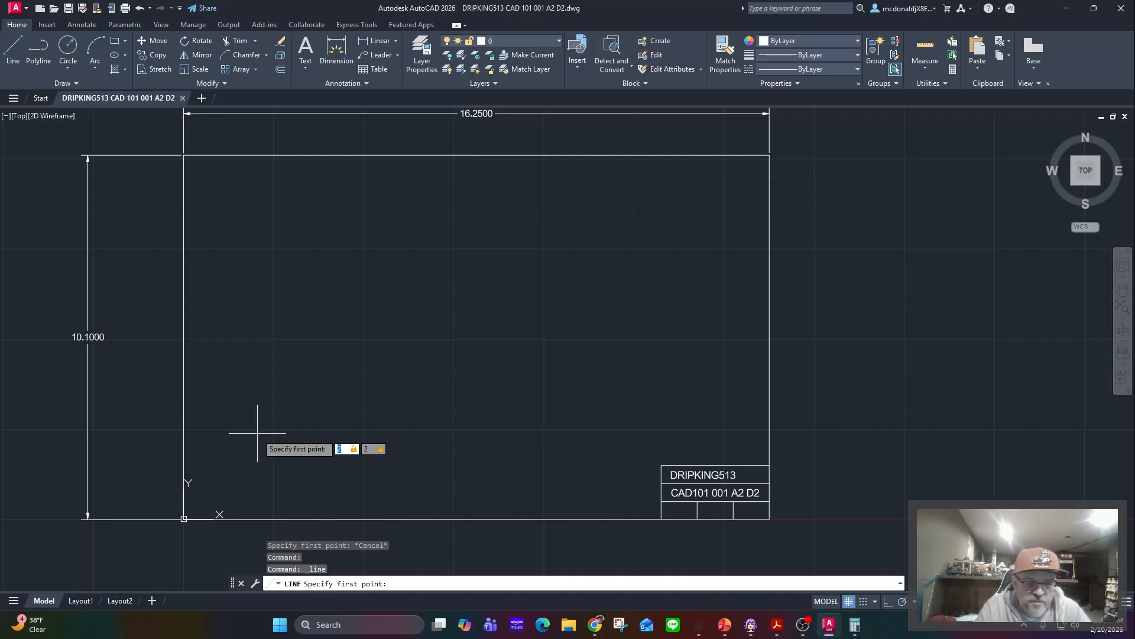
{"action": "key", "text": "Return"}
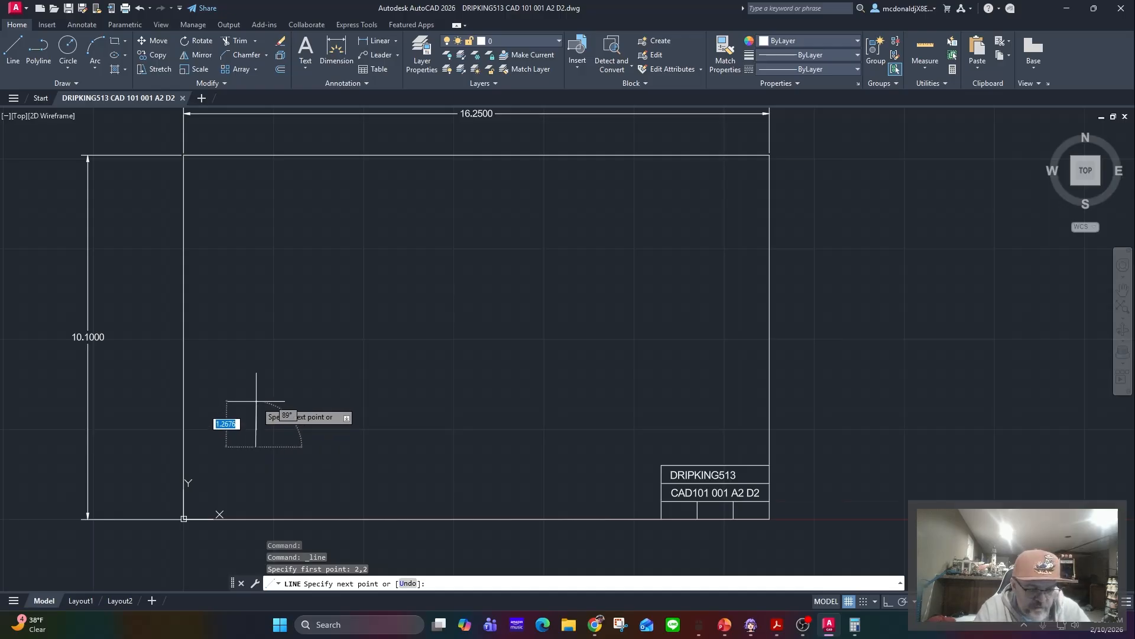
{"action": "type", "text": "6"}
{"action": "key", "text": "Tab"}
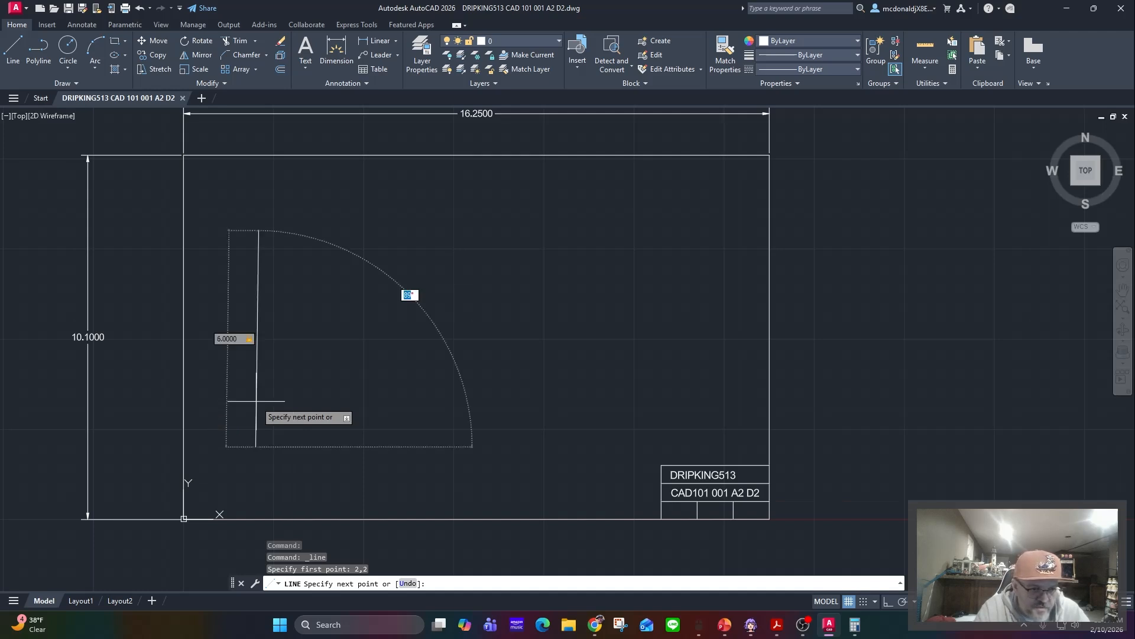
{"action": "type", "text": "90"}
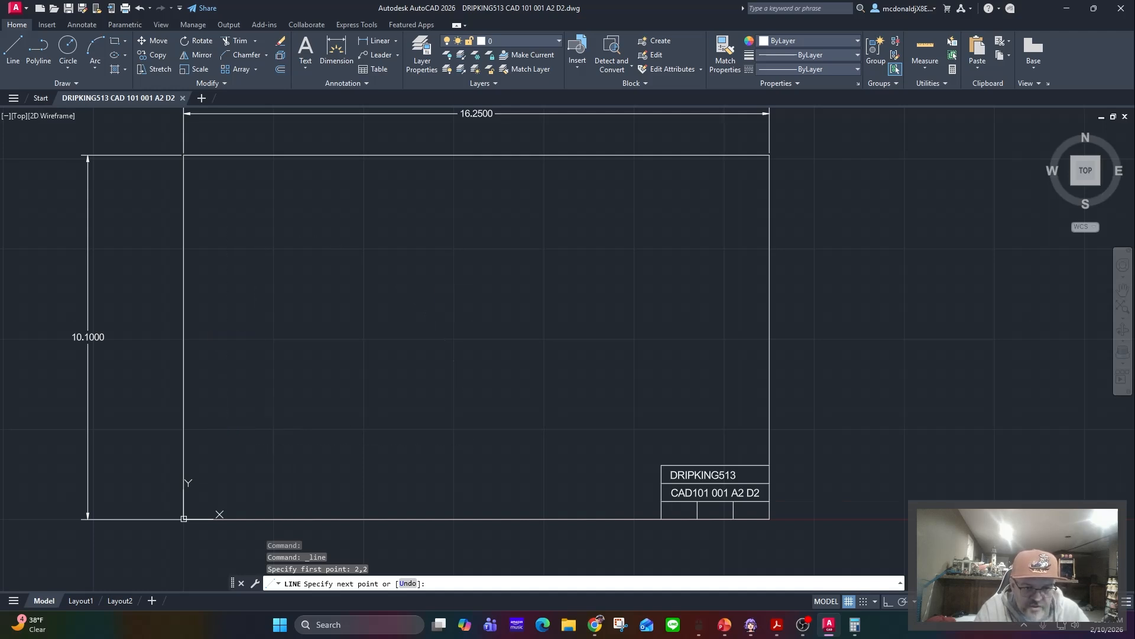
{"action": "key", "text": "Tab"}
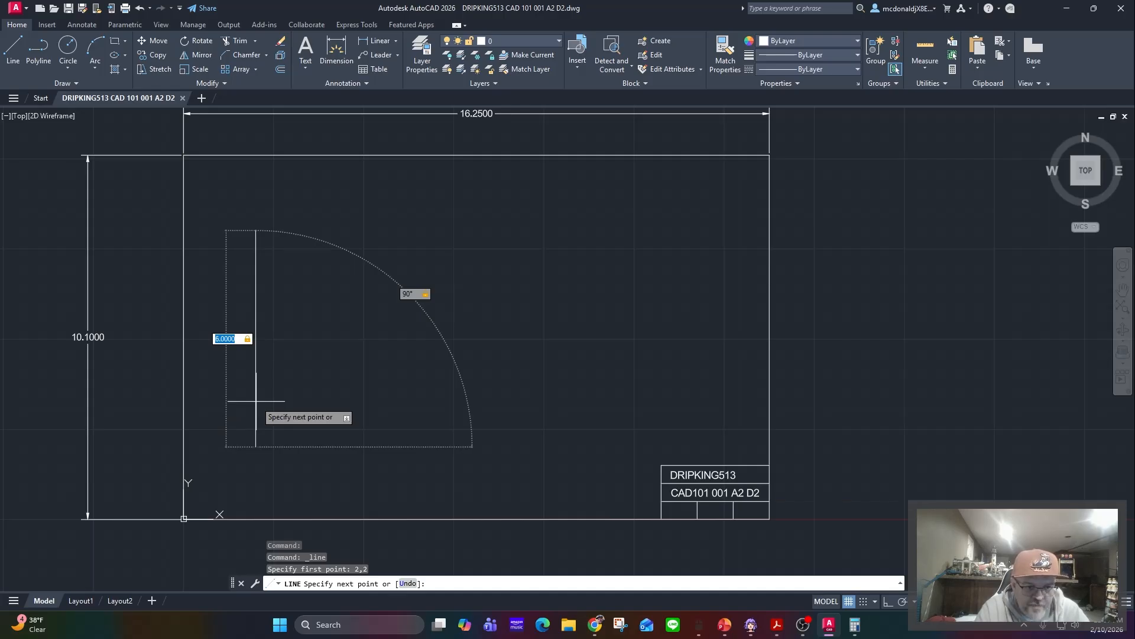
{"action": "key", "text": "Return"}
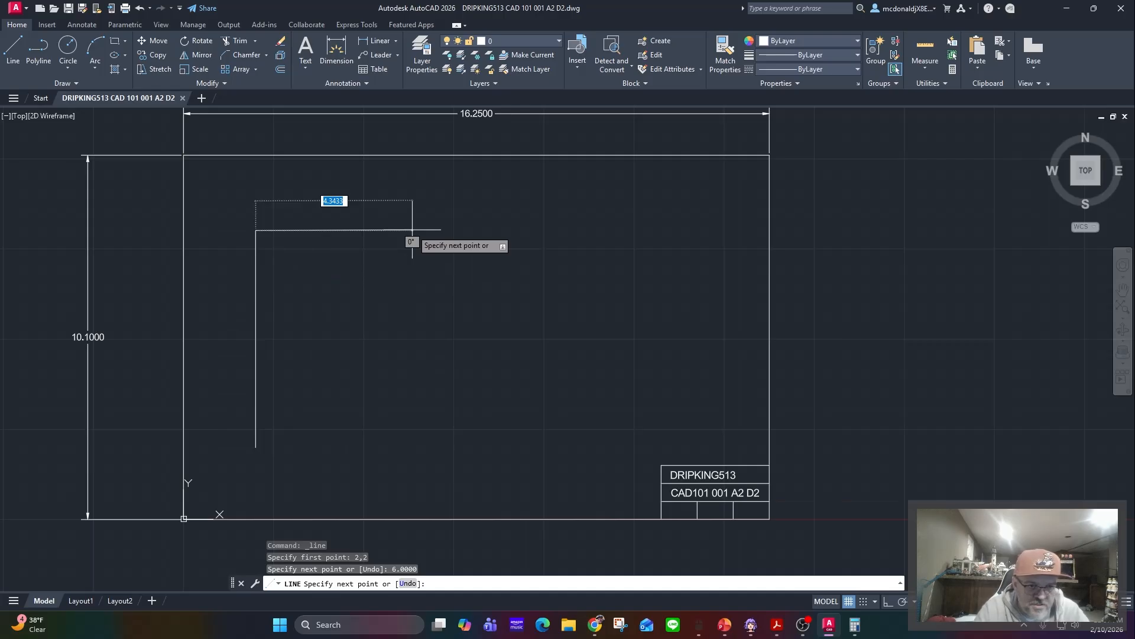
Continue the line with the square's top edge, 6 units long at 0°.
{"action": "type", "text": "6"}
{"action": "key", "text": "Tab"}
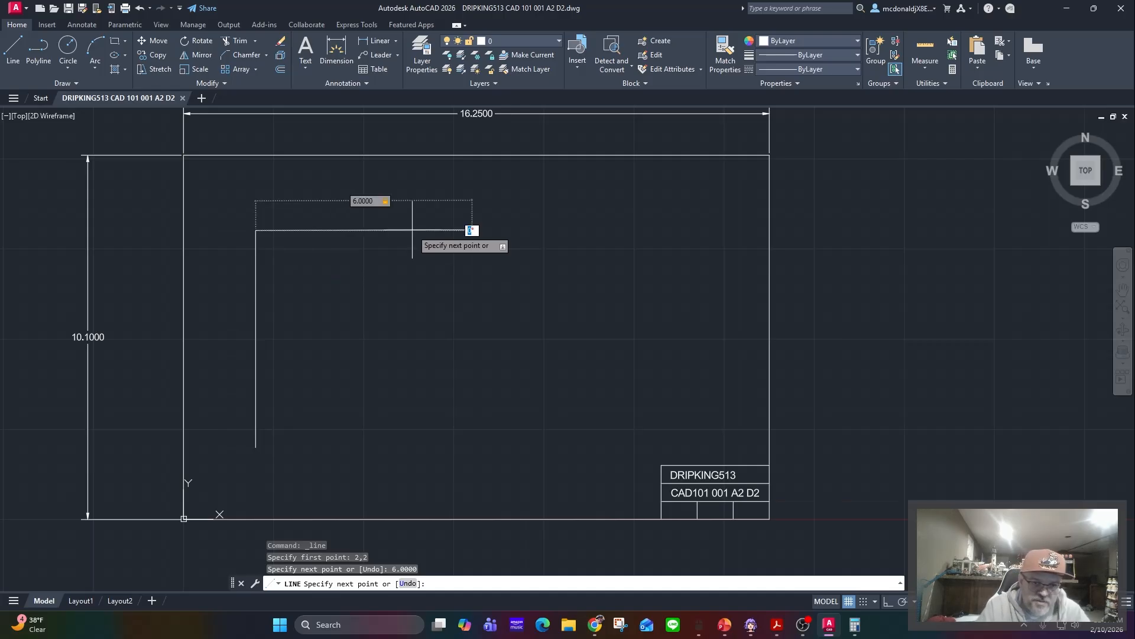
{"action": "type", "text": "0"}
{"action": "key", "text": "Tab"}
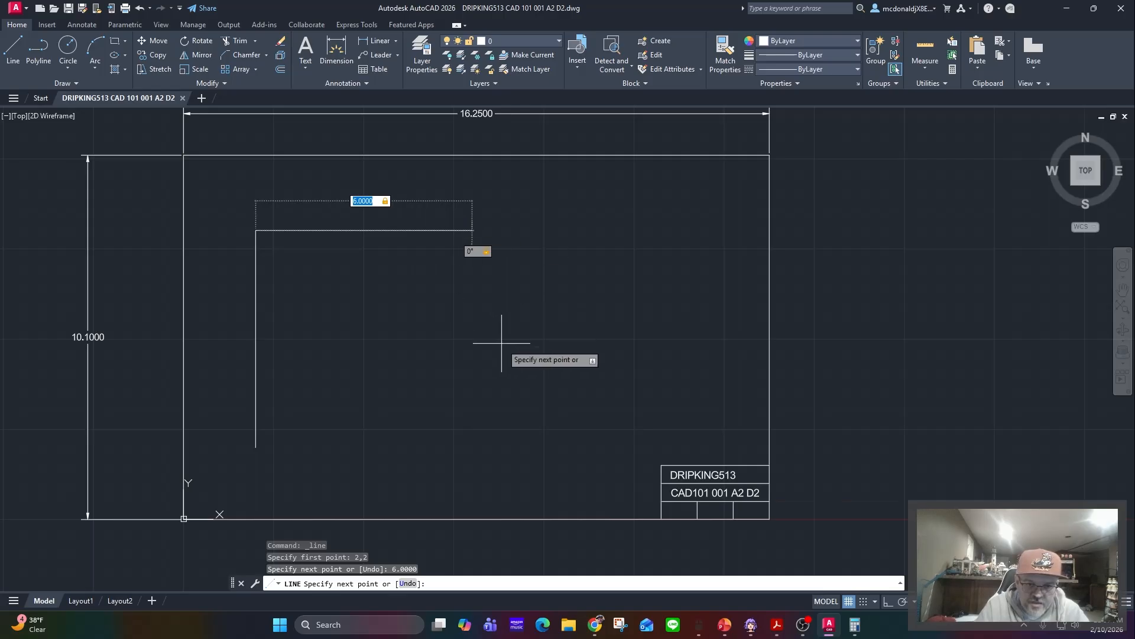
{"action": "key", "text": "Return"}
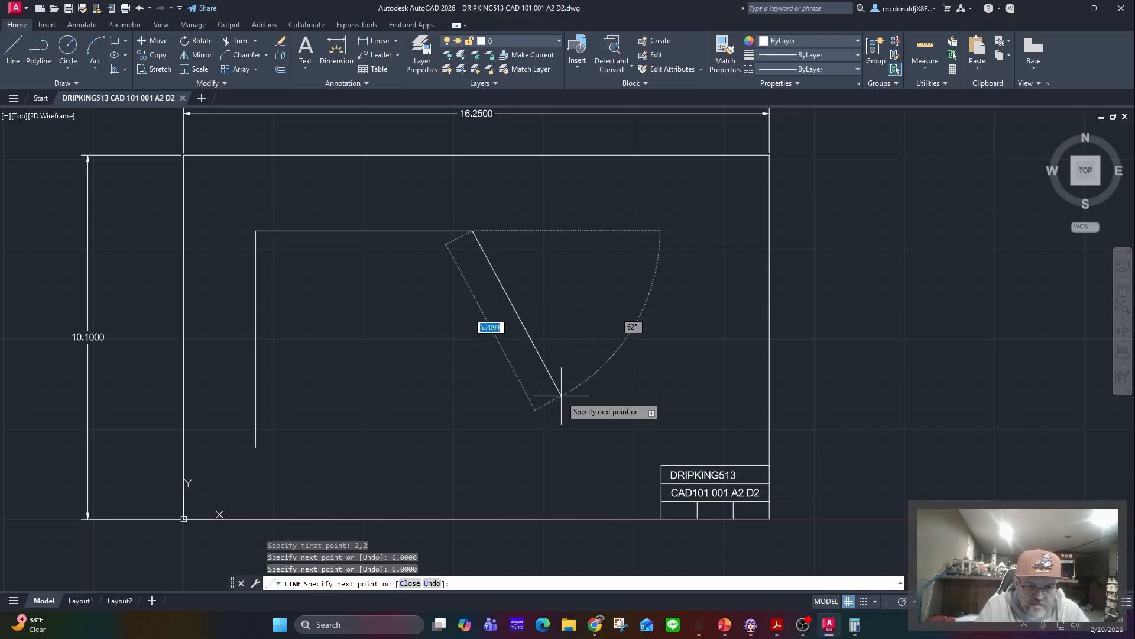
Add the square's right edge, running 6 units straight down at 90° from the top edge's end.
{"action": "type", "text": "6"}
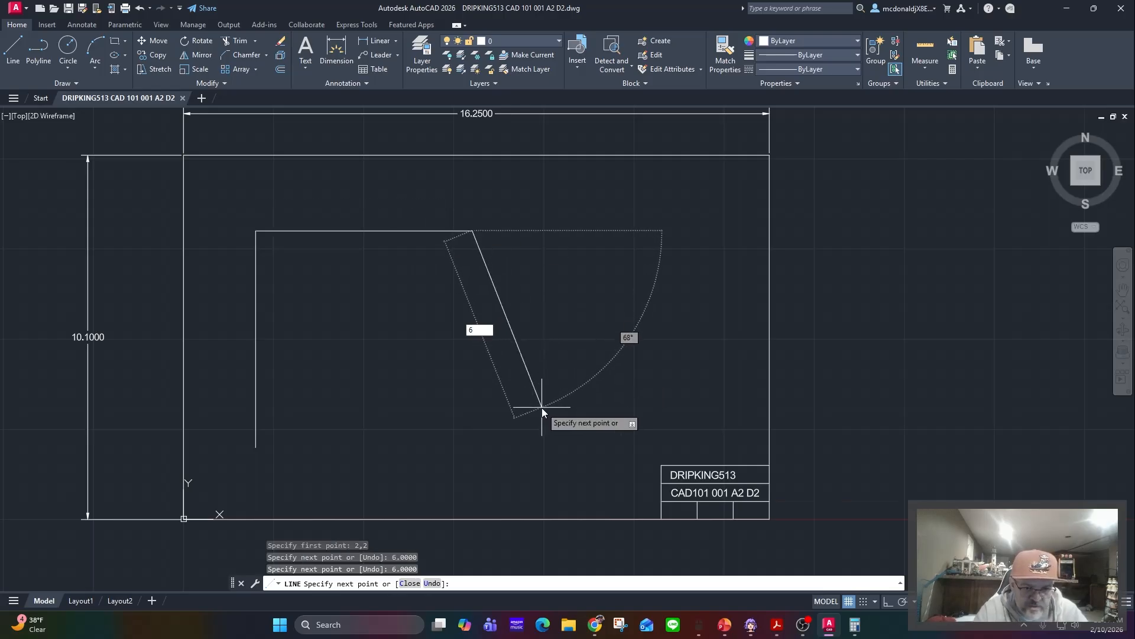
{"action": "key", "text": "Tab"}
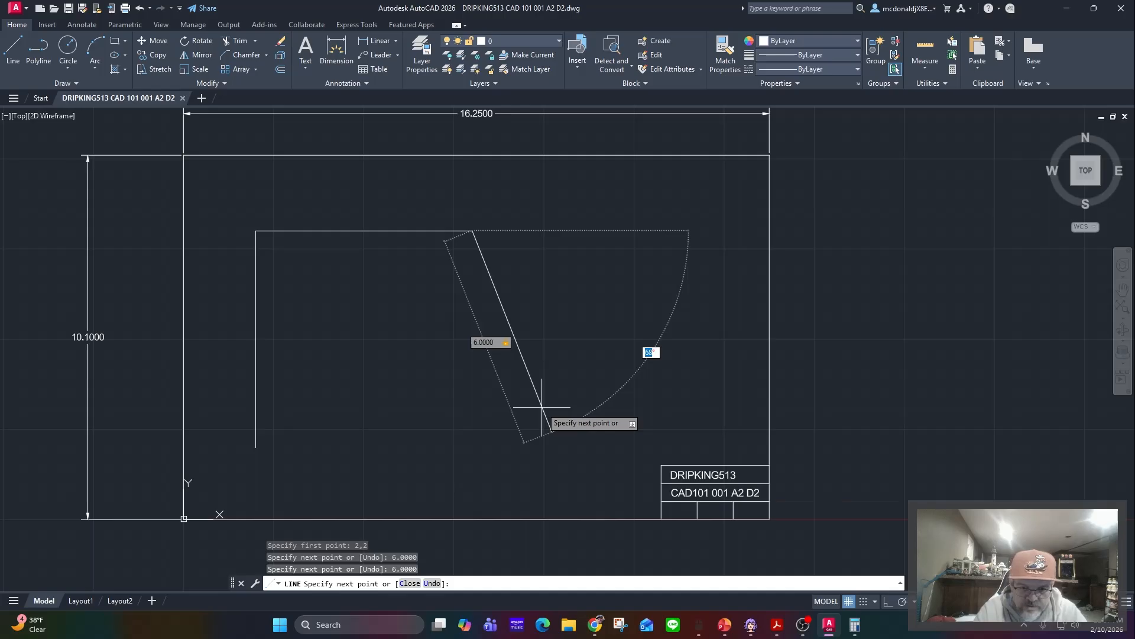
{"action": "type", "text": "90"}
{"action": "key", "text": "Tab"}
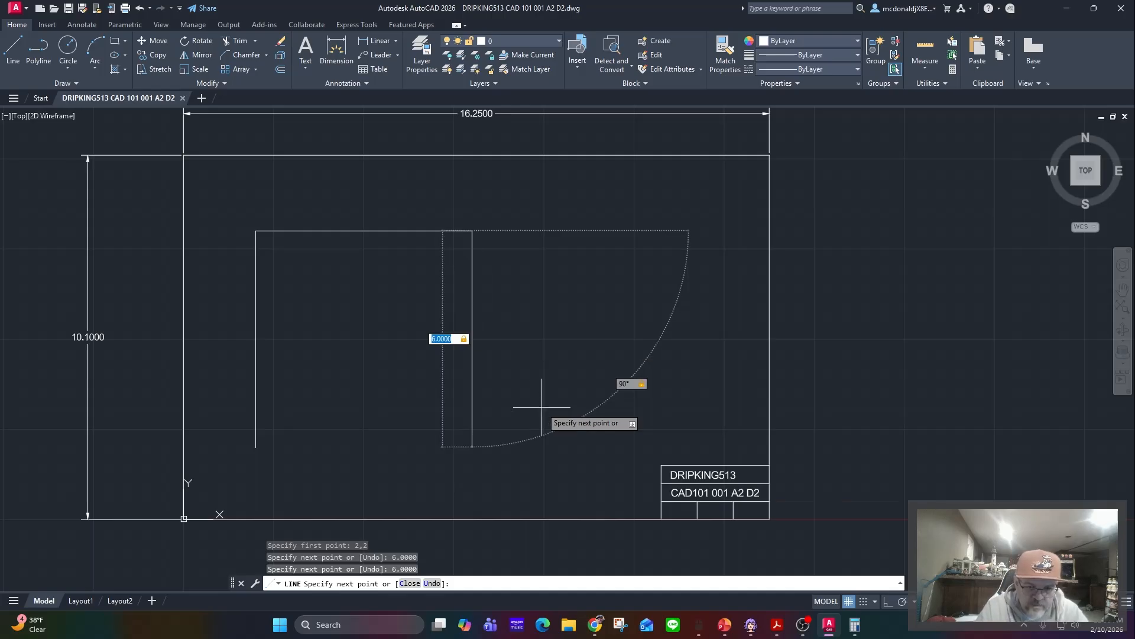
{"action": "key", "text": "Return"}
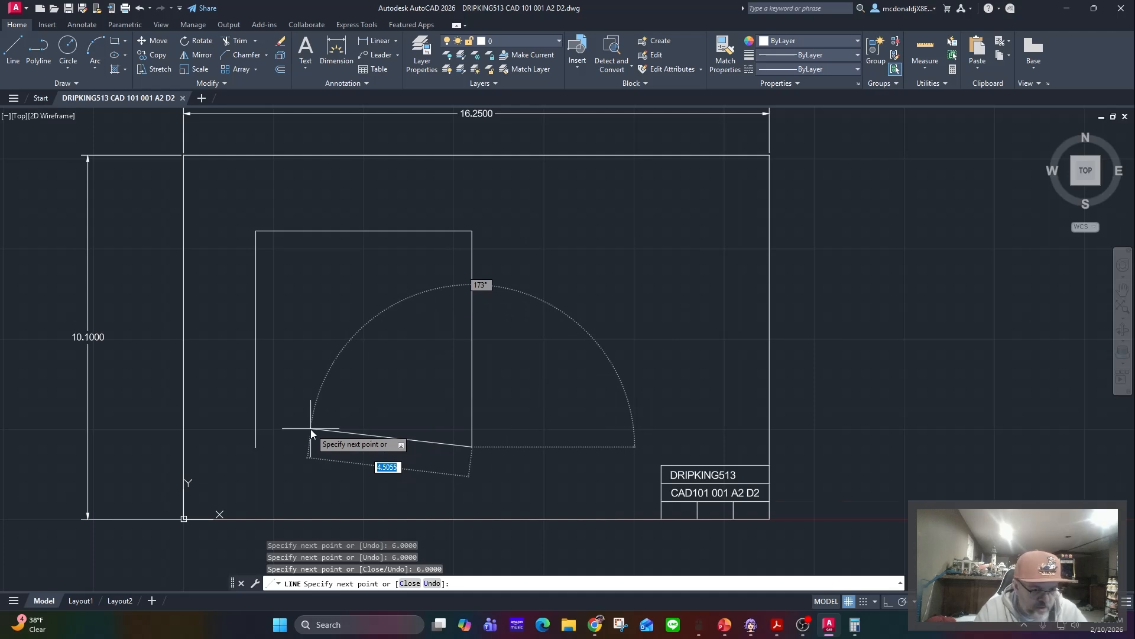
Close the square with a bottom edge 6 units long at 180° and end the Line command.
{"action": "type", "text": "6"}
{"action": "key", "text": "Tab"}
{"action": "type", "text": "180"}
{"action": "key", "text": "Tab"}
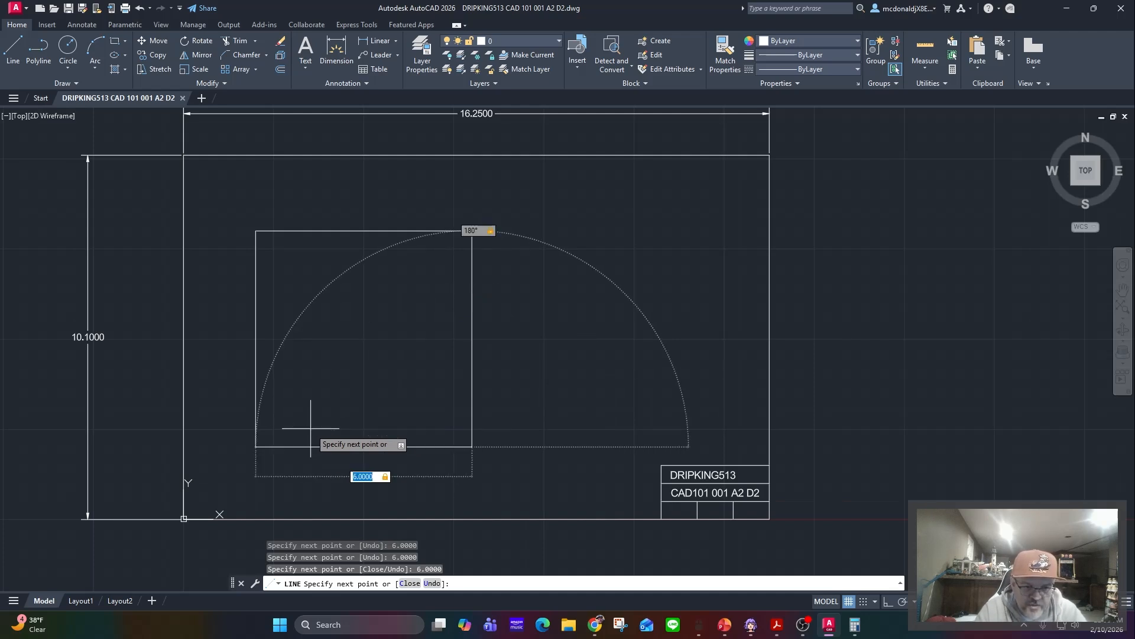
{"action": "key", "text": "Return"}
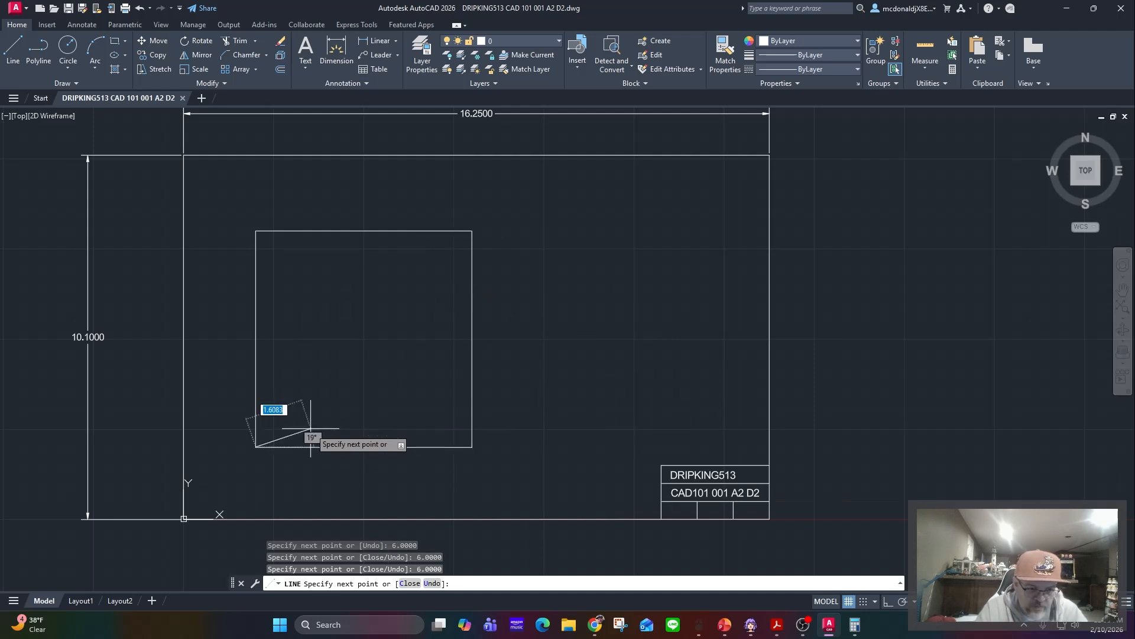
{"action": "key", "text": "Escape"}
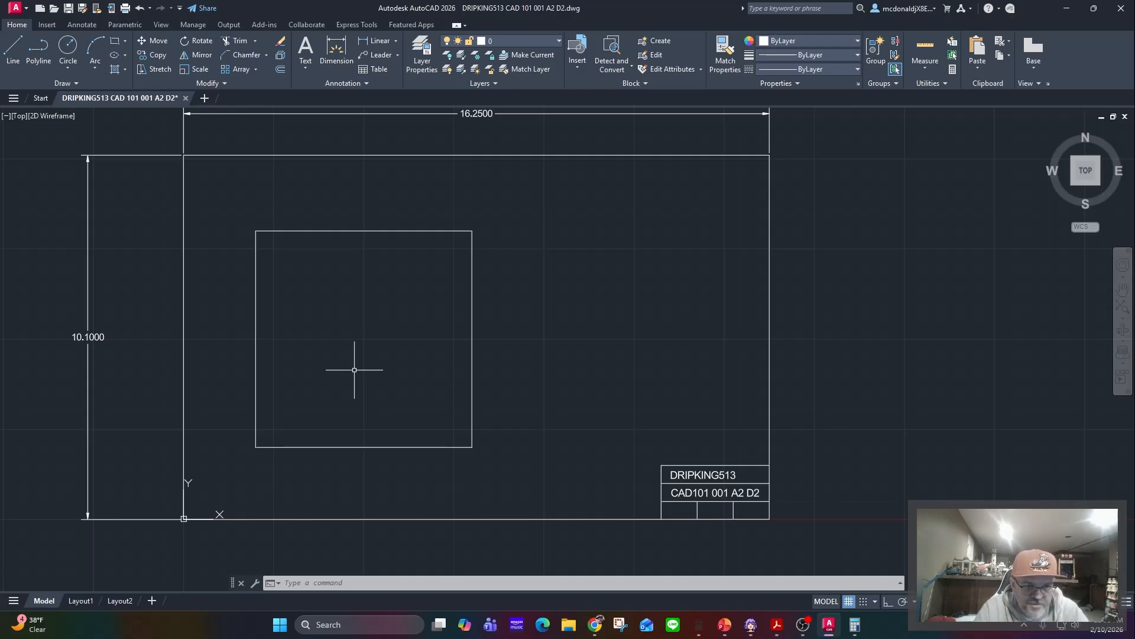
Offset the square's left edge 0.5 units inward using the Through option.
{"action": "left_click", "coordinate": [282, 74]}
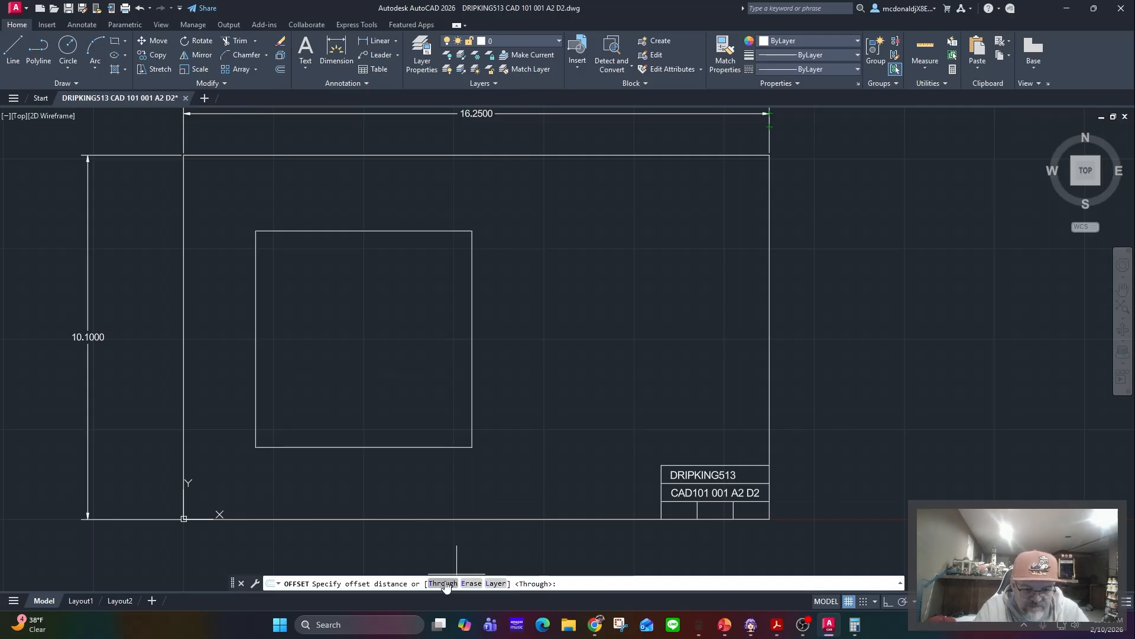
{"action": "left_click", "coordinate": [446, 584]}
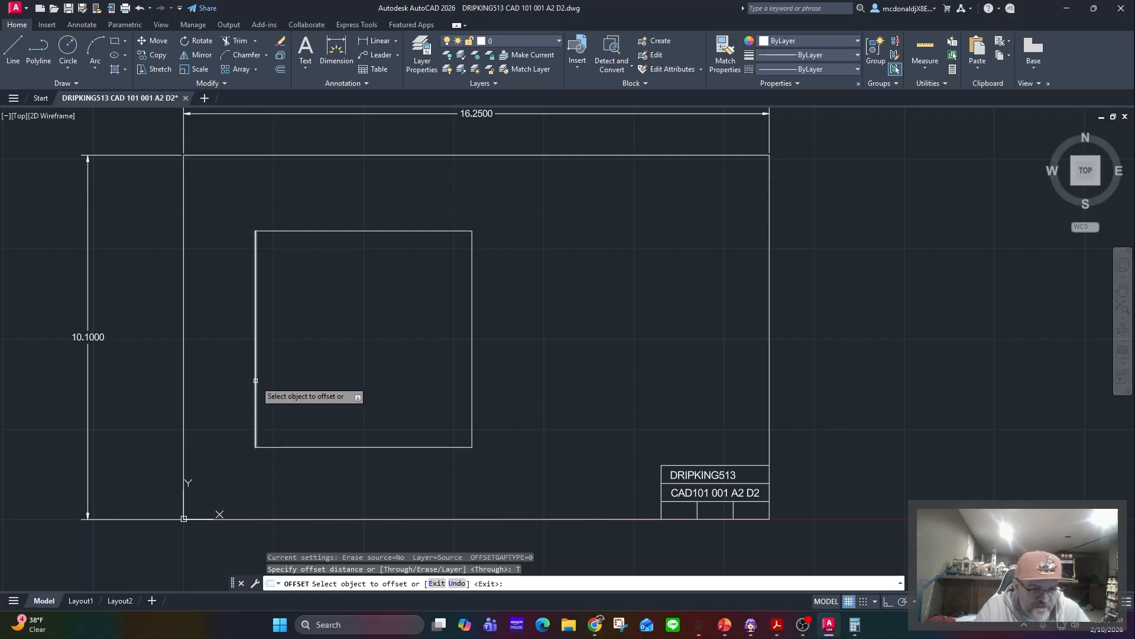
{"action": "left_click", "coordinate": [255, 381]}
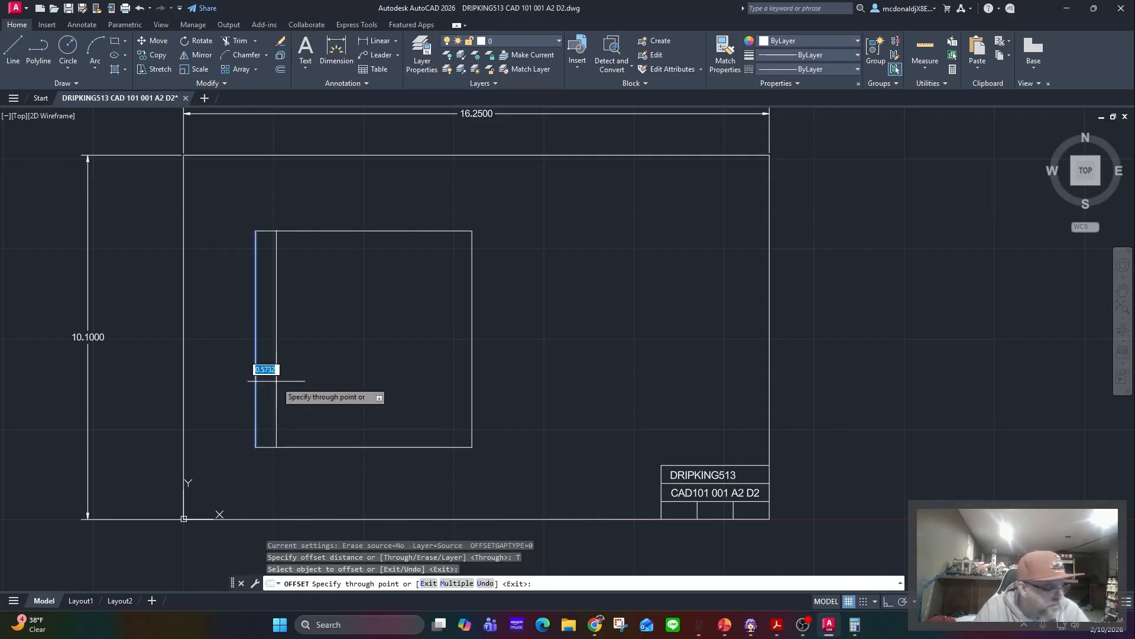
{"action": "type", "text": "0.5"}
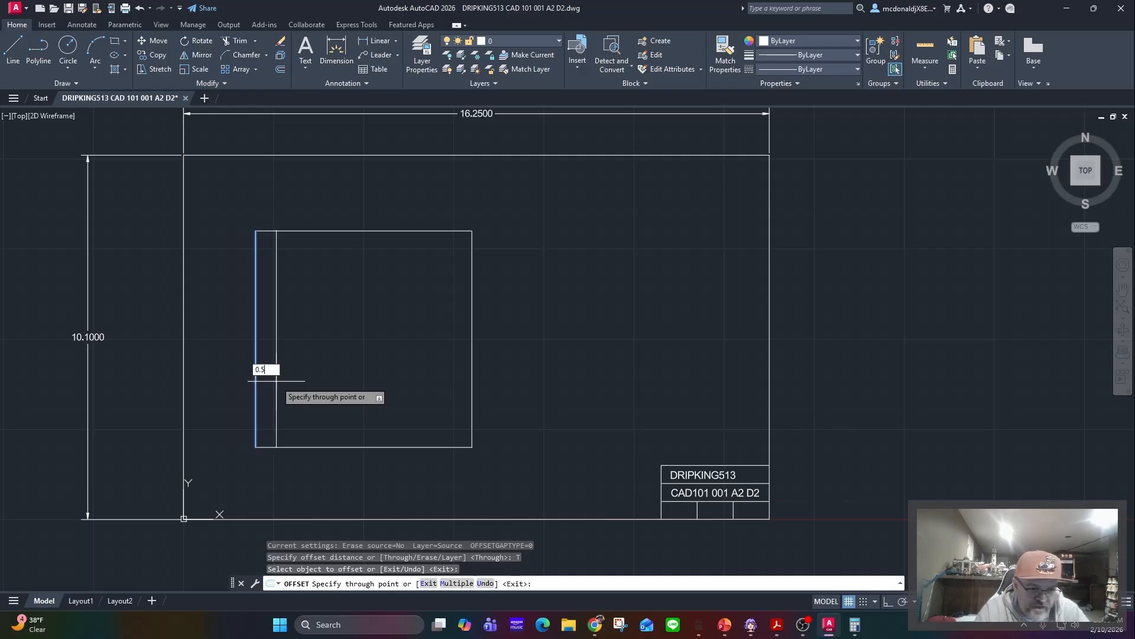
{"action": "key", "text": "Return"}
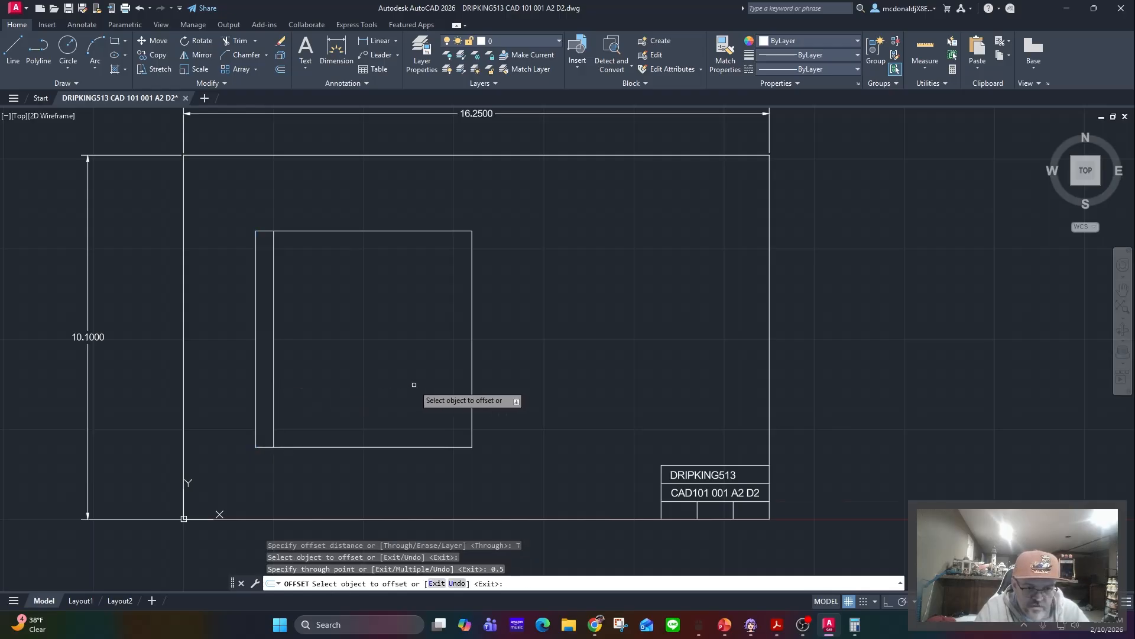
Offset the square's right edge 0.5 units inward.
{"action": "left_click", "coordinate": [472, 382]}
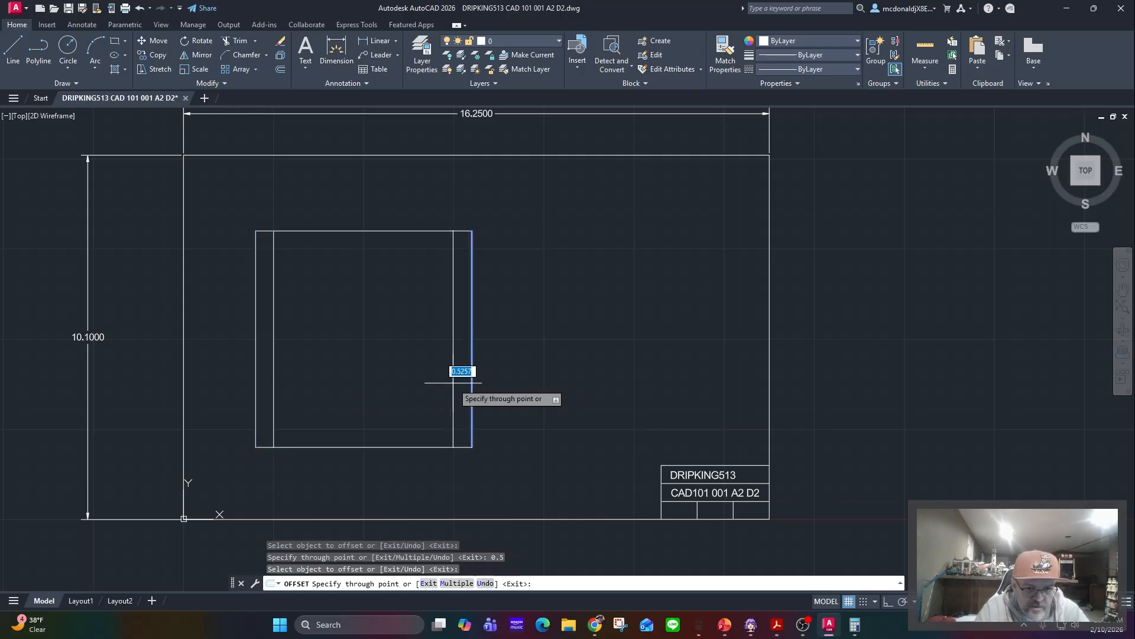
{"action": "type", "text": "0.5"}
{"action": "key", "text": "Return"}
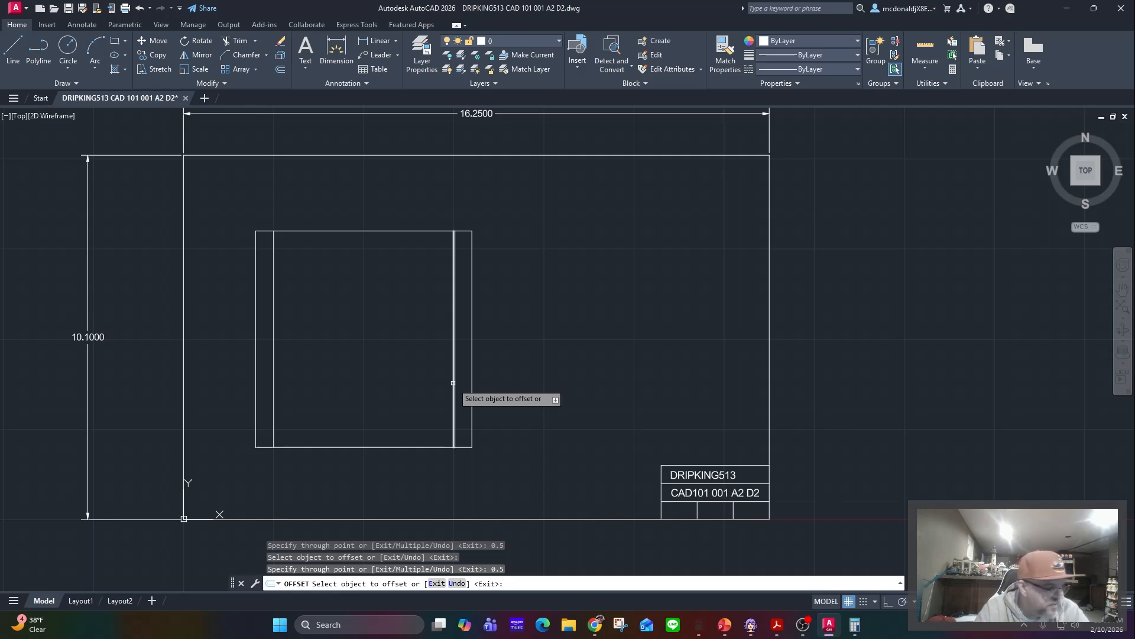
{"action": "left_click", "coordinate": [254, 375]}
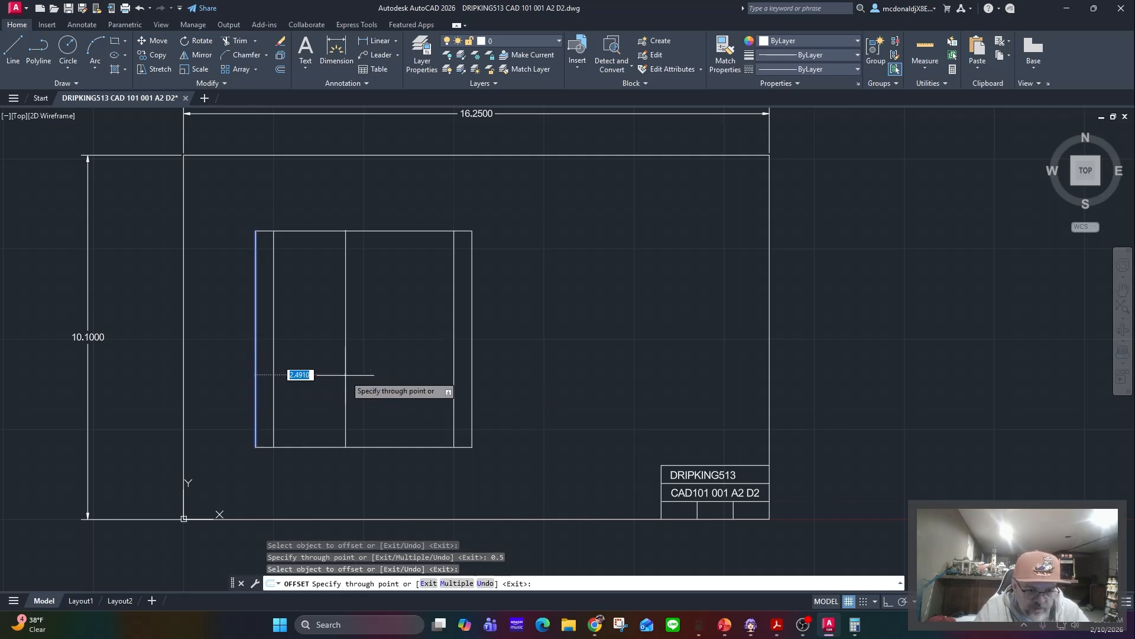
{"action": "type", "text": "3"}
{"action": "key", "text": "Escape"}
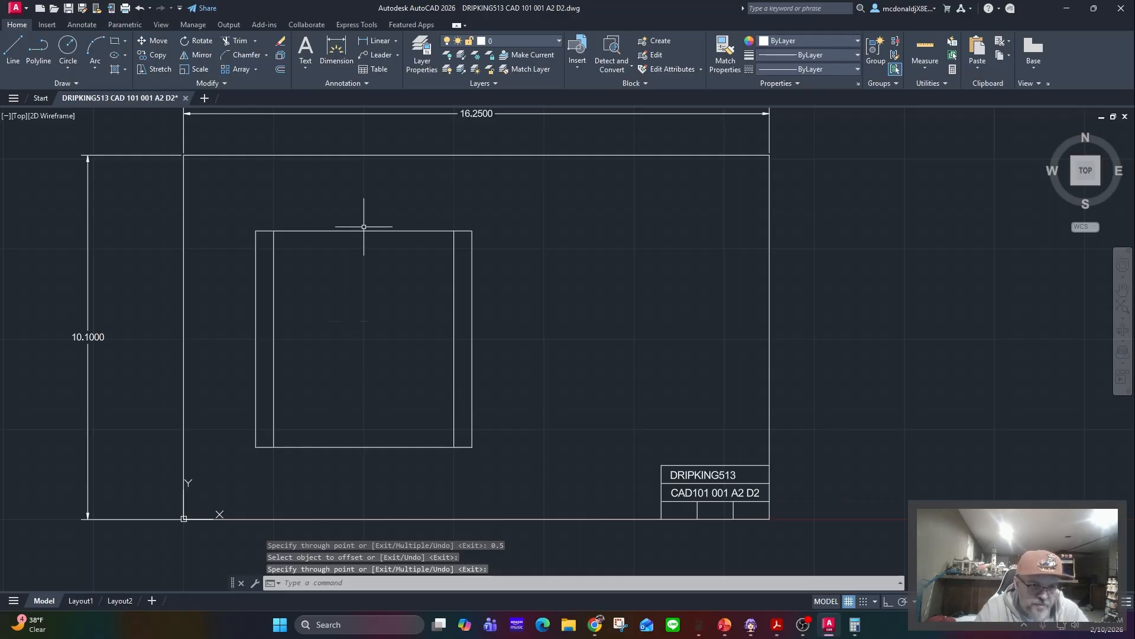
Offset the square's left edge 3 units inward using the Through option to make a vertical centerline.
{"action": "left_click", "coordinate": [281, 72]}
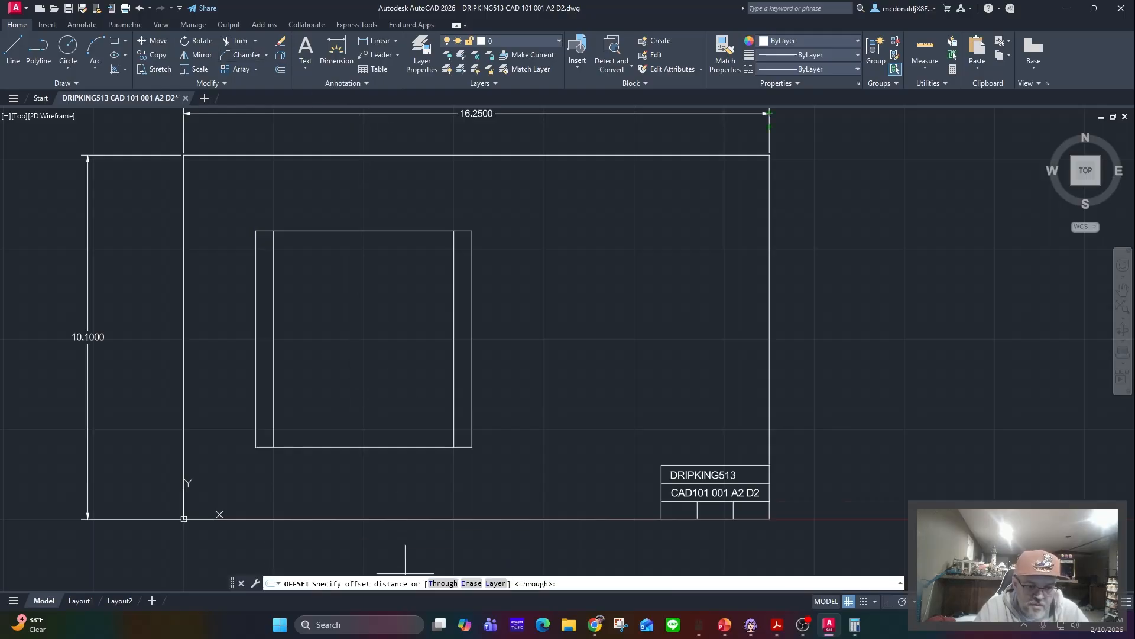
{"action": "left_click", "coordinate": [443, 584]}
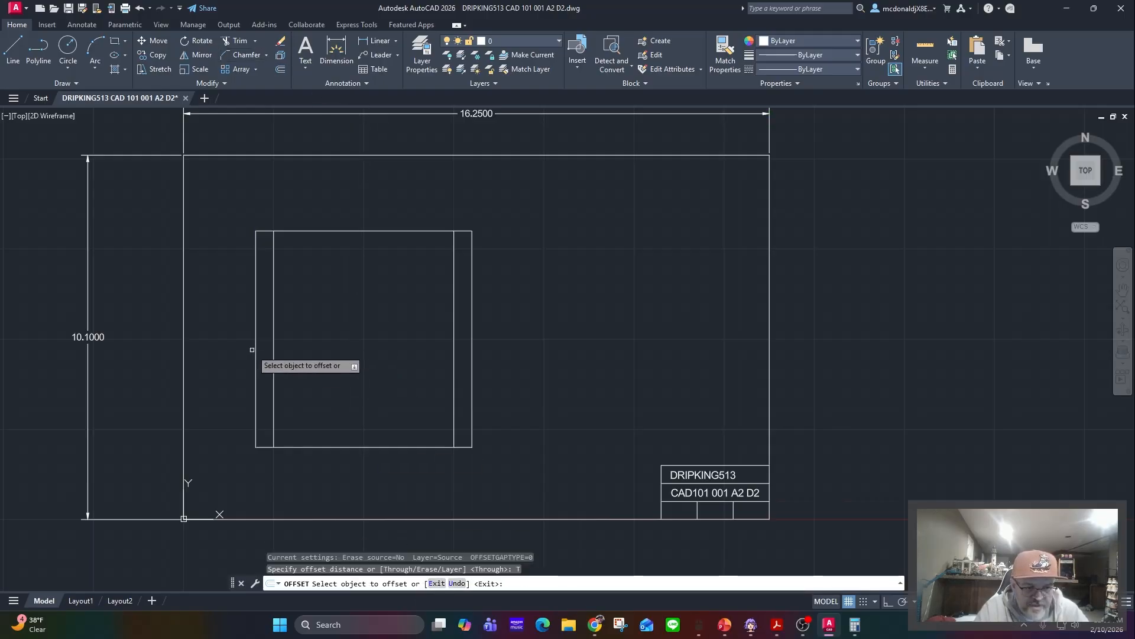
{"action": "left_click", "coordinate": [255, 351]}
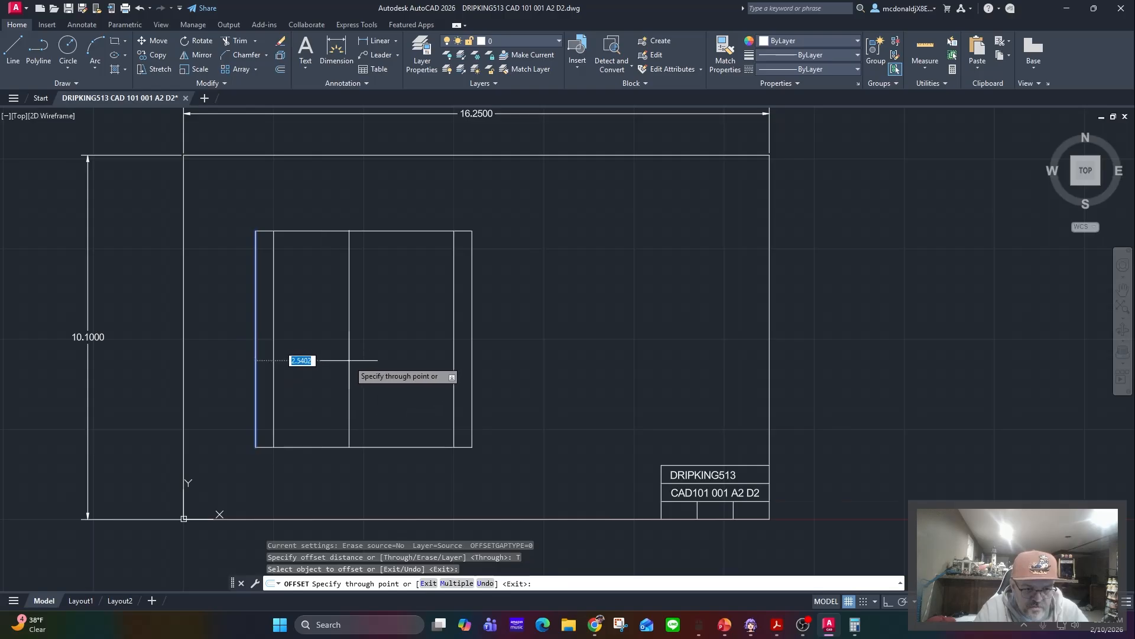
{"action": "type", "text": "3"}
{"action": "key", "text": "Return"}
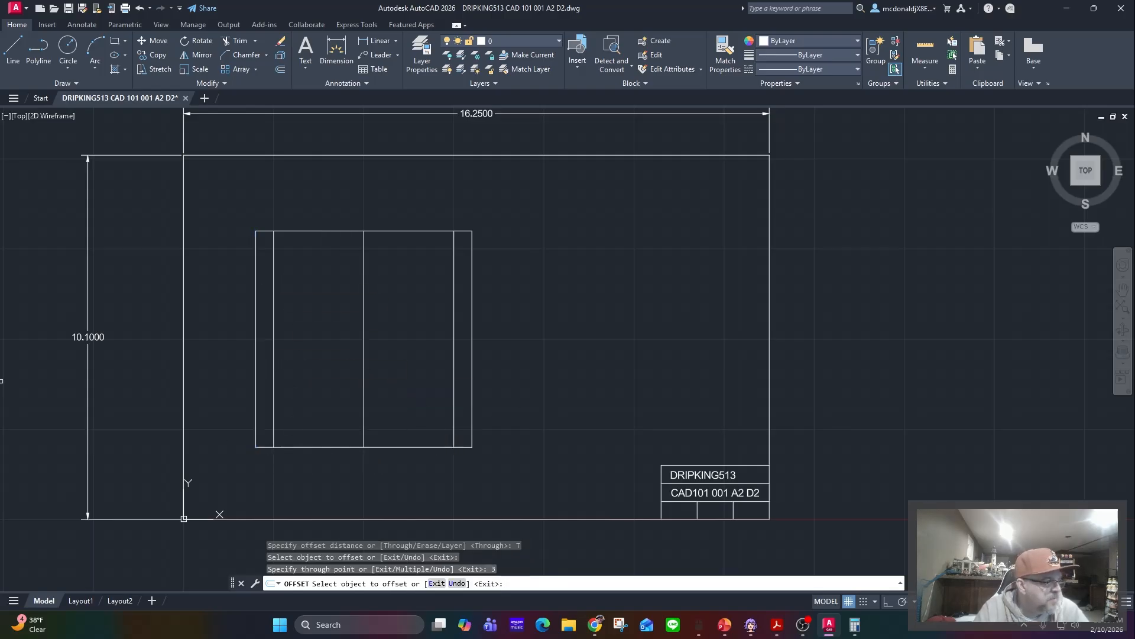
Consult the DWG 2 front view in CAD 101 001 A2.pdf and offset the square's bottom edge 0.5 units inward.
{"action": "key", "text": "alt+Tab"}
{"action": "mouse_move", "coordinate": [173, 210]}
{"action": "left_mouse_down"}
{"action": "mouse_move", "coordinate": [640, 208]}
{"action": "mouse_move", "coordinate": [733, 80]}
{"action": "mouse_move", "coordinate": [730, 66]}
{"action": "left_mouse_up"}
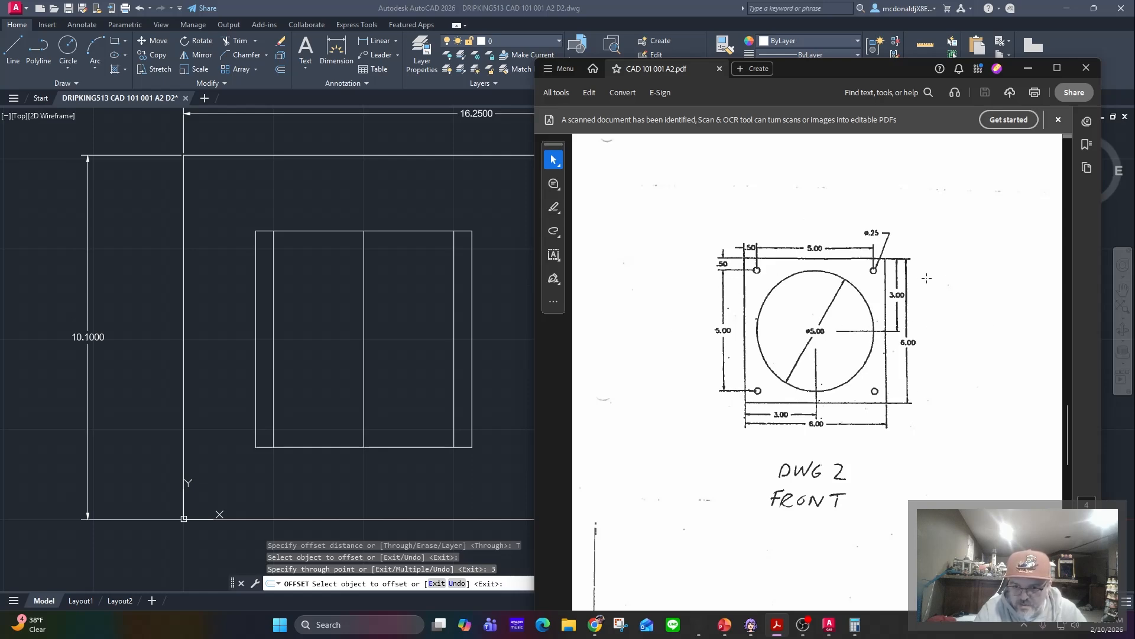
{"action": "left_click_drag", "start_coordinate": [901, 76], "coordinate": [0, 130]}
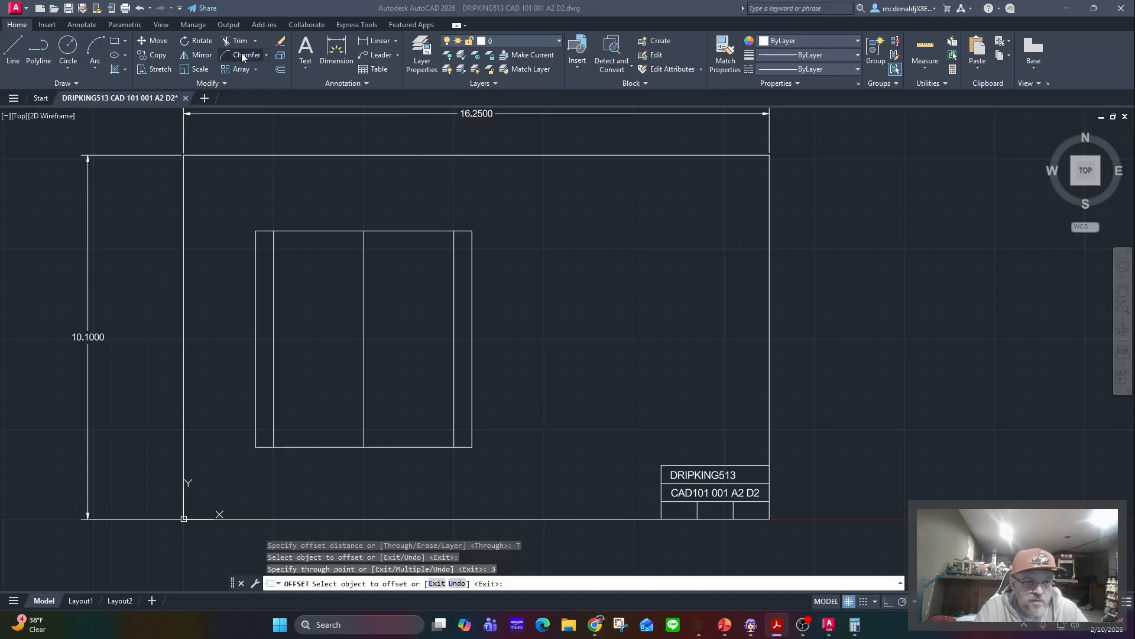
{"action": "left_click", "coordinate": [346, 447]}
{"action": "type", "text": "0."}
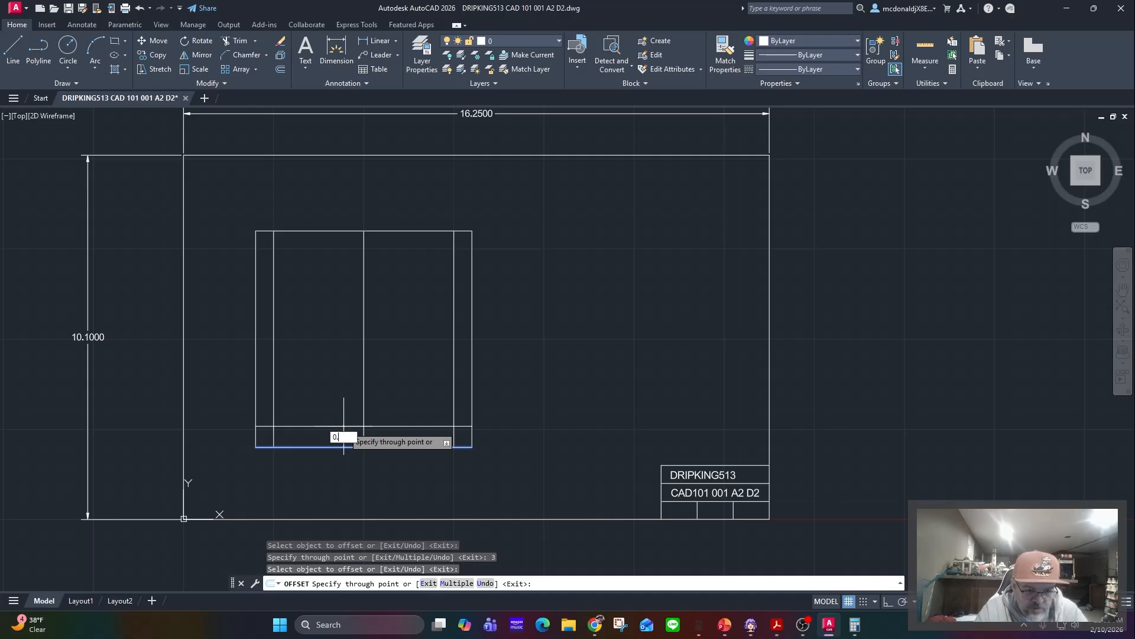
{"action": "type", "text": "5"}
{"action": "key", "text": "Return"}
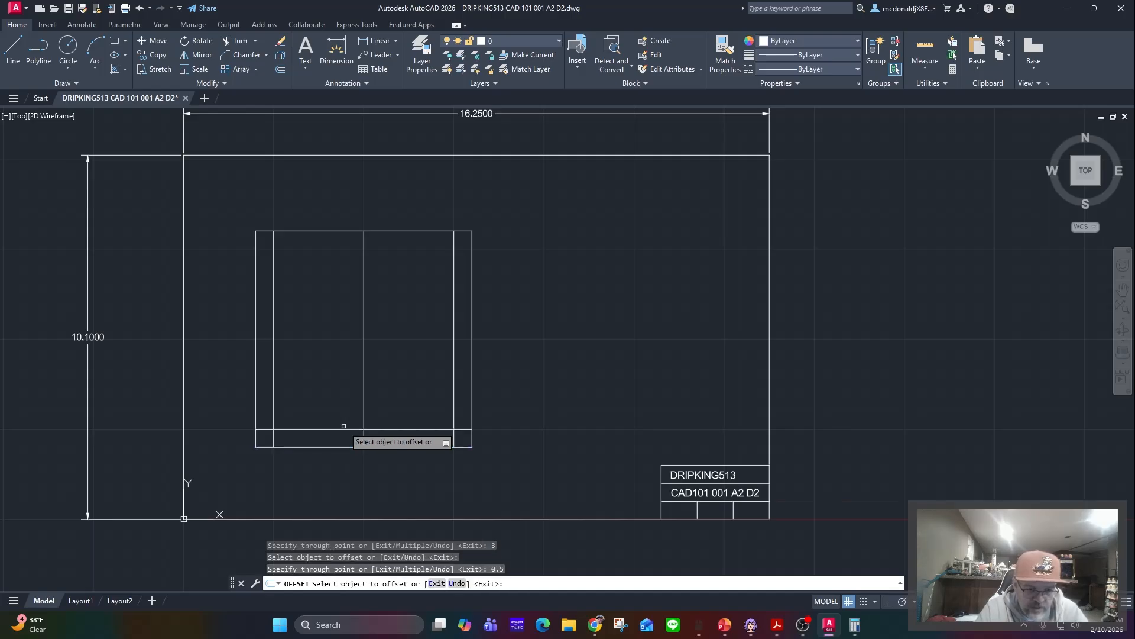
Offset the square's bottom edge 3 units upward to make a horizontal centerline.
{"action": "left_click", "coordinate": [335, 445]}
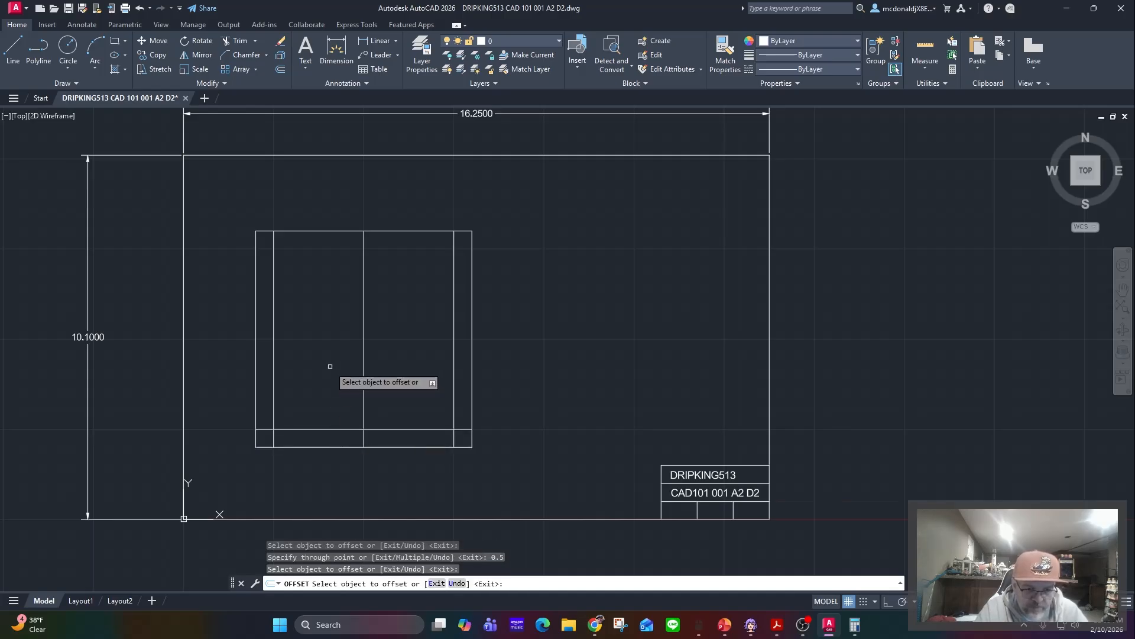
{"action": "left_click", "coordinate": [324, 447]}
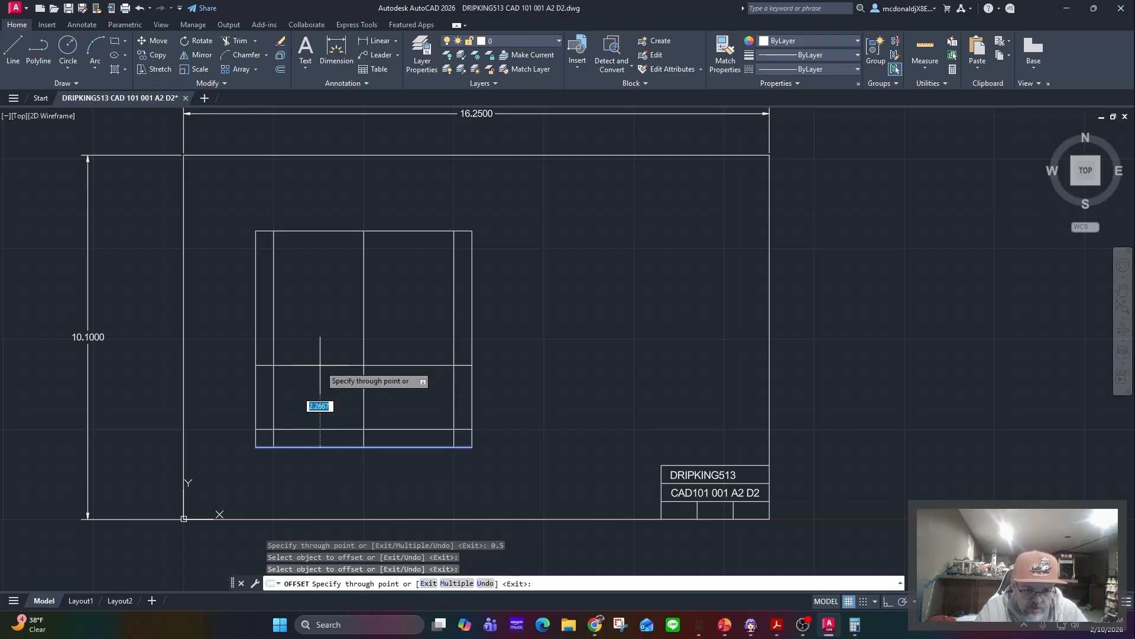
{"action": "type", "text": "3"}
{"action": "key", "text": "Return"}
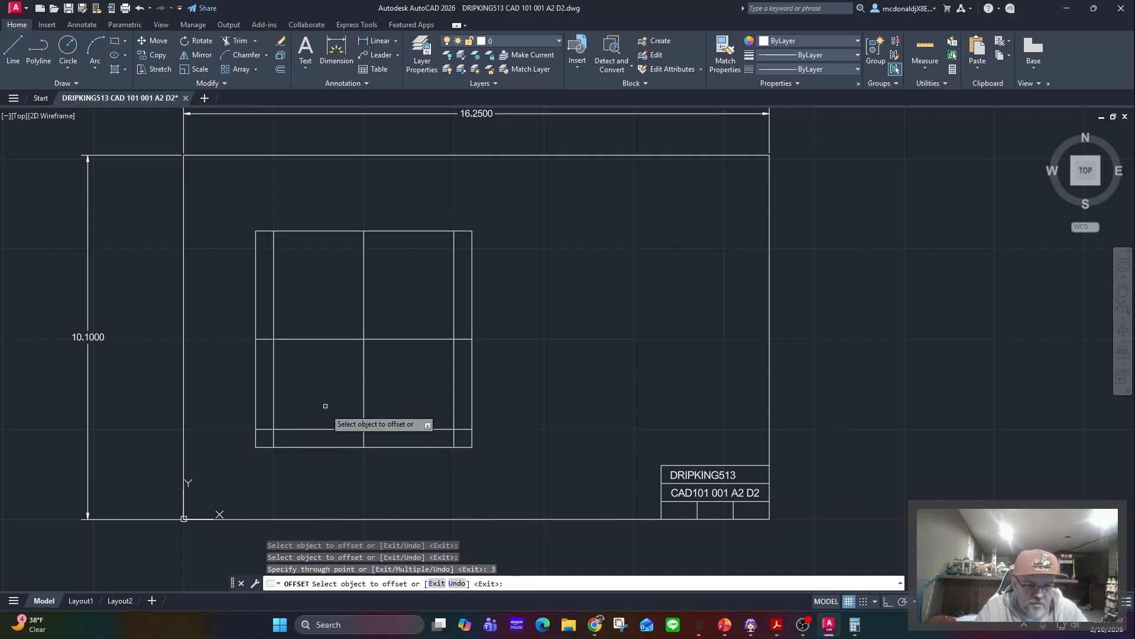
Offset the square's top edge 0.5 units inward.
{"action": "left_click", "coordinate": [328, 231]}
{"action": "type", "text": "0.5"}
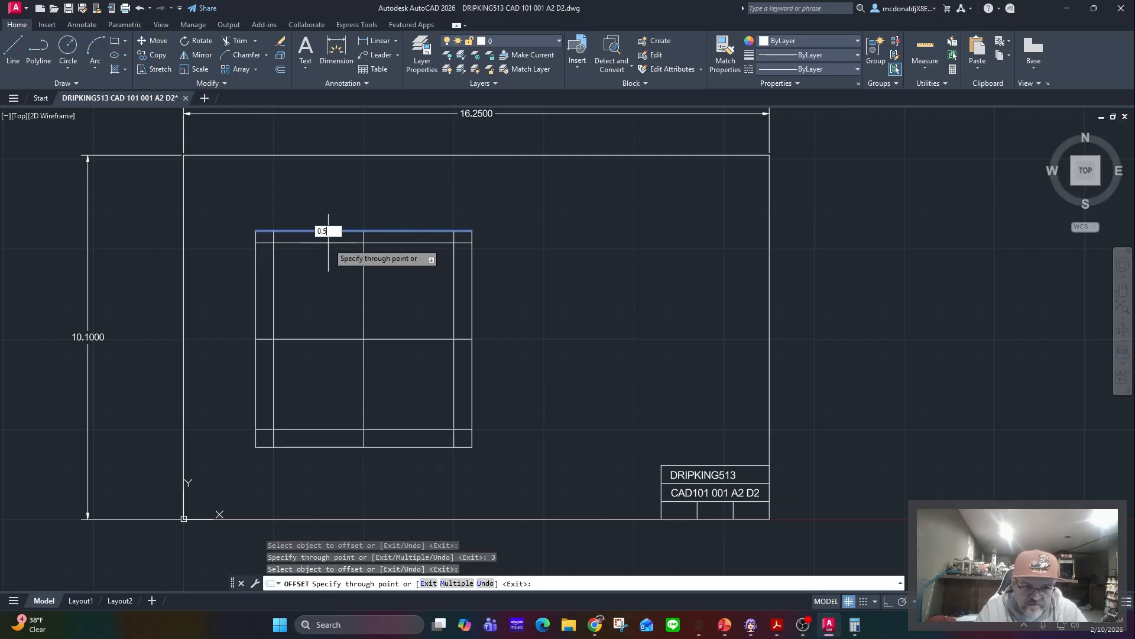
{"action": "key", "text": "Return"}
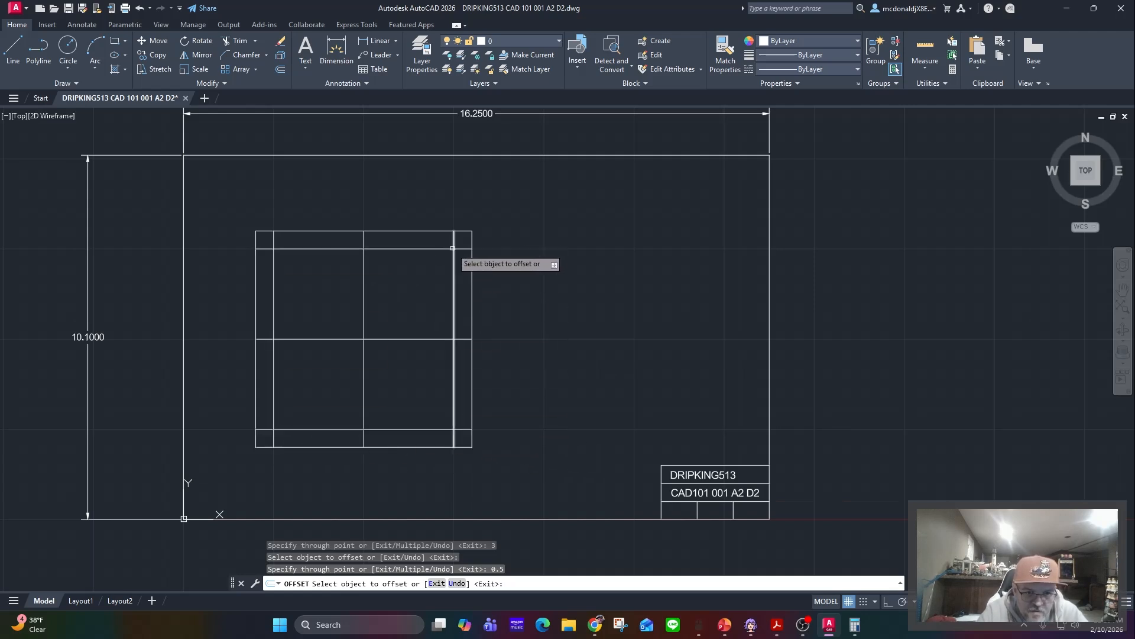
Draw a Center, Diameter circle of diameter 5 at the intersection of the two centerlines and end the command.
{"action": "left_click", "coordinate": [60, 69]}
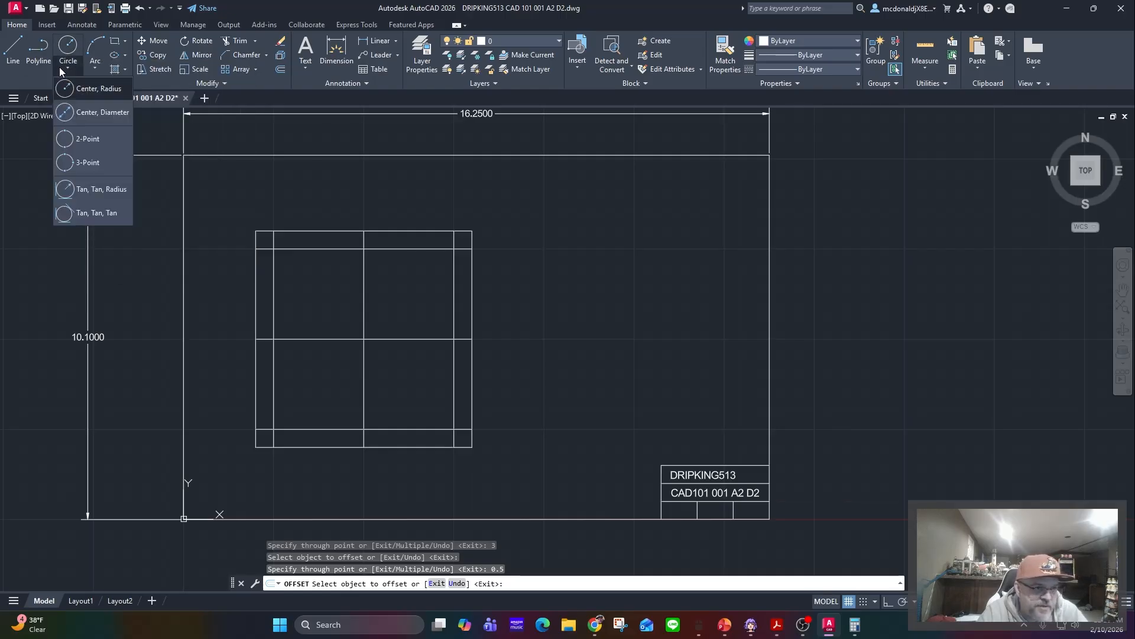
{"action": "left_click", "coordinate": [97, 112]}
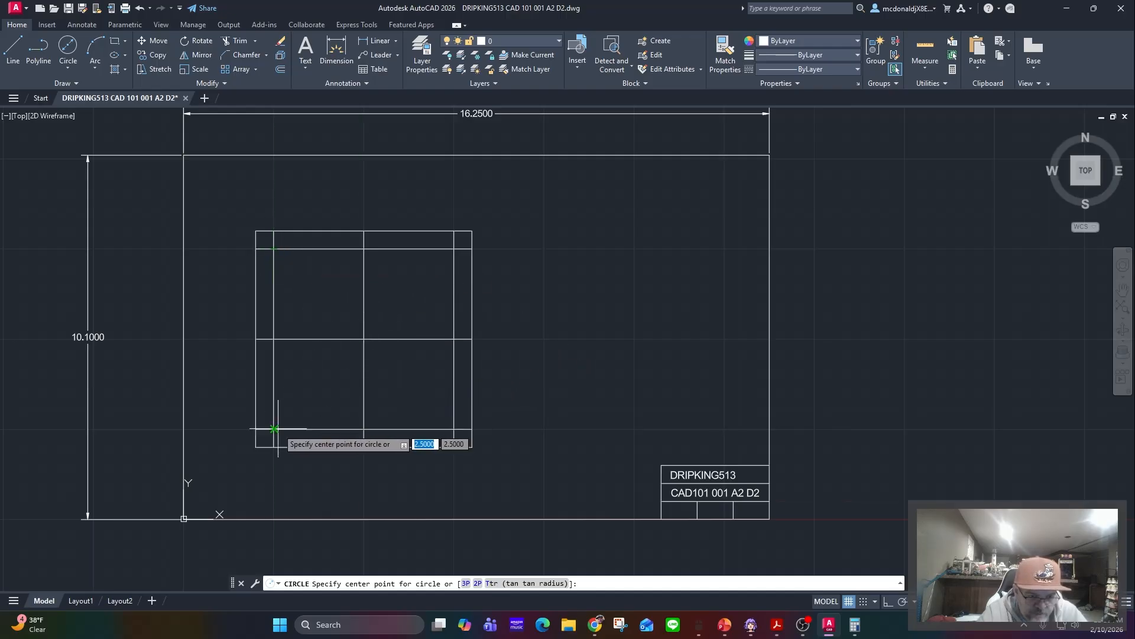
{"action": "left_click", "coordinate": [364, 338]}
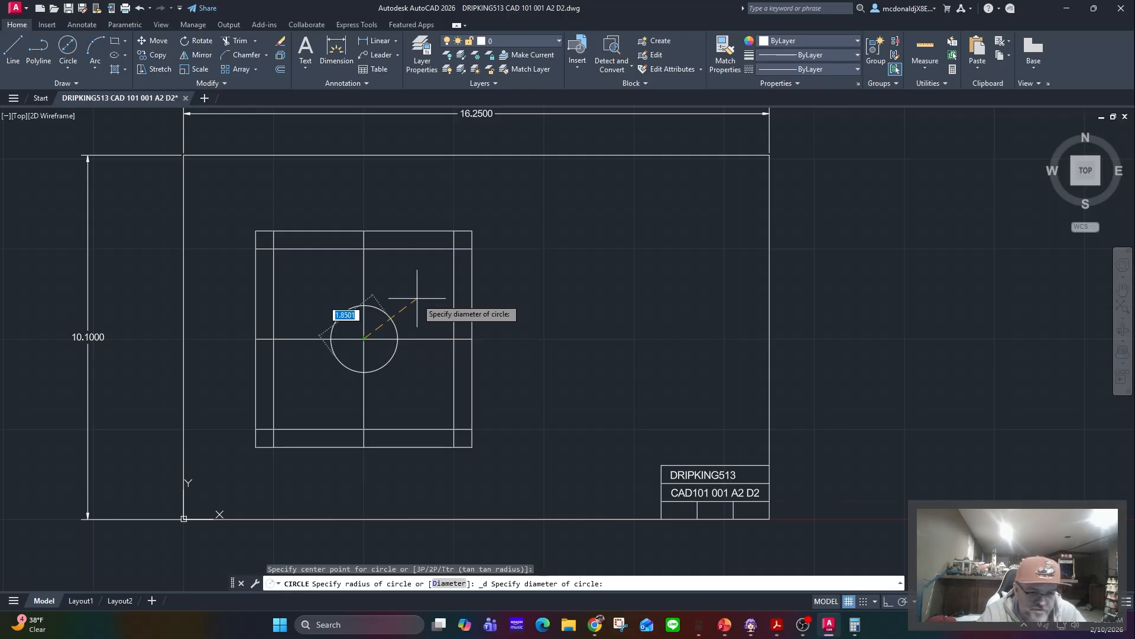
{"action": "type", "text": "5"}
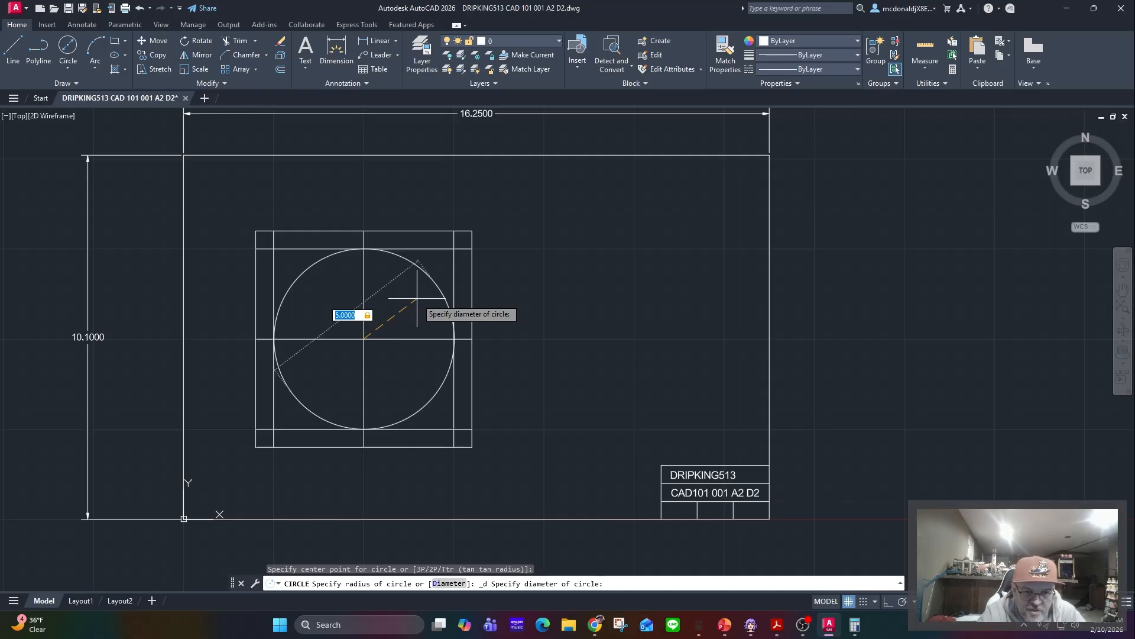
{"action": "key", "text": "Return"}
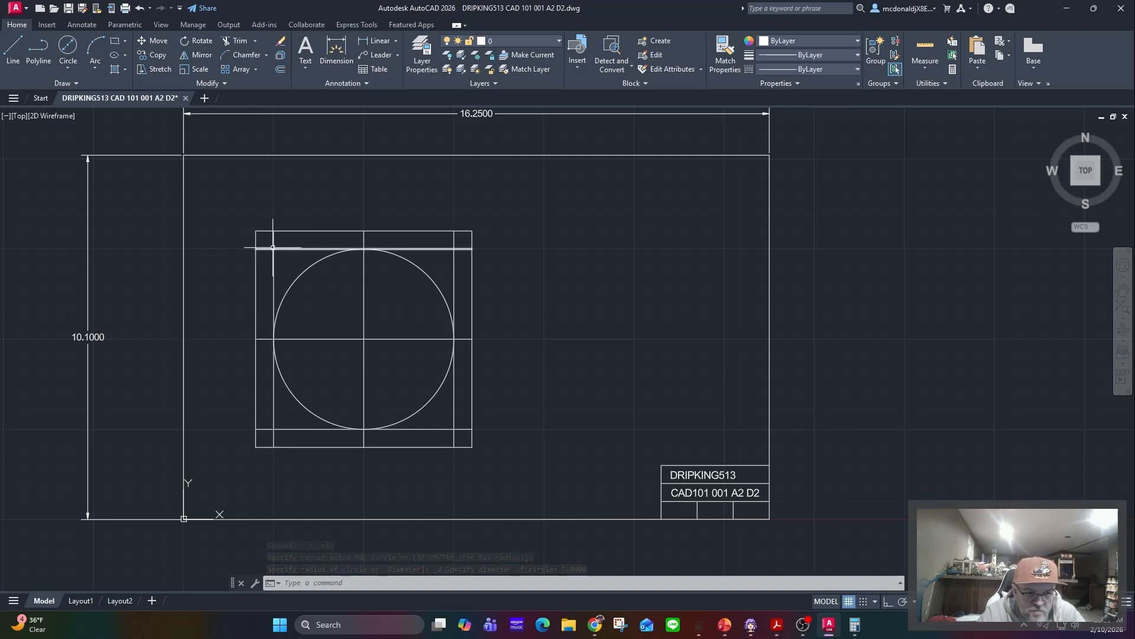
{"action": "key", "text": "Escape"}
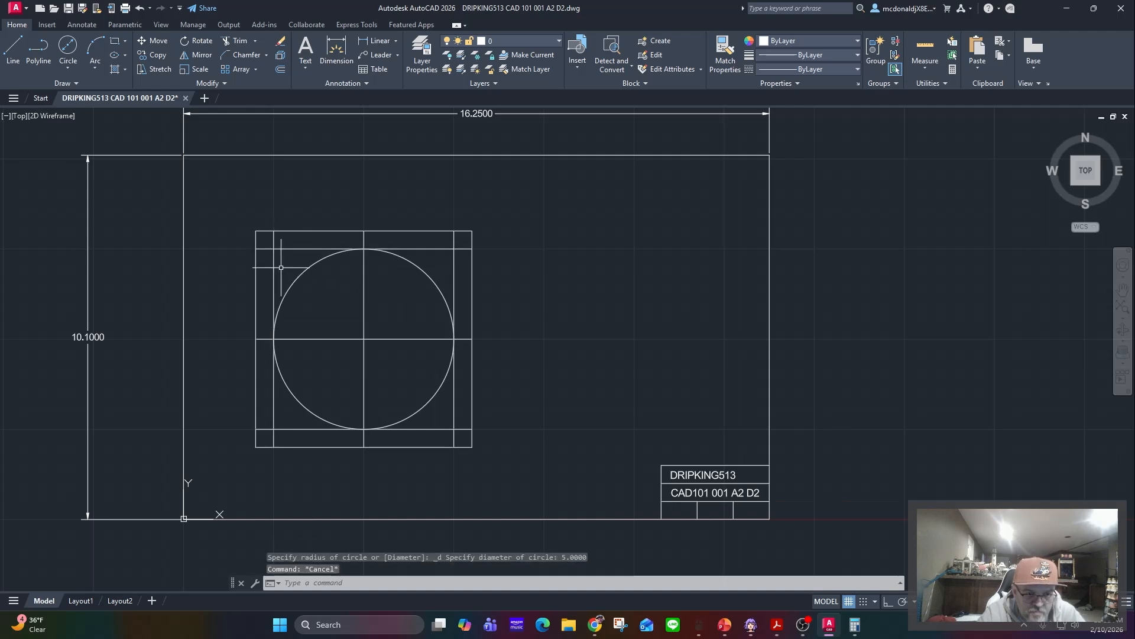
Draw a 0.25-diameter circle centered on the upper-left intersection of the 0.5-unit offset lines.
{"action": "left_click", "coordinate": [68, 46]}
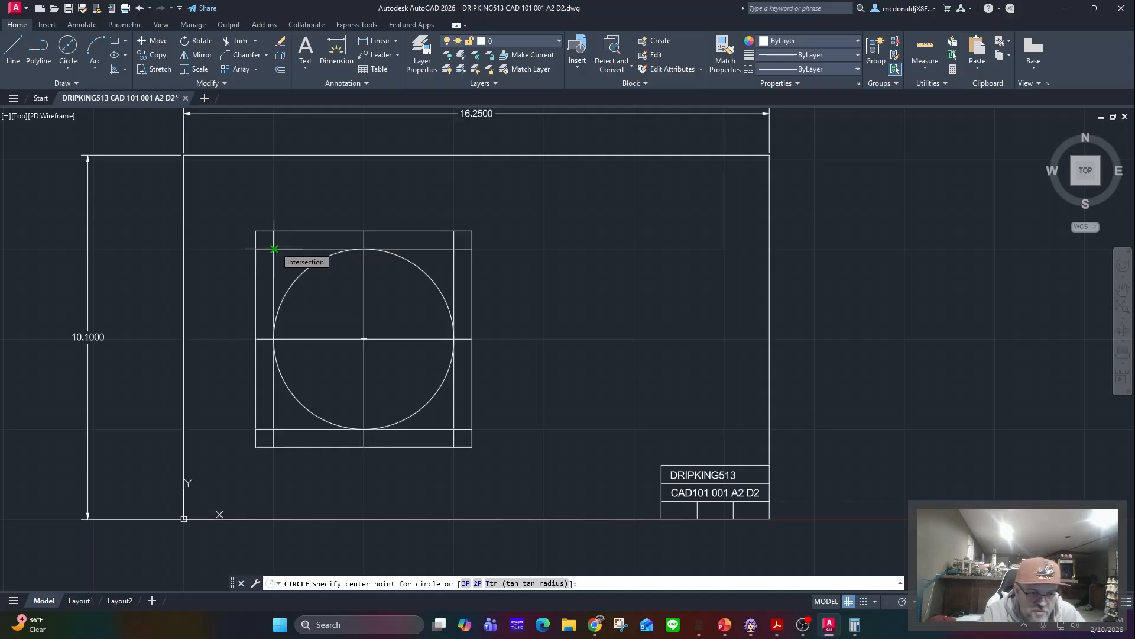
{"action": "left_click", "coordinate": [274, 248]}
{"action": "type", "text": "d"}
{"action": "key", "text": "Return"}
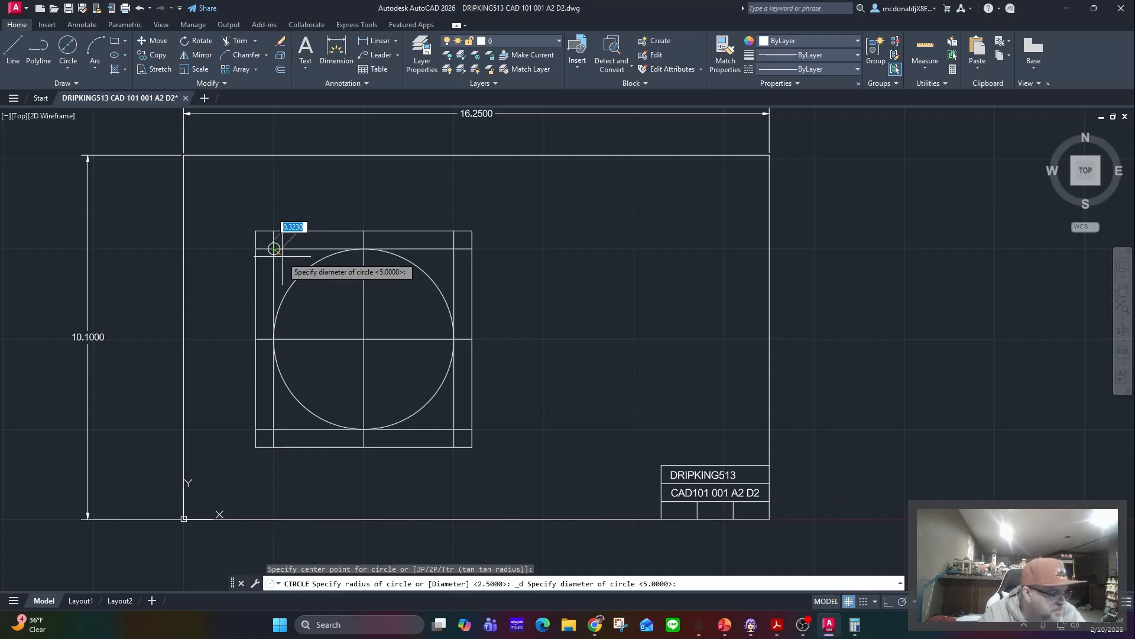
{"action": "type", "text": "0.25"}
{"action": "key", "text": "Return"}
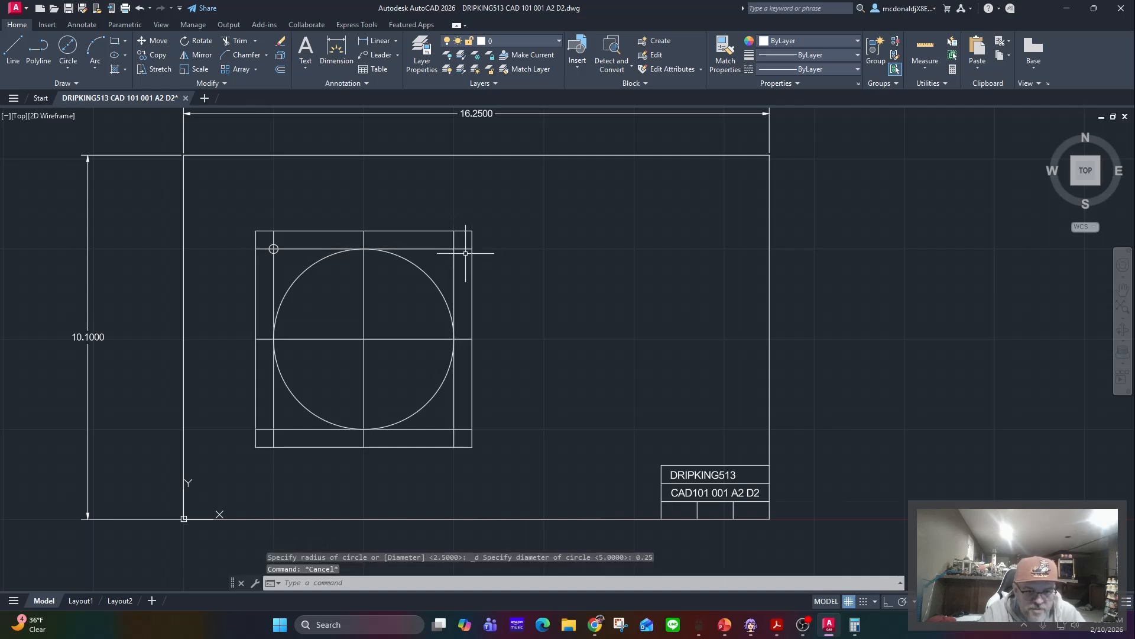
Draw a 0.25-diameter circle centered on the upper-right intersection of the 0.5-unit offset lines.
{"action": "left_click", "coordinate": [66, 49]}
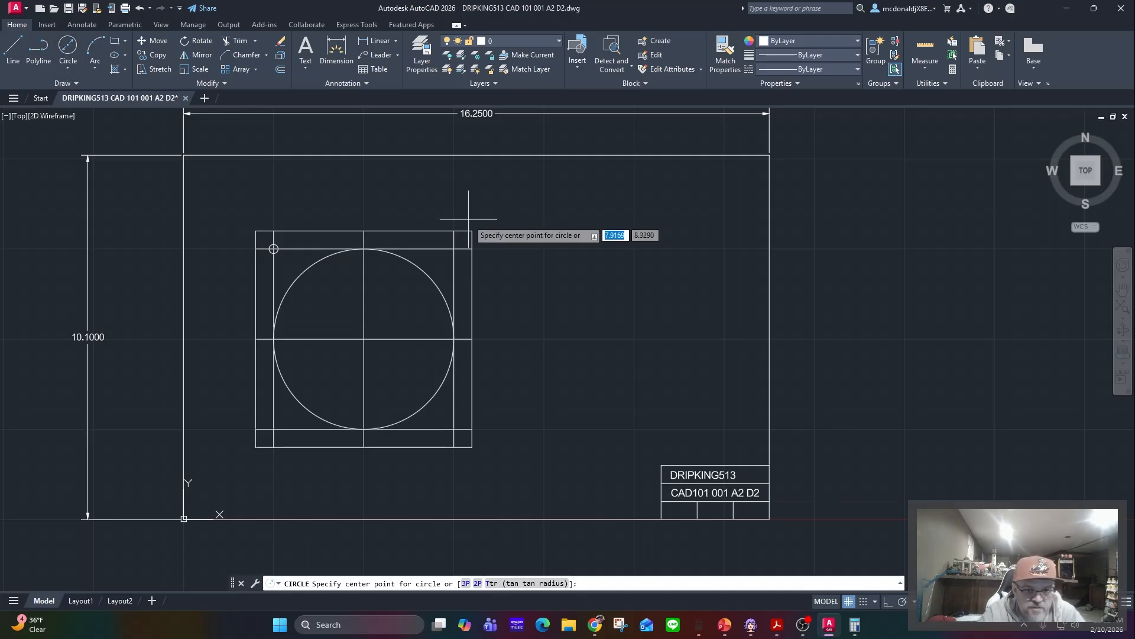
{"action": "left_click", "coordinate": [454, 249]}
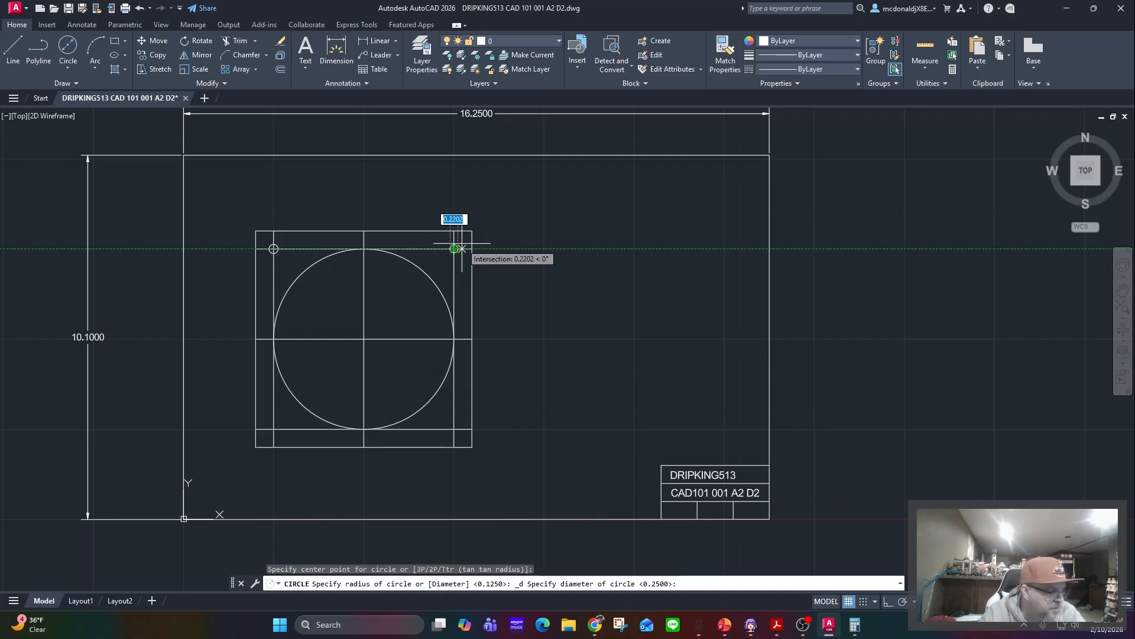
{"action": "type", "text": "0."}
{"action": "key", "text": "Return"}
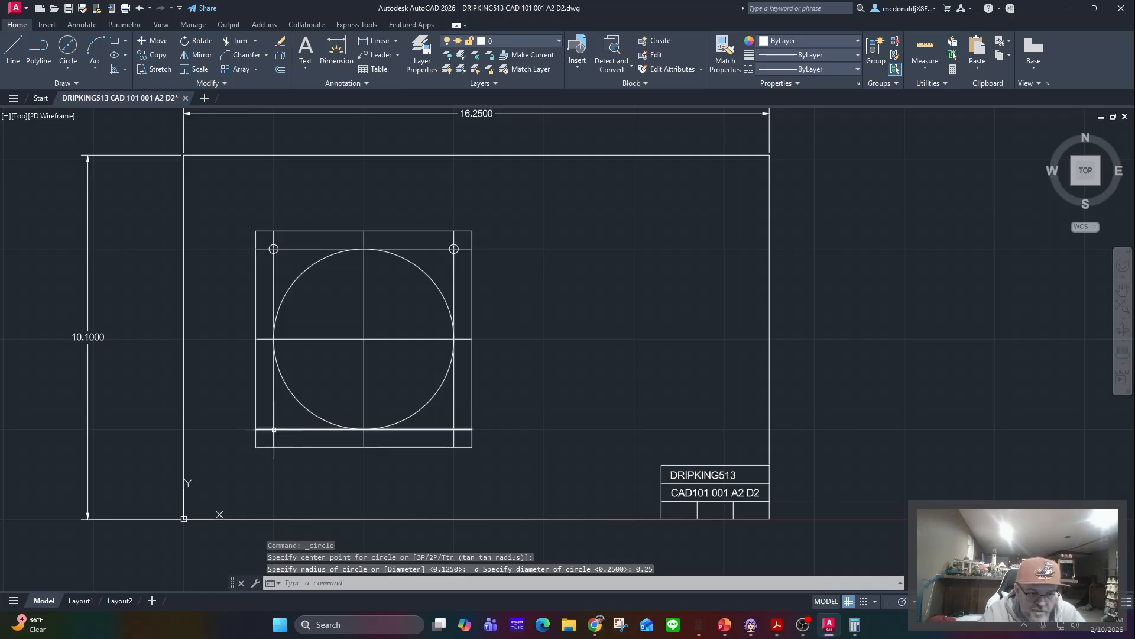
{"action": "key", "text": "Escape"}
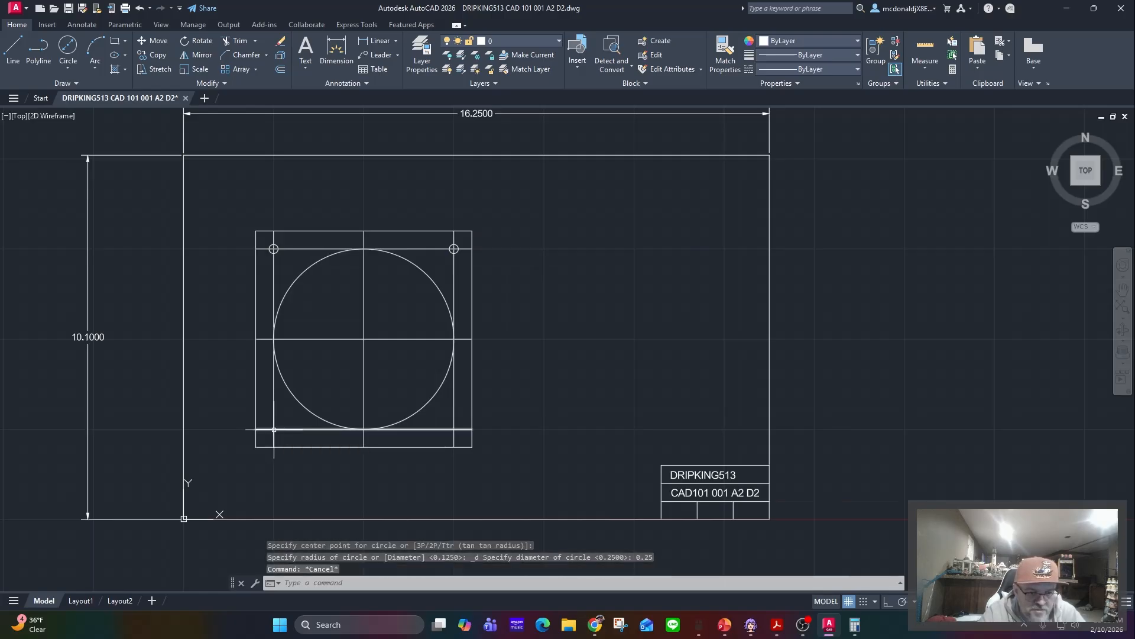
{"action": "key", "text": "Escape"}
{"action": "key", "text": "Escape"}
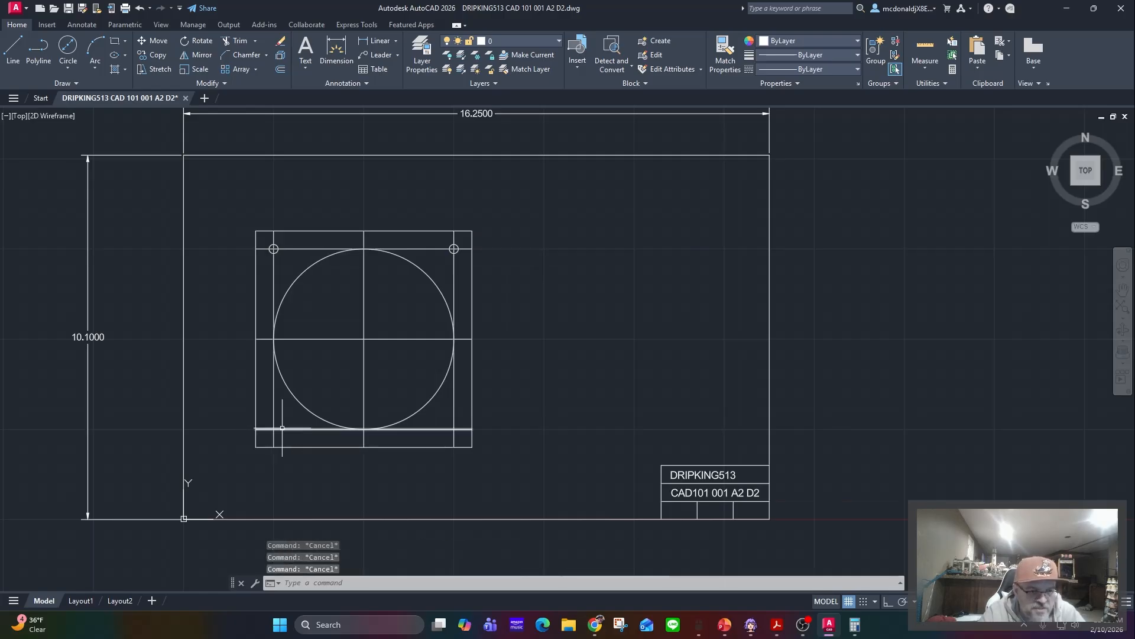
Draw a 0.25-diameter circle centered on the lower-left intersection of the 0.5-unit offset lines.
{"action": "left_click", "coordinate": [69, 47]}
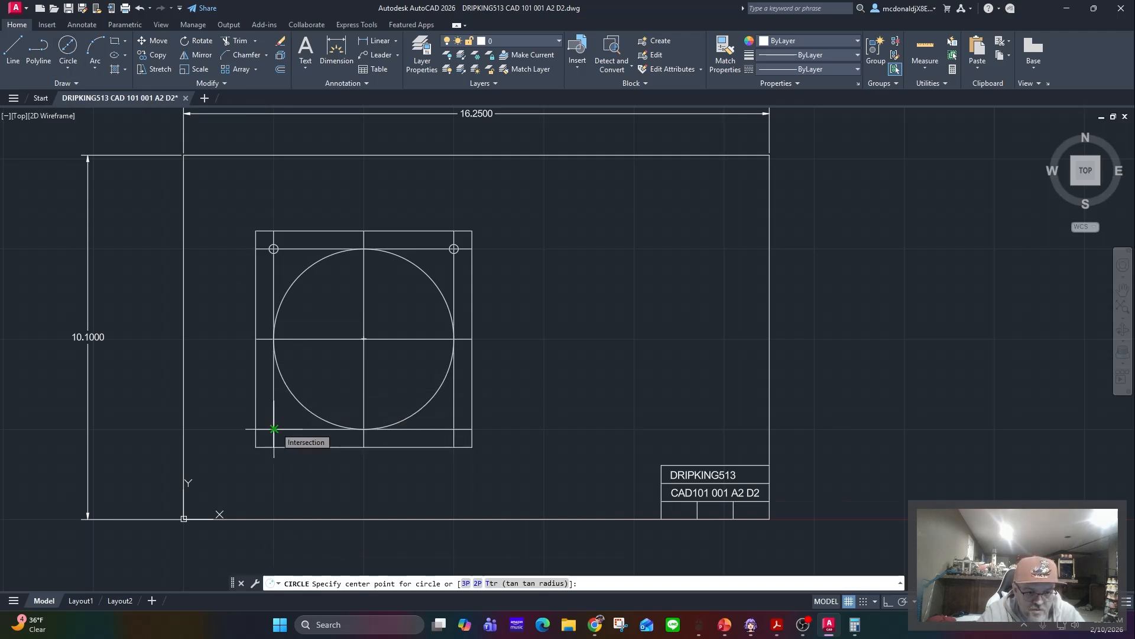
{"action": "left_click", "coordinate": [273, 429]}
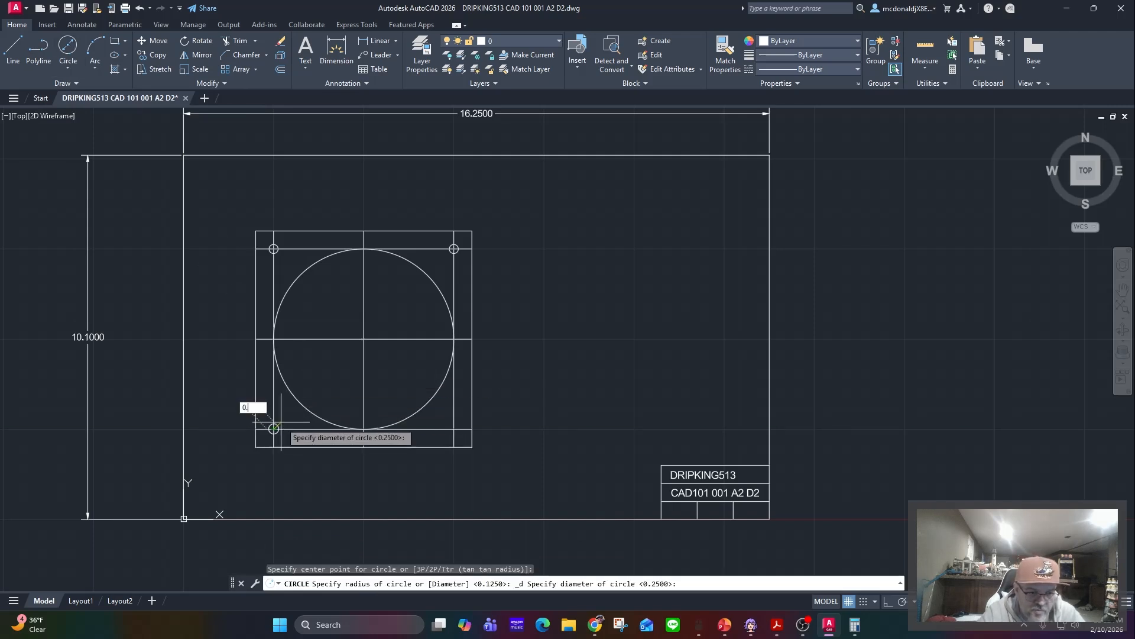
{"action": "type", "text": "0.25"}
{"action": "key", "text": "Return"}
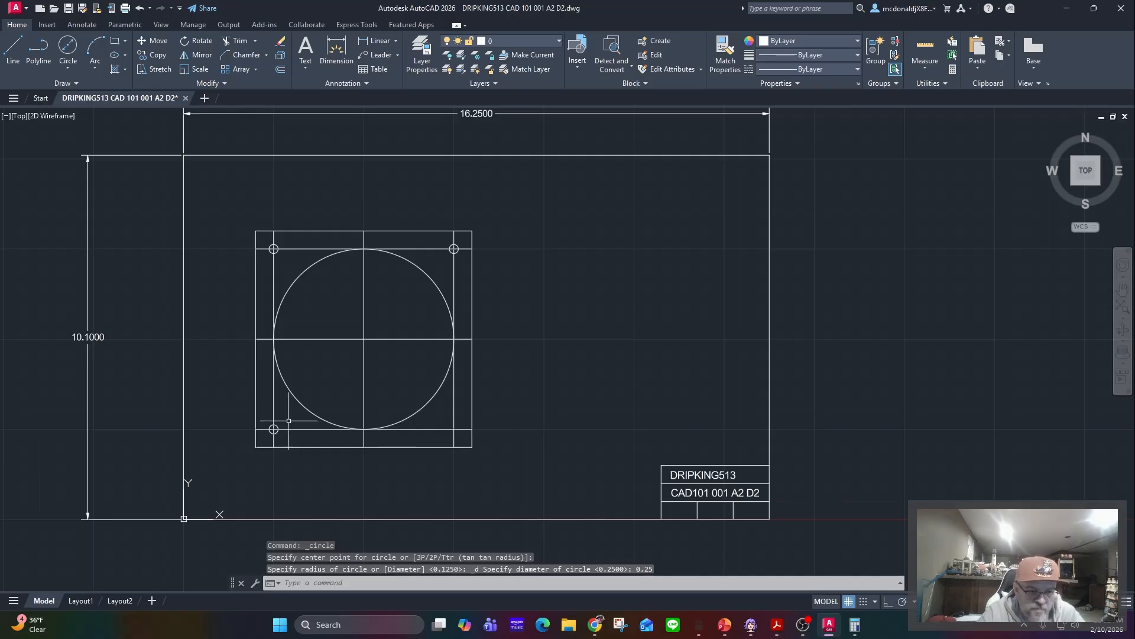
{"action": "key", "text": "Escape"}
{"action": "key", "text": "Escape"}
{"action": "key", "text": "Escape"}
Draw a circle at the lower-right intersection of the 0.5-unit offset lines, accepting the default 0.25 diameter.
{"action": "left_click", "coordinate": [68, 47]}
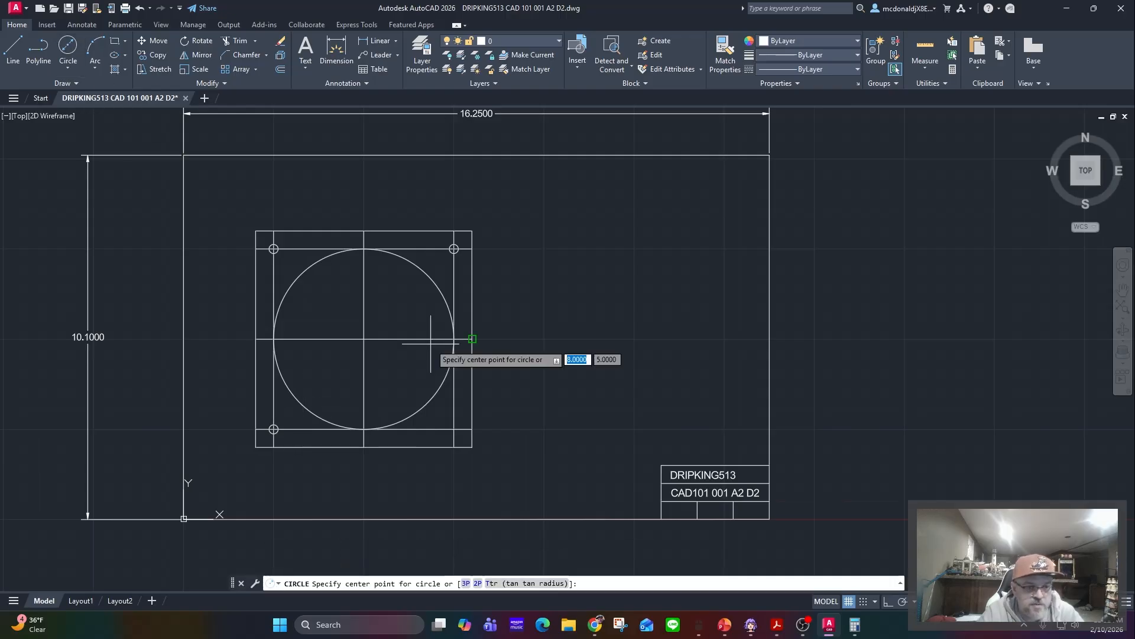
{"action": "left_click", "coordinate": [454, 428]}
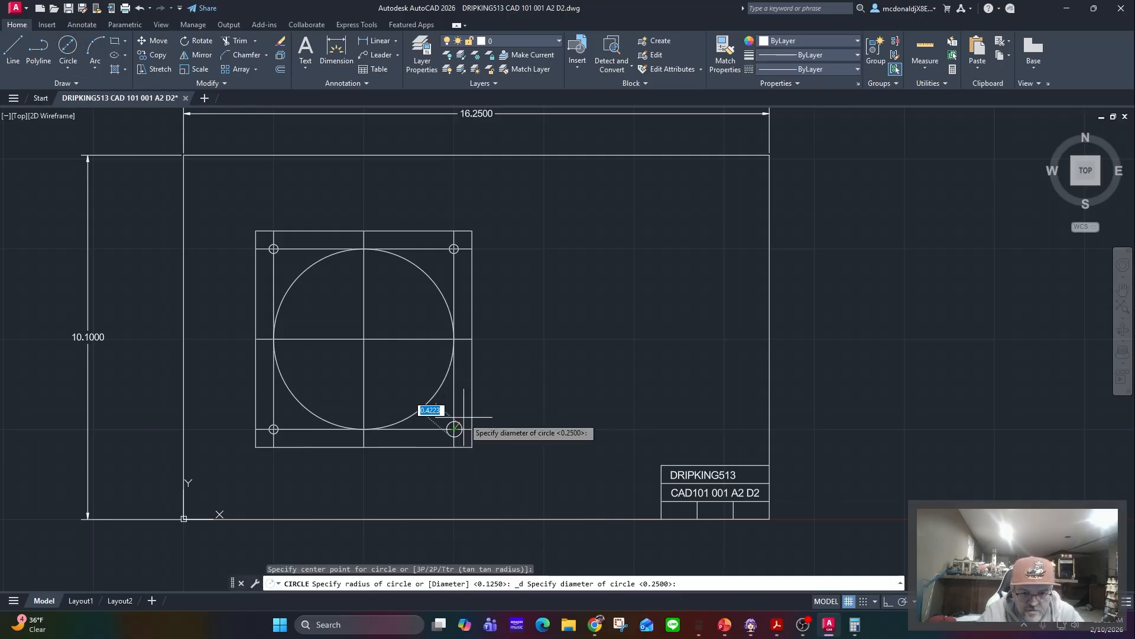
{"action": "key", "text": "Return"}
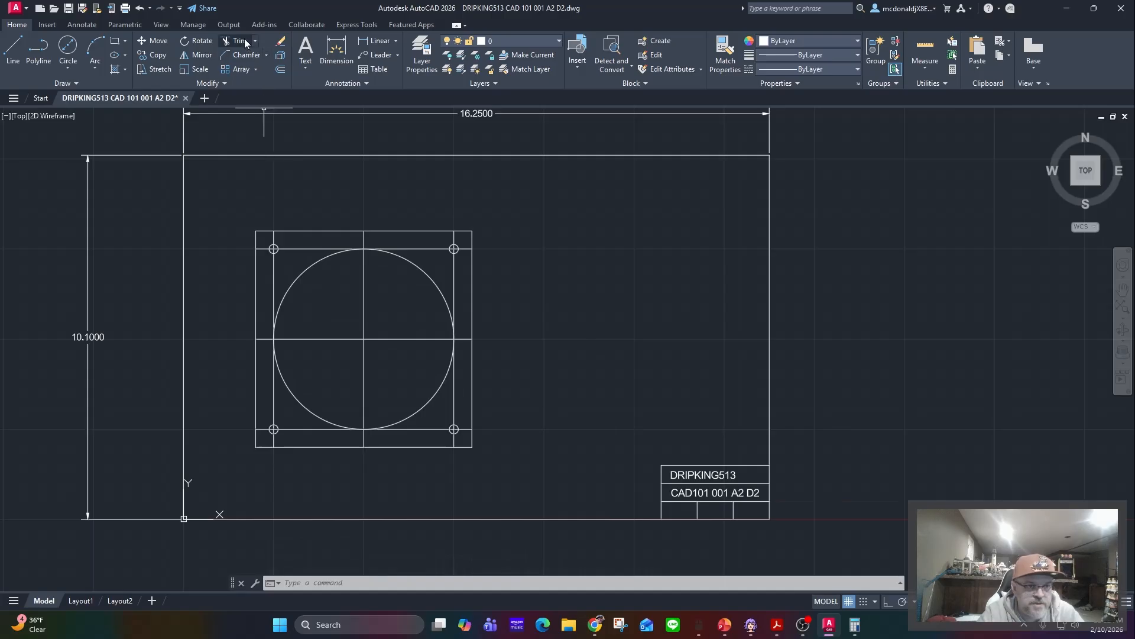
Erase the four 0.5-unit offset lines and the two center lines, leaving the square, large circle and corner holes.
{"action": "left_click", "coordinate": [280, 41]}
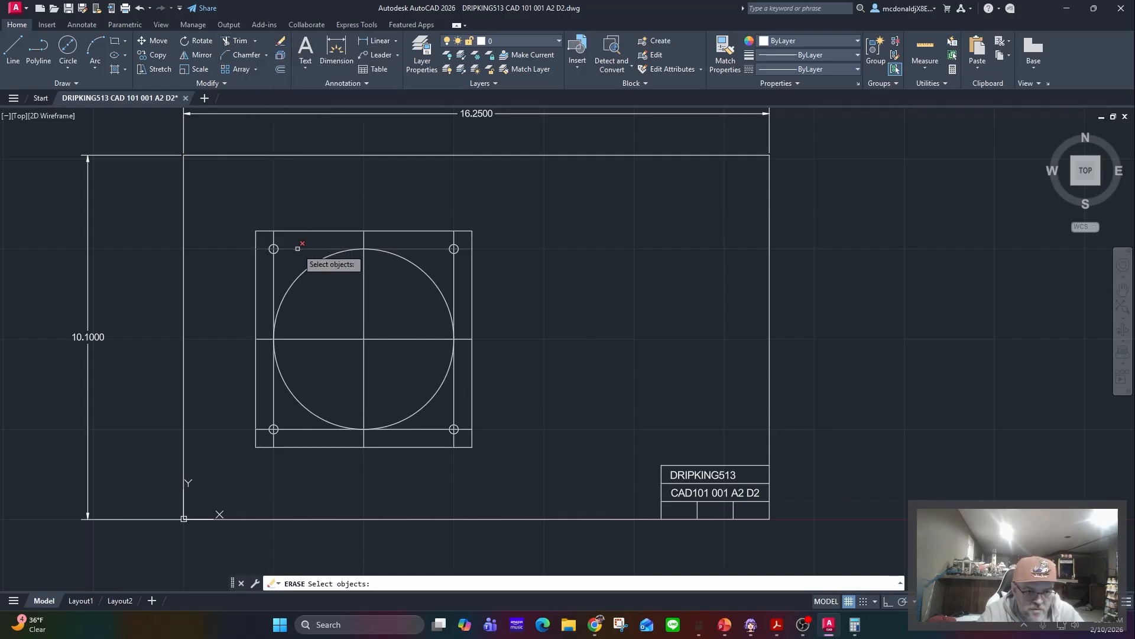
{"action": "left_click", "coordinate": [275, 265]}
{"action": "left_click", "coordinate": [275, 270]}
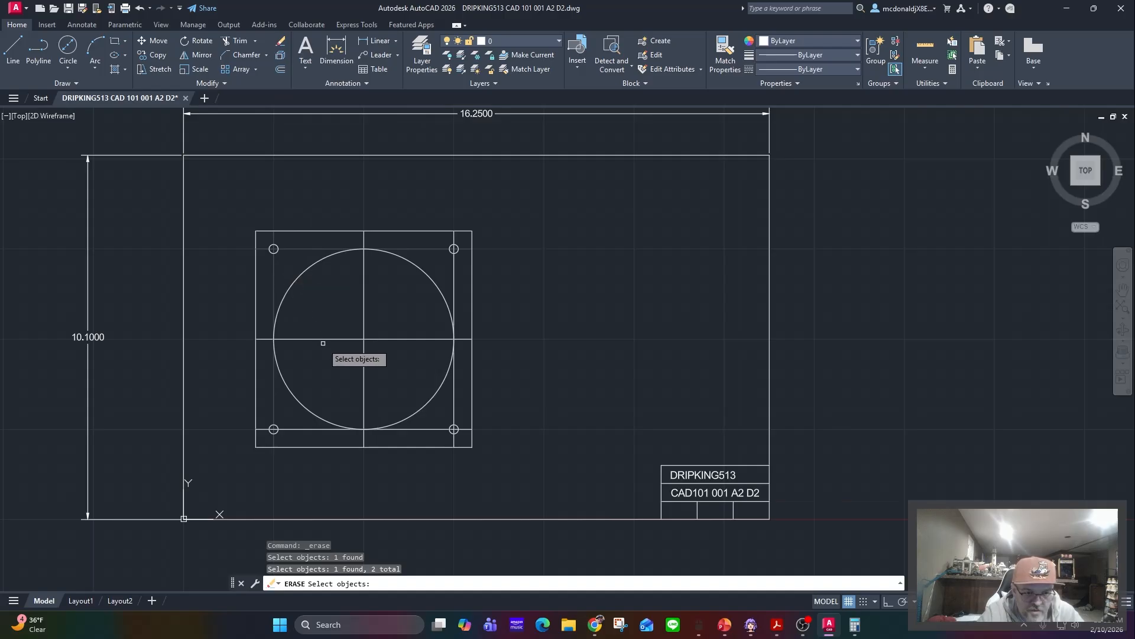
{"action": "left_click", "coordinate": [325, 342]}
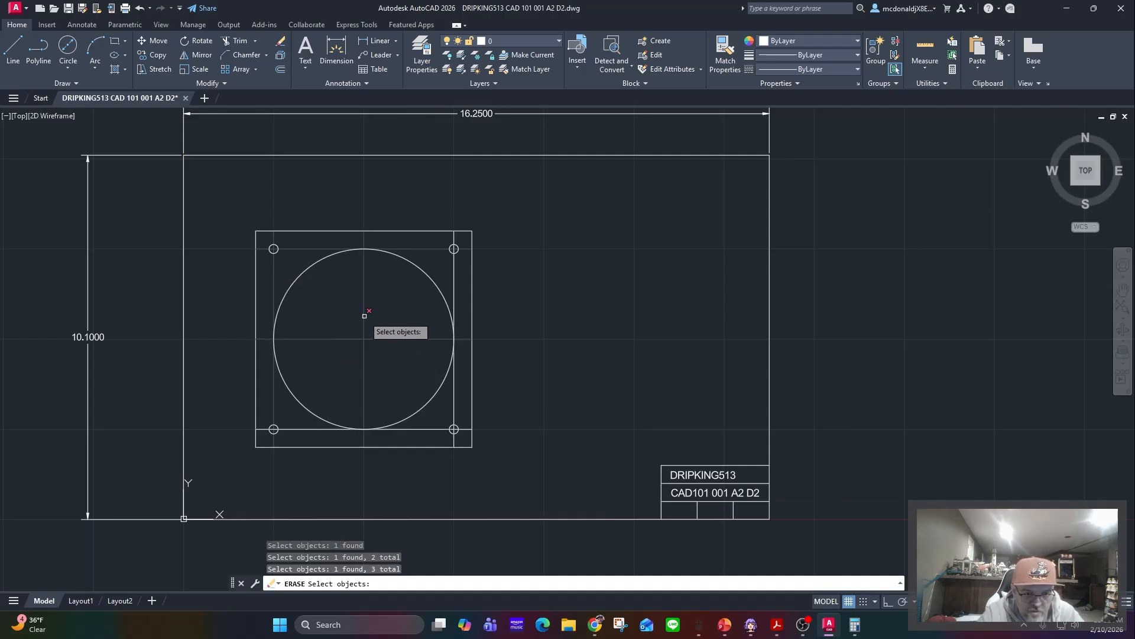
{"action": "left_click", "coordinate": [367, 308]}
{"action": "left_click", "coordinate": [363, 314]}
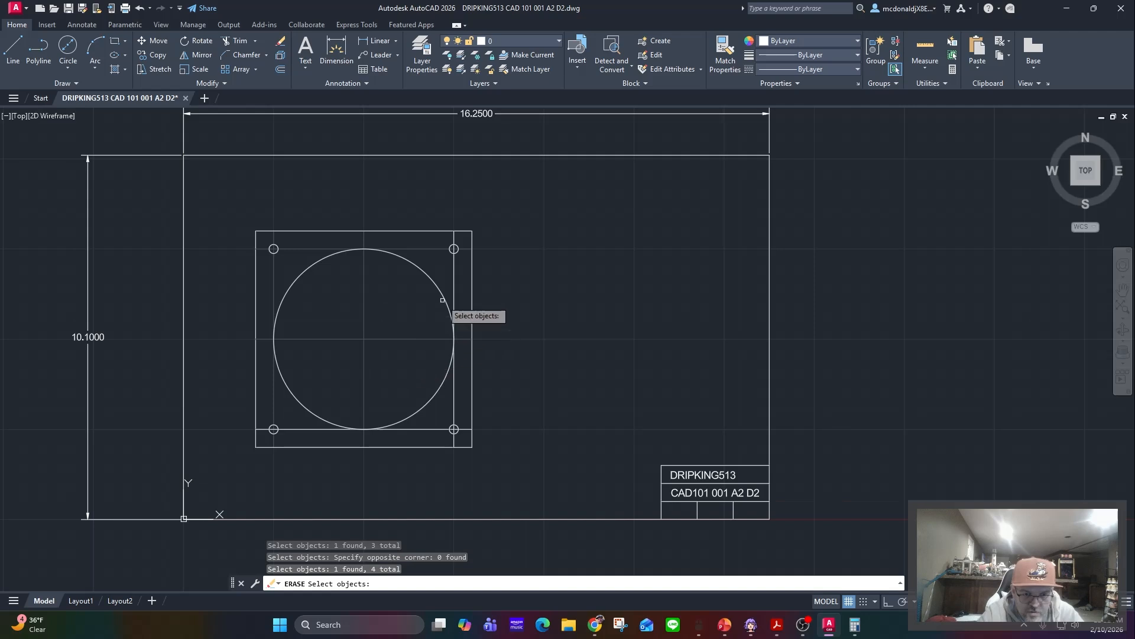
{"action": "left_click", "coordinate": [453, 285]}
{"action": "left_click", "coordinate": [454, 285]}
{"action": "left_click", "coordinate": [422, 429]}
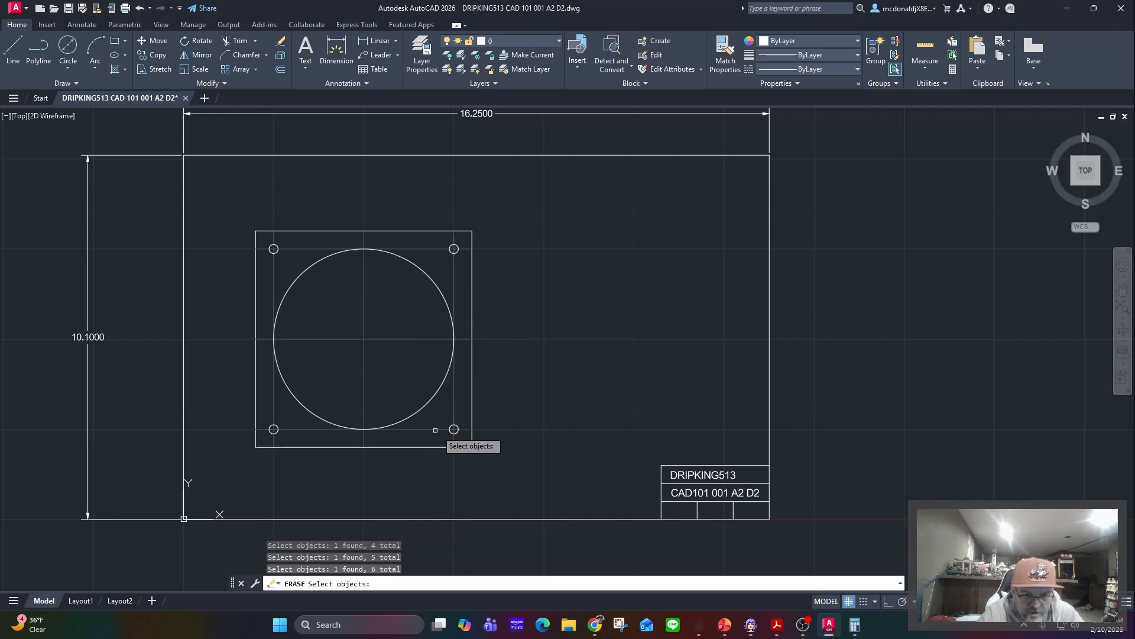
{"action": "key", "text": "Return"}
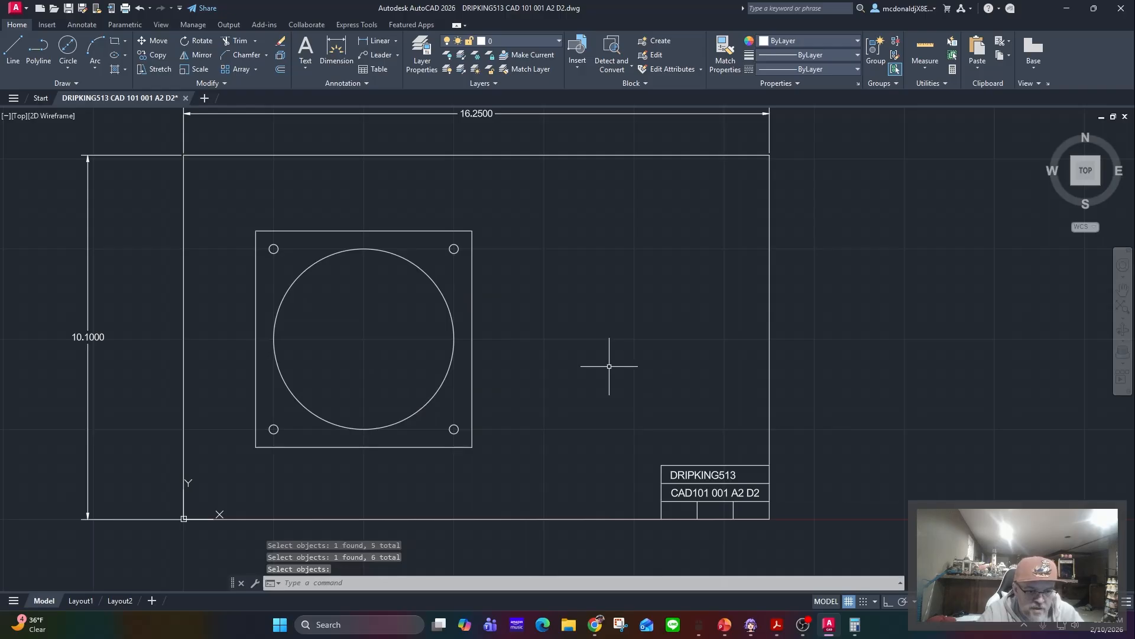
{"action": "key", "text": "Escape"}
{"action": "key", "text": "Escape"}
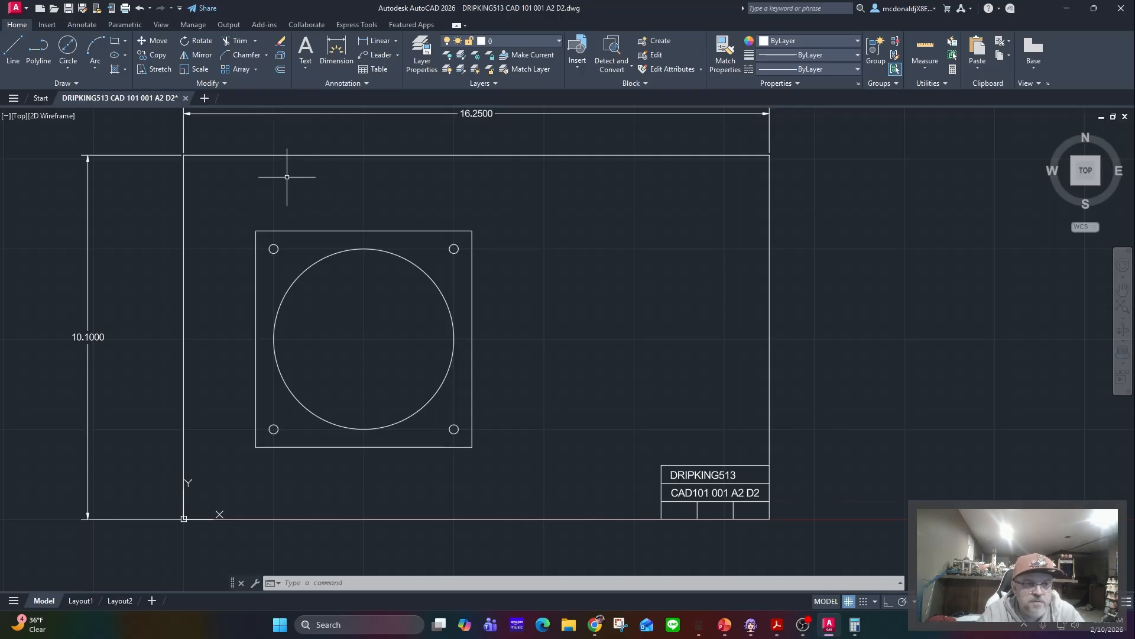
Extend the square's two vertical edges up to the sheet border and its two horizontal edges right to the border.
{"action": "left_click", "coordinate": [254, 41]}
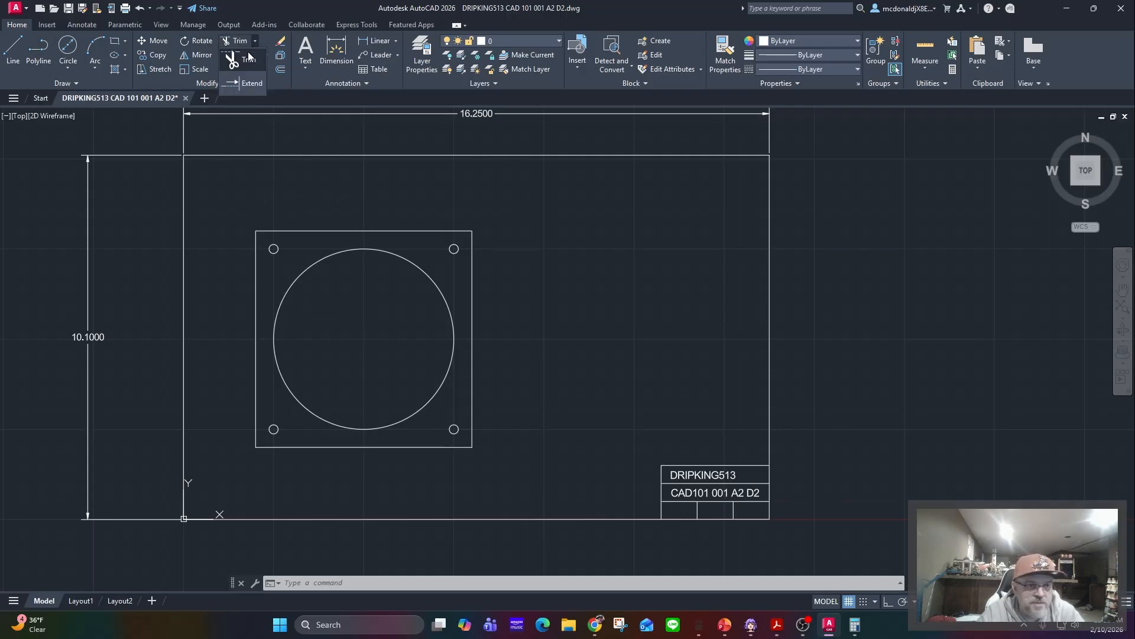
{"action": "left_click", "coordinate": [246, 83]}
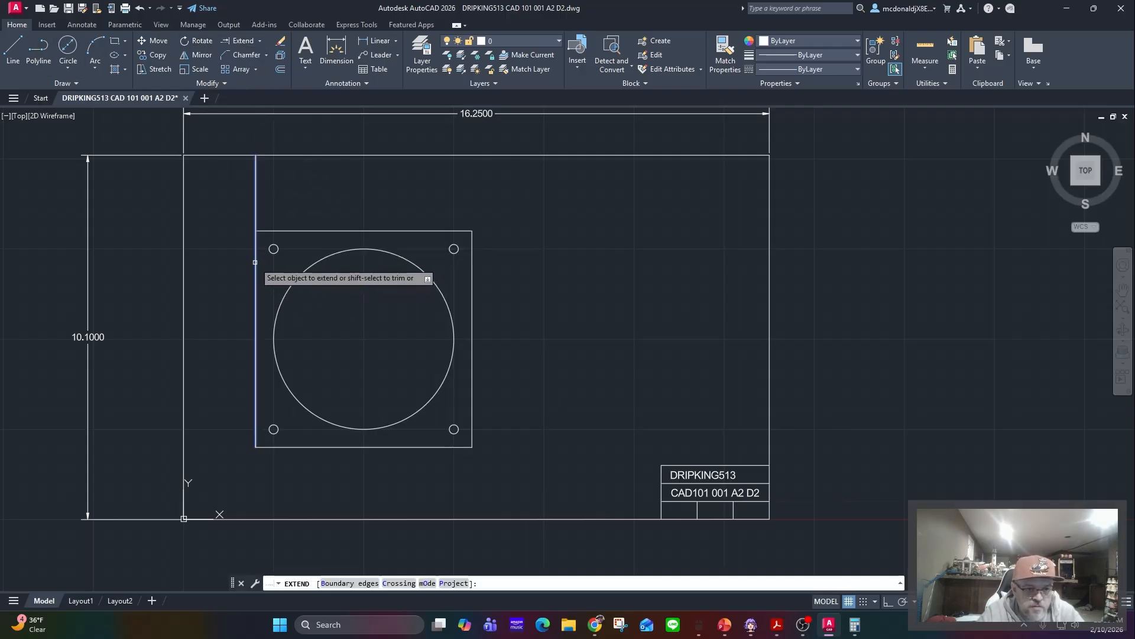
{"action": "left_click", "coordinate": [258, 264]}
{"action": "left_click", "coordinate": [473, 294]}
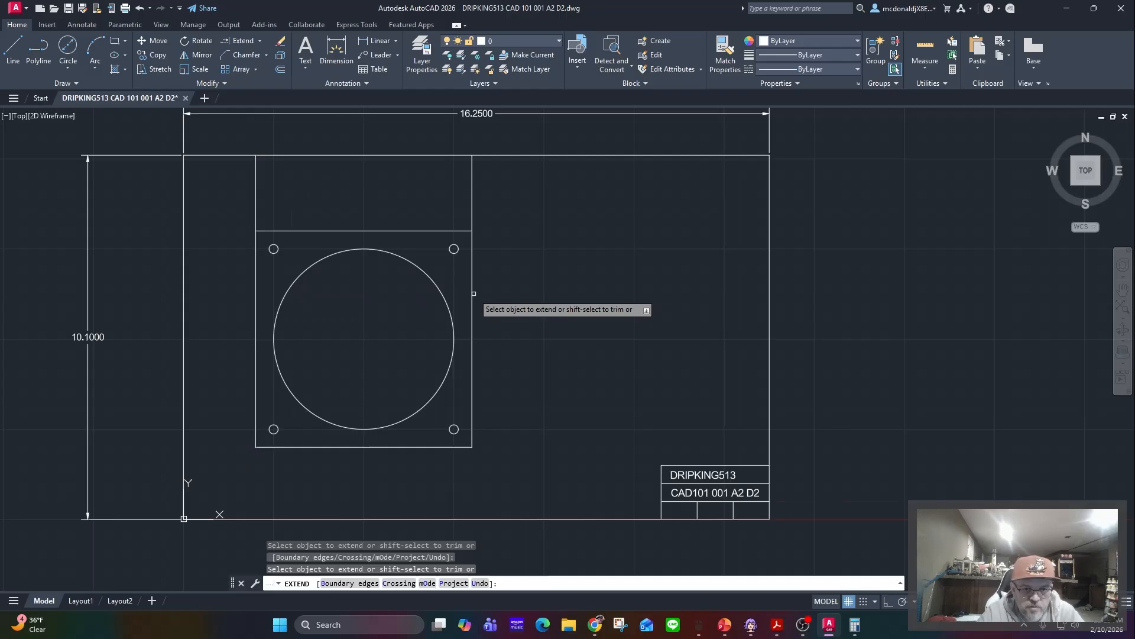
{"action": "left_click", "coordinate": [430, 230]}
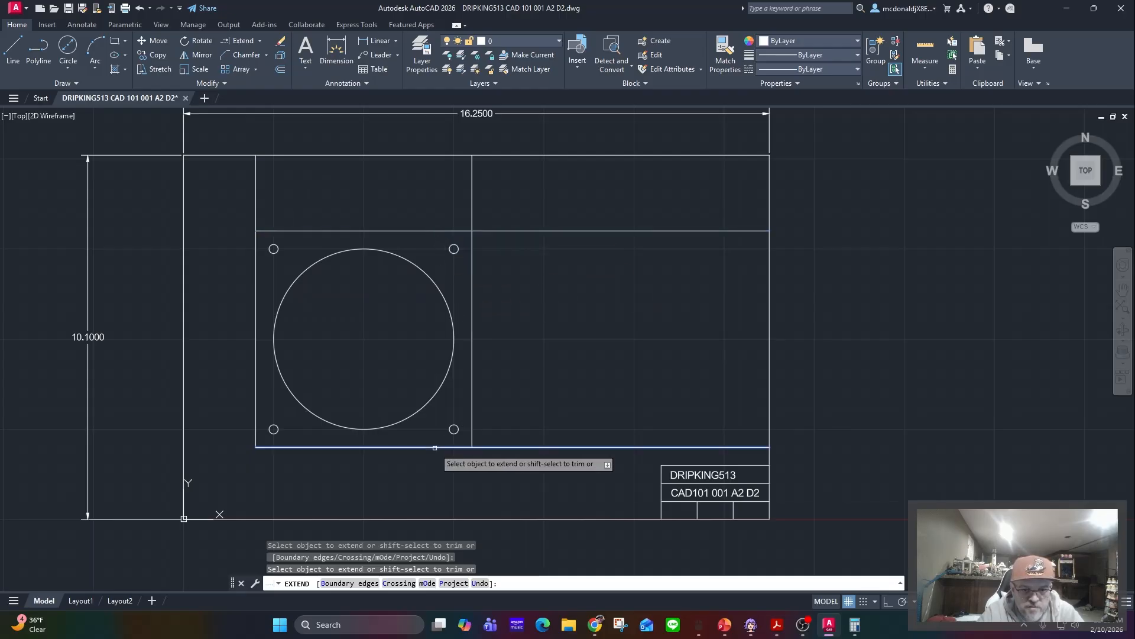
{"action": "left_click", "coordinate": [441, 447]}
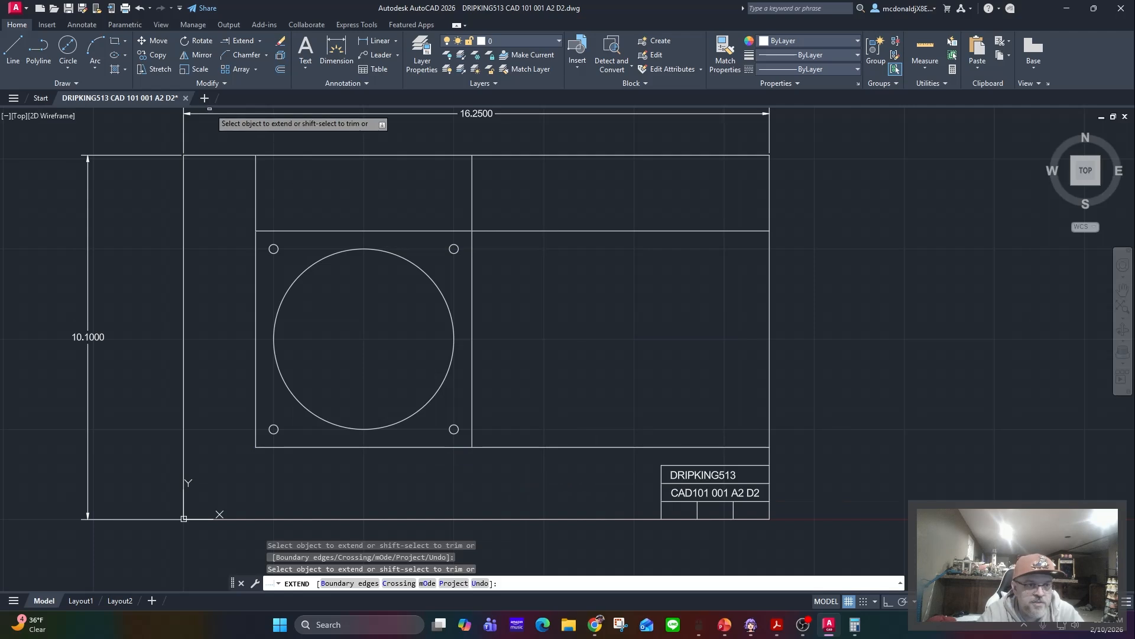
{"action": "key", "text": "Escape"}
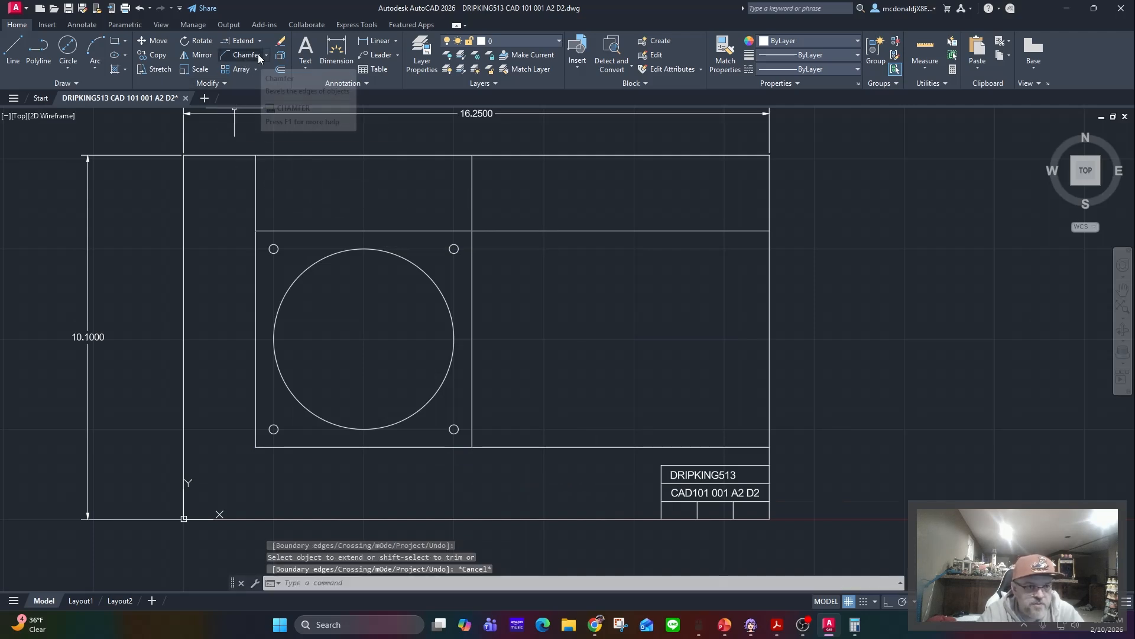
Try offsetting the square's extended top edge 2 units upward with the Through option, and undo it.
{"action": "left_click", "coordinate": [281, 69]}
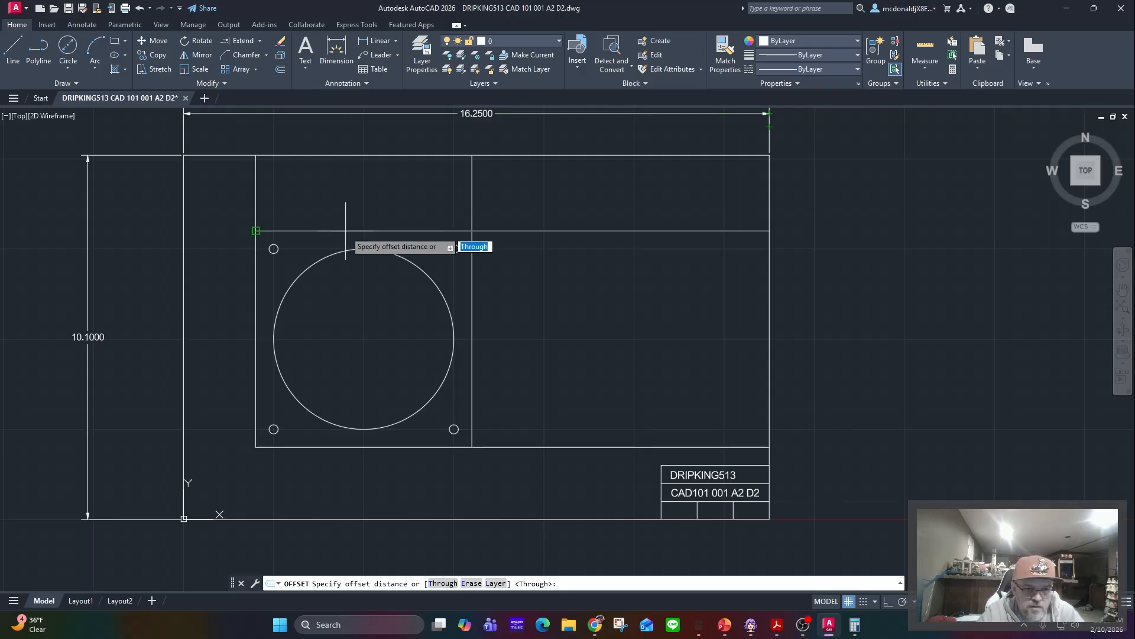
{"action": "left_click", "coordinate": [447, 584]}
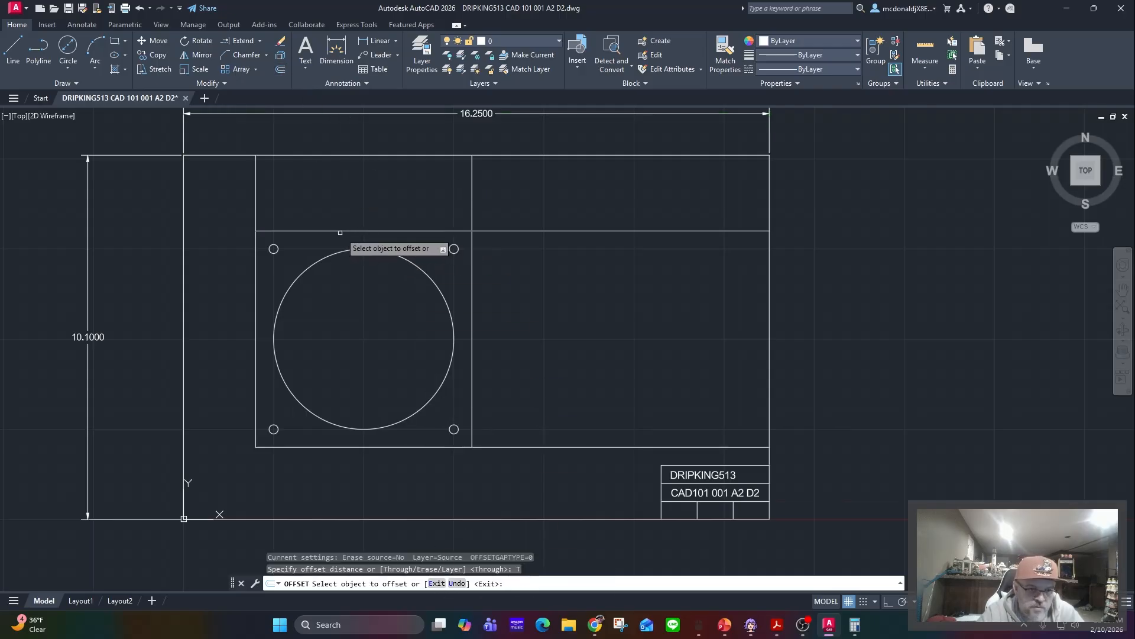
{"action": "left_click", "coordinate": [341, 230]}
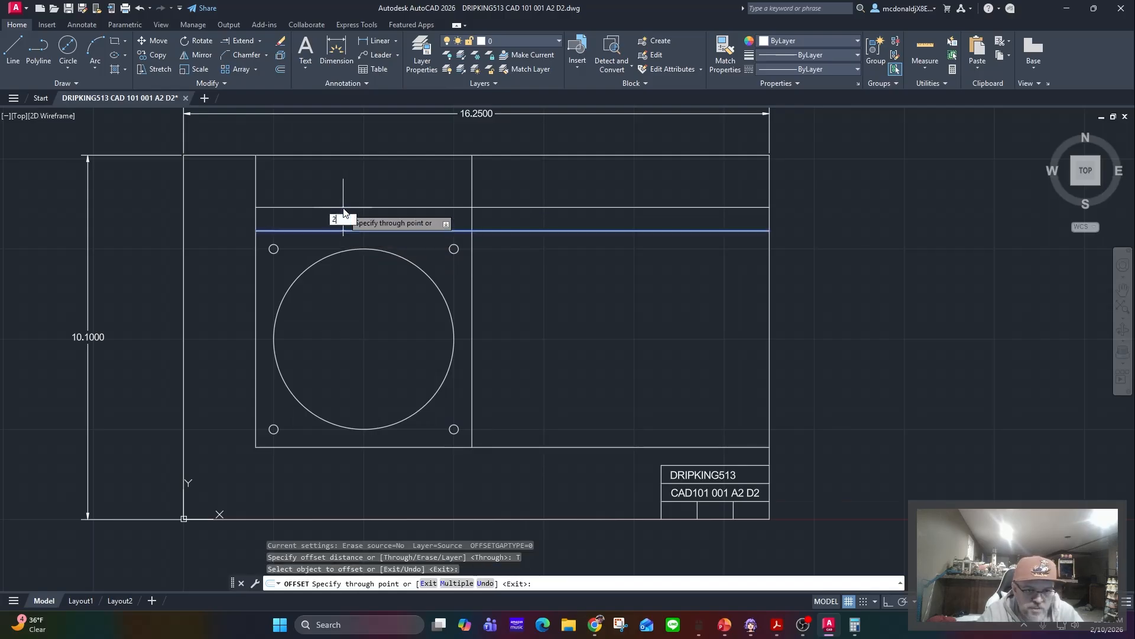
{"action": "key", "text": "Return"}
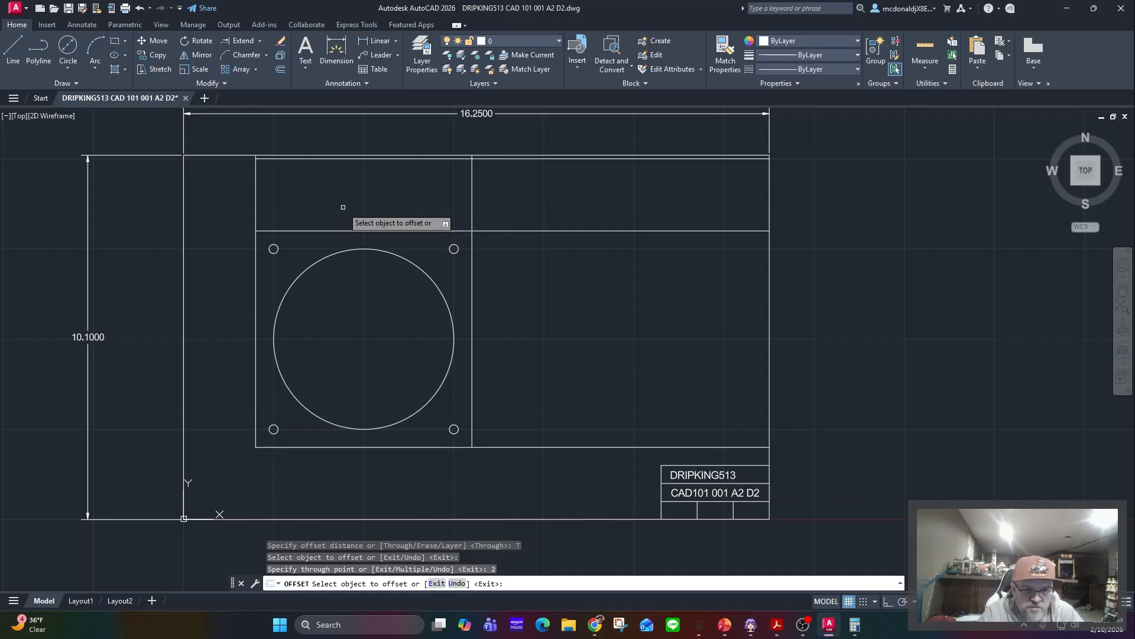
{"action": "key", "text": "ctrl+z"}
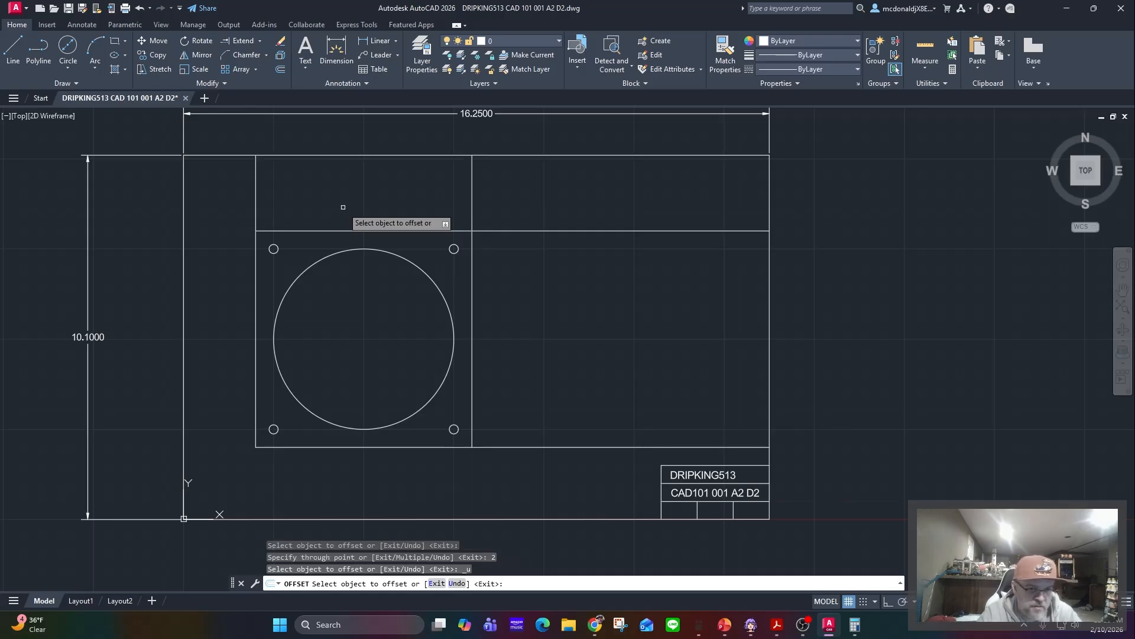
Offset the square's extended top edge 1.25 units upward with the Through option, and offset that new line 0.5 units back down.
{"action": "left_click", "coordinate": [279, 71]}
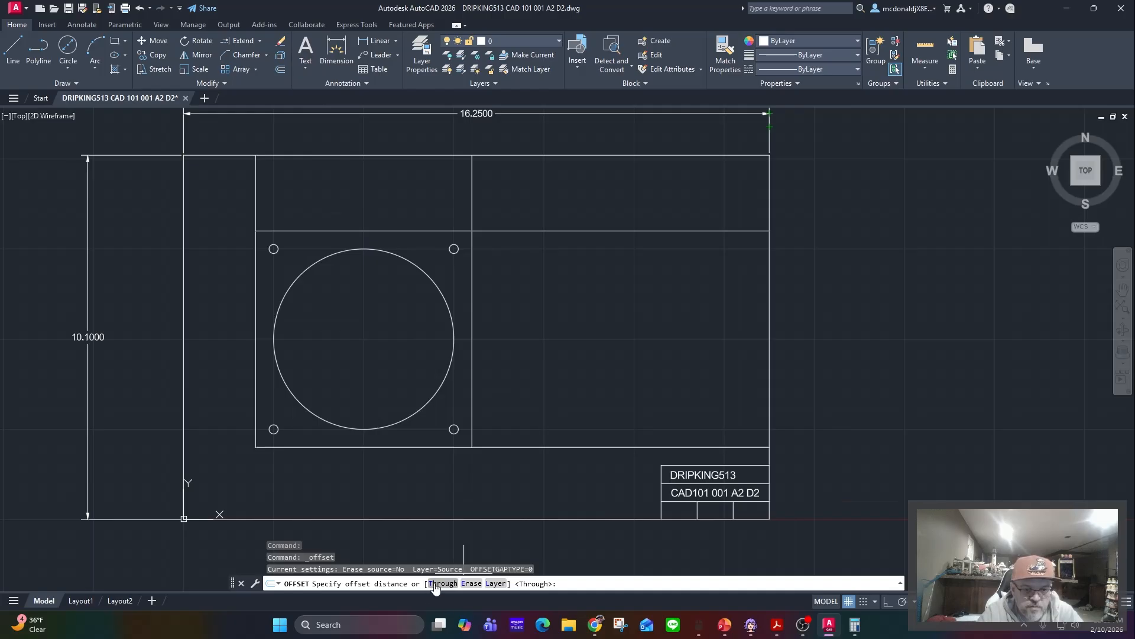
{"action": "left_click", "coordinate": [442, 583]}
{"action": "left_click", "coordinate": [364, 231]}
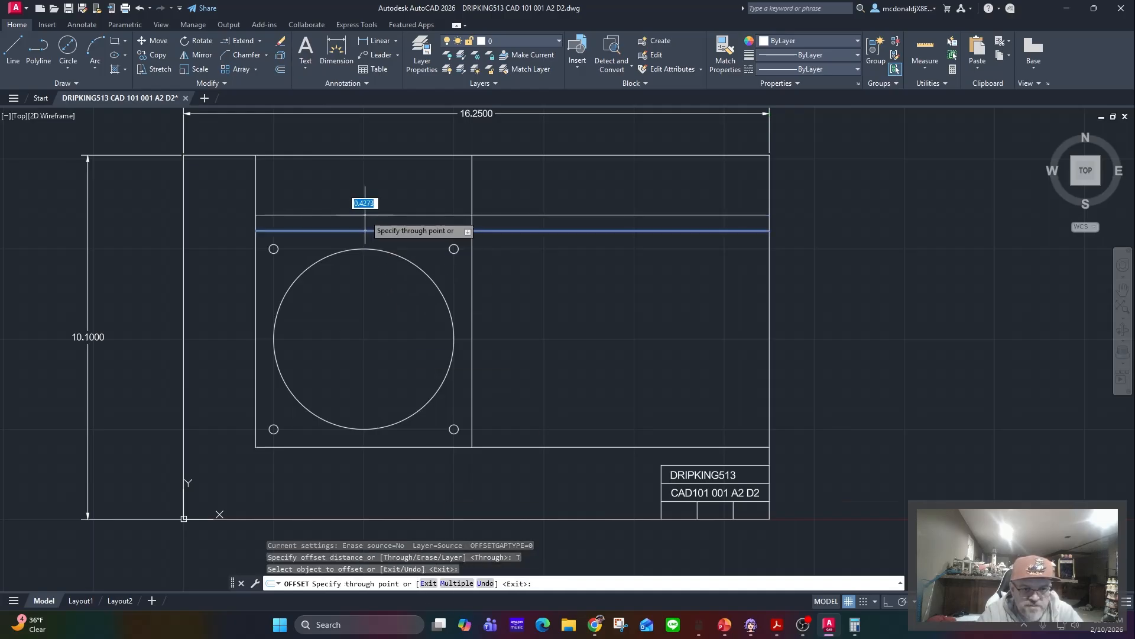
{"action": "type", "text": "1.2"}
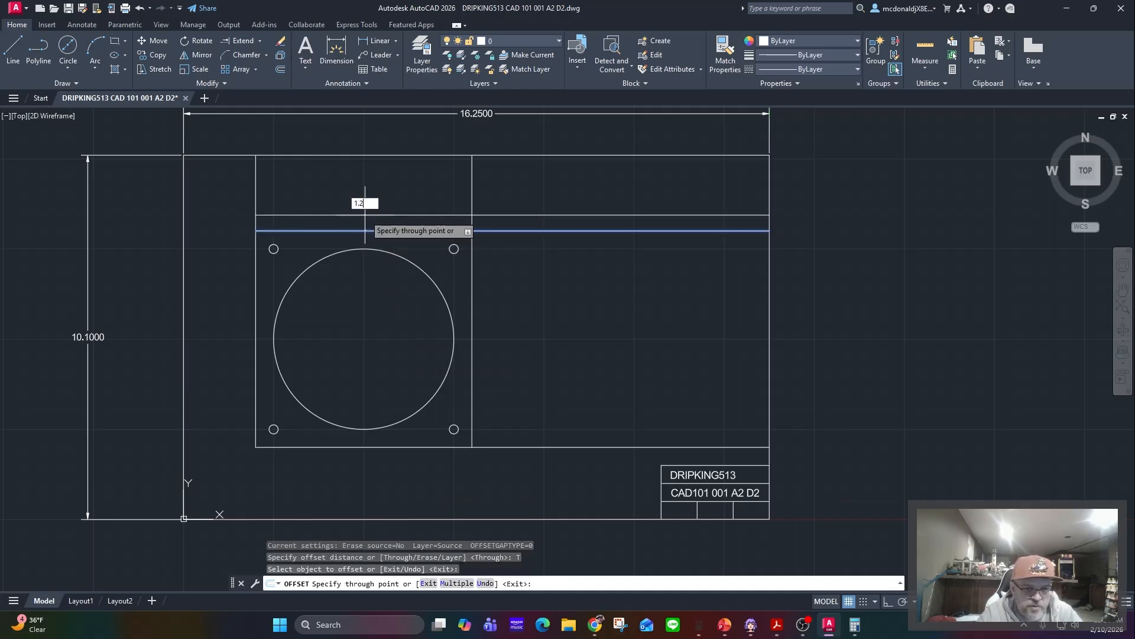
{"action": "type", "text": "5"}
{"action": "key", "text": "Return"}
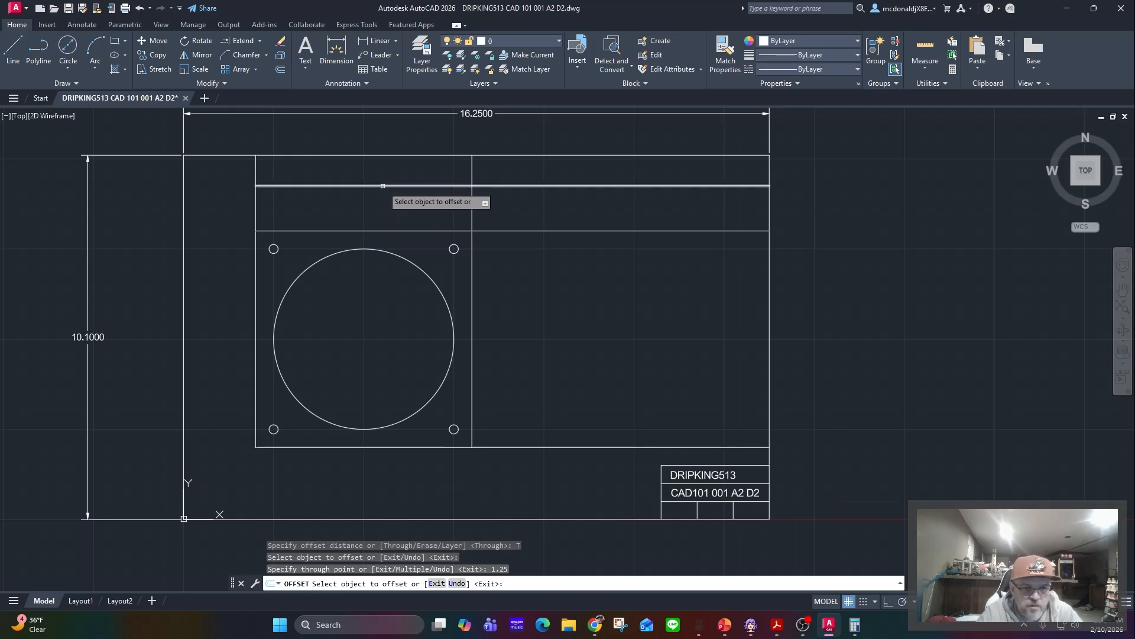
{"action": "left_click", "coordinate": [383, 186]}
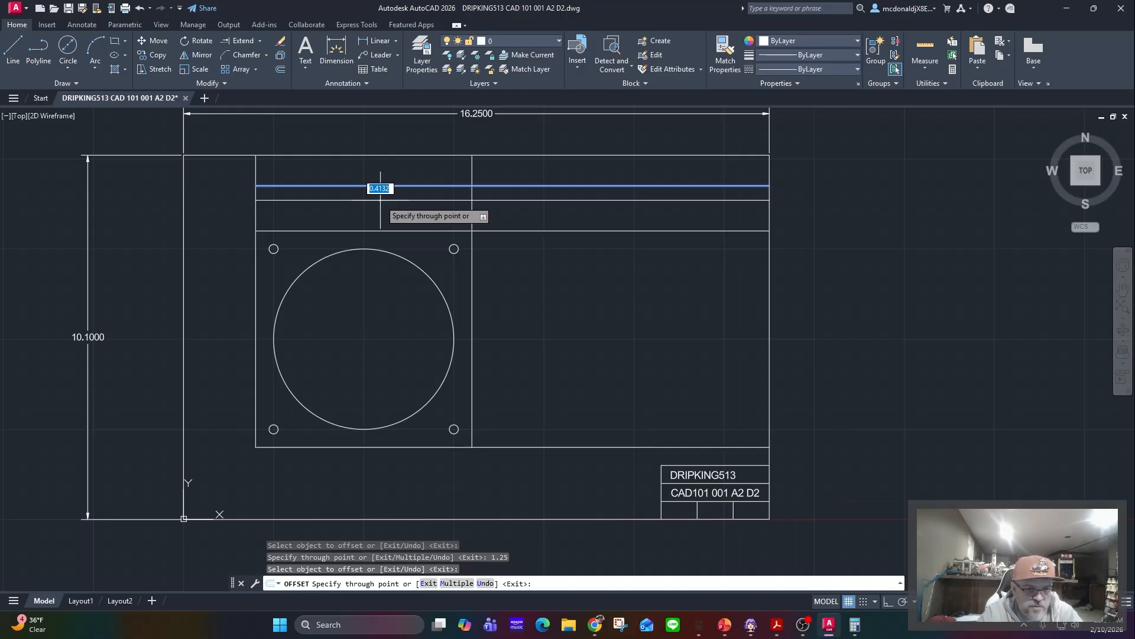
{"action": "key", "text": "Return"}
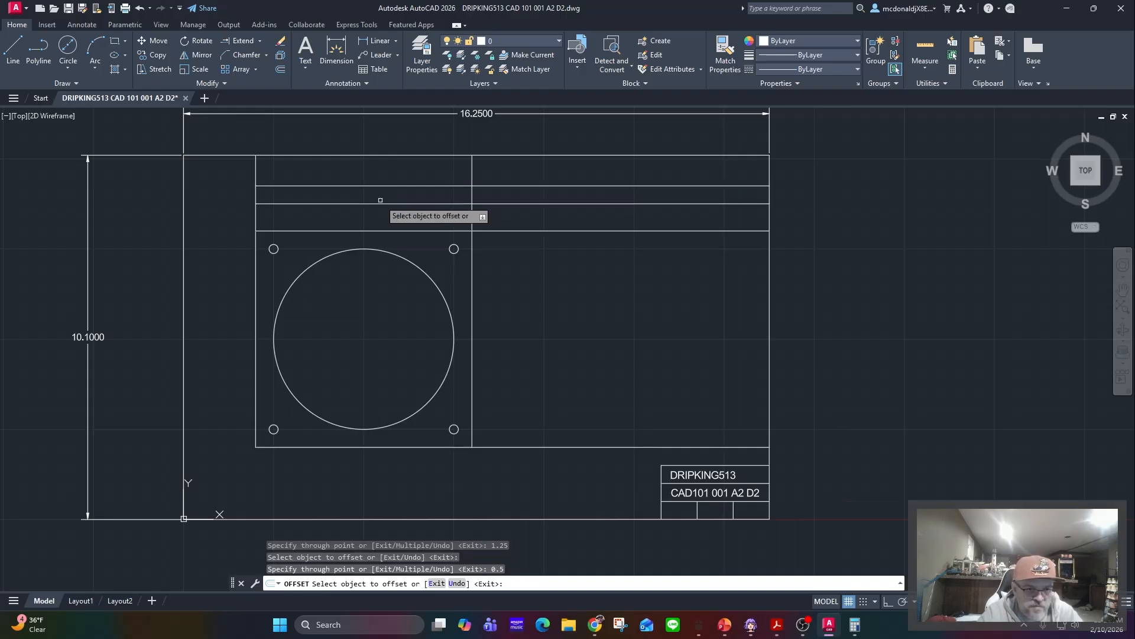
Offset the square's extended right edge 2.5 units to the right, and offset that new line 0.5 units farther right.
{"action": "left_click", "coordinate": [473, 371]}
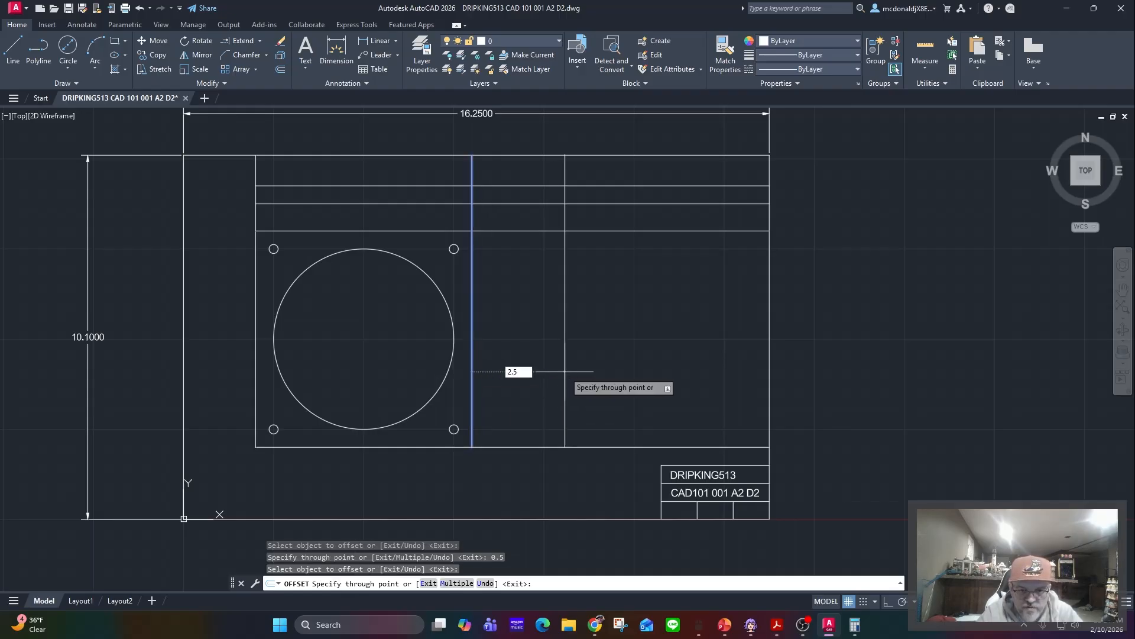
{"action": "key", "text": "Return"}
{"action": "left_click", "coordinate": [565, 371]}
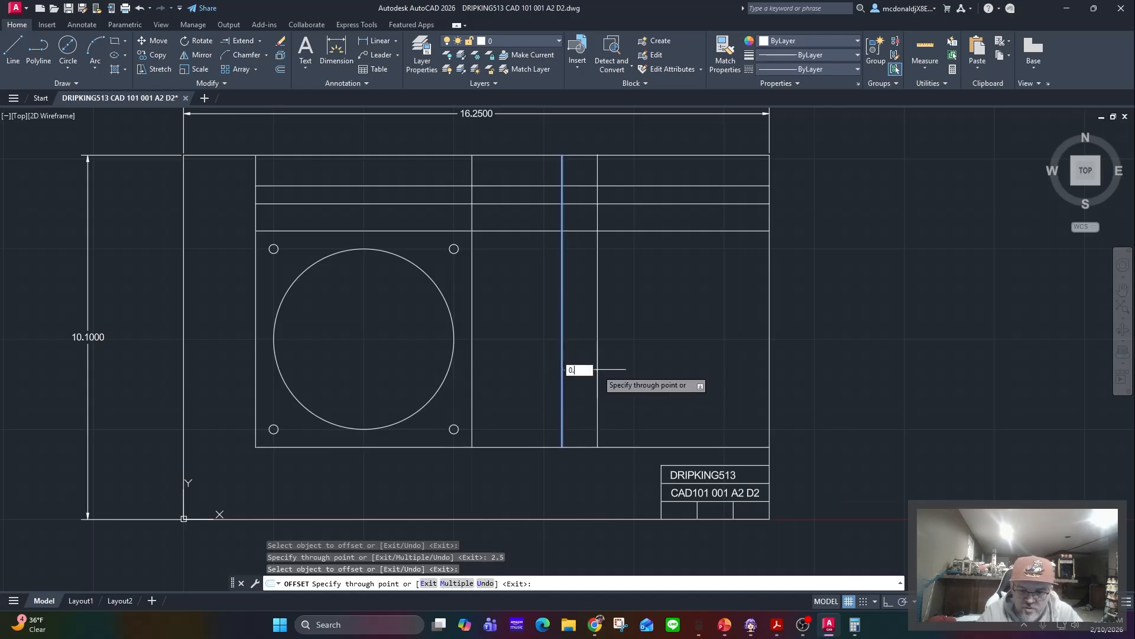
{"action": "type", "text": "0.5"}
{"action": "key", "text": "Return"}
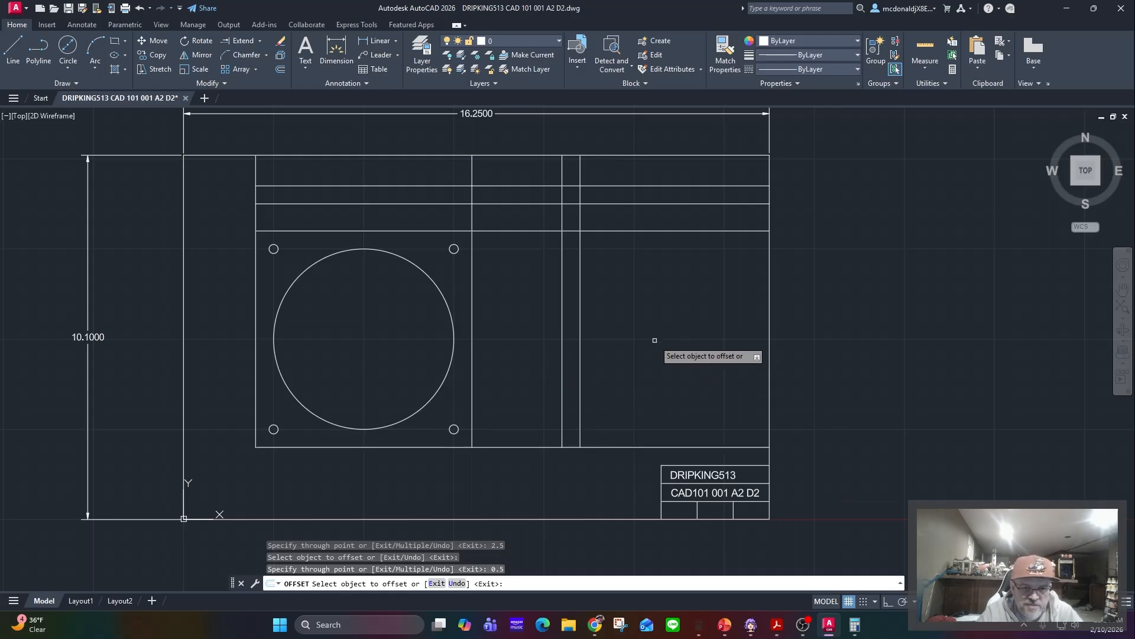
Trim the excess projection lines to leave a thin top-view rectangle above the square and a thin side-view rectangle to its right.
{"action": "left_click", "coordinate": [257, 41]}
{"action": "left_click", "coordinate": [240, 56]}
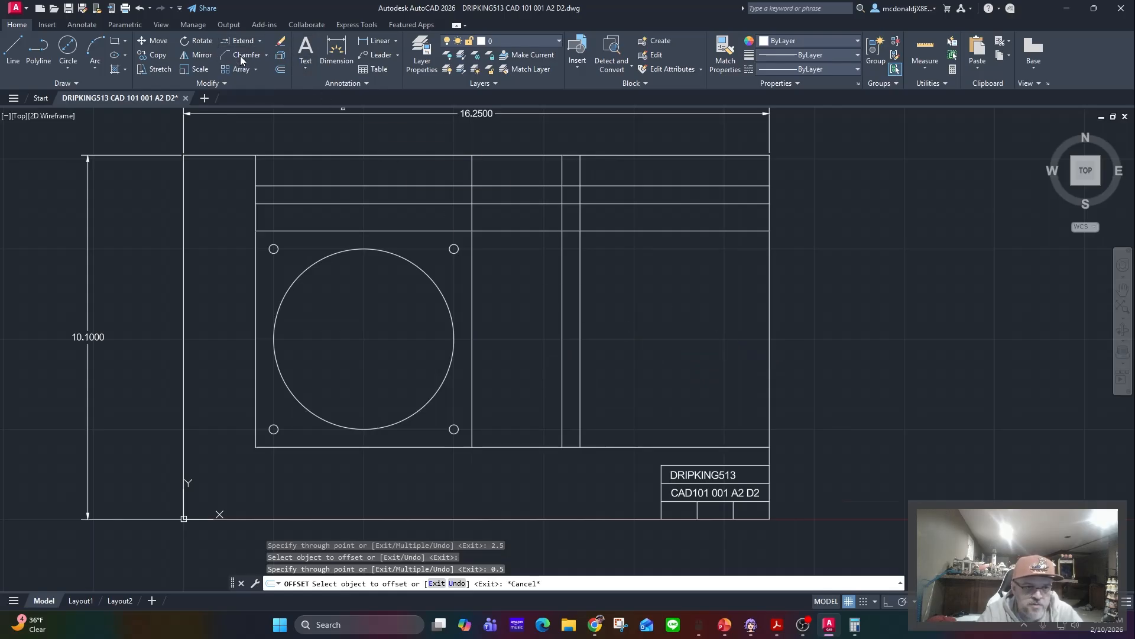
{"action": "left_click", "coordinate": [236, 219]}
{"action": "mouse_move", "coordinate": [282, 216]}
{"action": "left_mouse_down"}
{"action": "mouse_move", "coordinate": [464, 216]}
{"action": "mouse_move", "coordinate": [520, 240]}
{"action": "mouse_move", "coordinate": [518, 456]}
{"action": "mouse_move", "coordinate": [518, 188]}
{"action": "mouse_move", "coordinate": [556, 175]}
{"action": "mouse_move", "coordinate": [617, 201]}
{"action": "mouse_move", "coordinate": [638, 242]}
{"action": "mouse_move", "coordinate": [553, 207]}
{"action": "mouse_move", "coordinate": [592, 193]}
{"action": "mouse_move", "coordinate": [566, 191]}
{"action": "mouse_move", "coordinate": [573, 208]}
{"action": "mouse_move", "coordinate": [604, 199]}
{"action": "mouse_move", "coordinate": [574, 178]}
{"action": "left_mouse_up"}
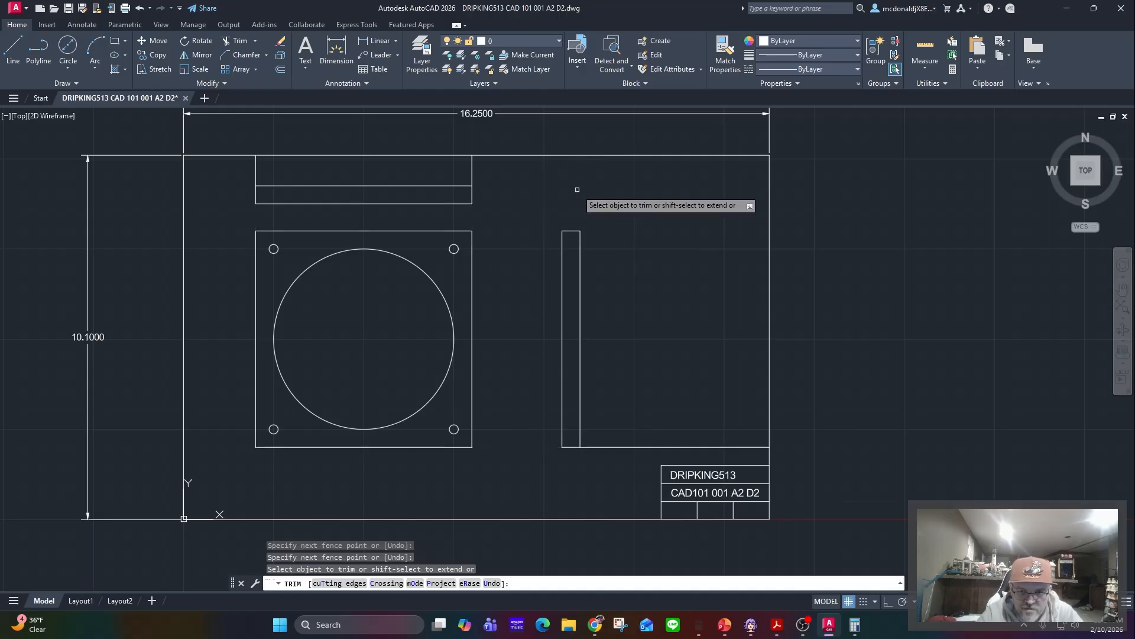
{"action": "left_click_drag", "start_coordinate": [610, 476], "coordinate": [618, 411]}
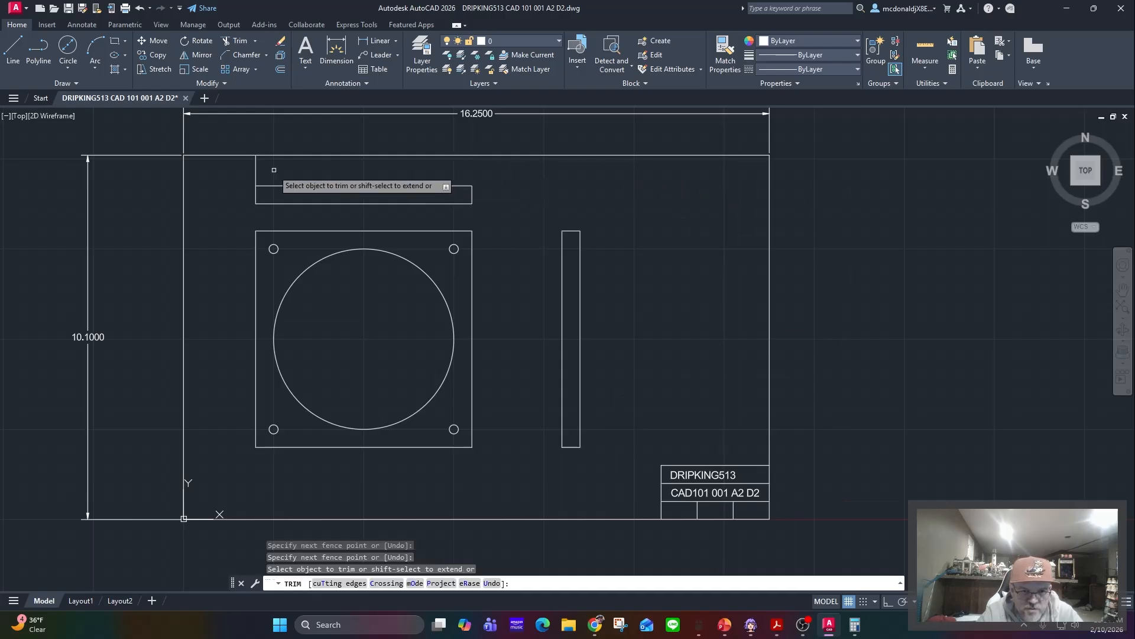
{"action": "left_click_drag", "start_coordinate": [263, 169], "coordinate": [225, 172]}
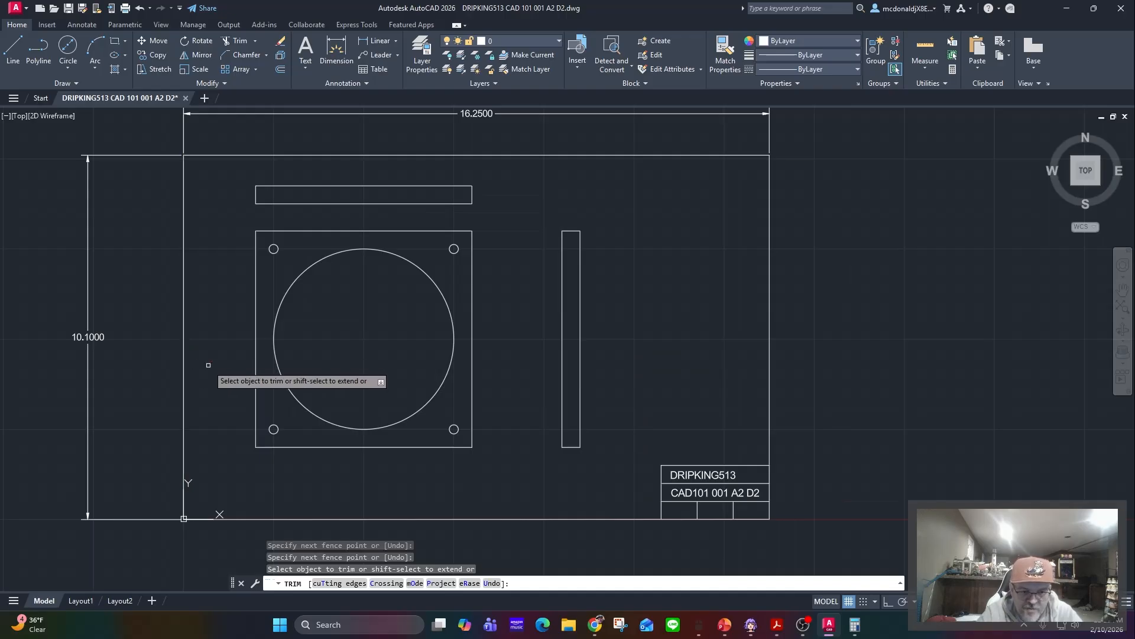
{"action": "key", "text": "Escape"}
{"action": "key", "text": "Escape"}
{"action": "key", "text": "Escape"}
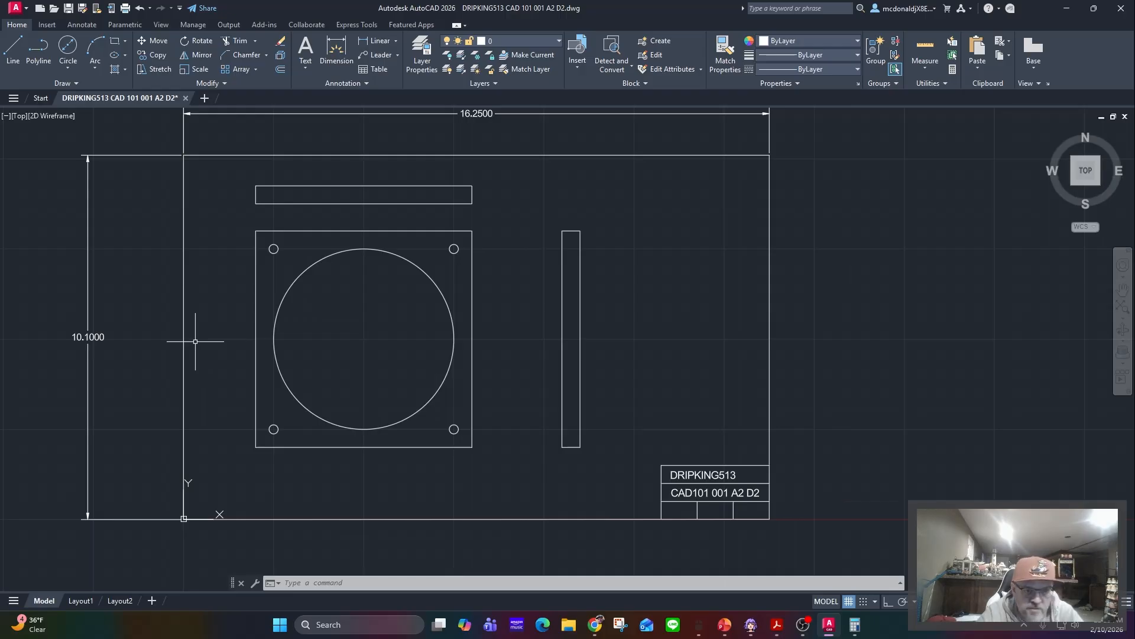
Start an offset with the Through option on the left edge of the top-view rectangle.
{"action": "left_click", "coordinate": [12, 52]}
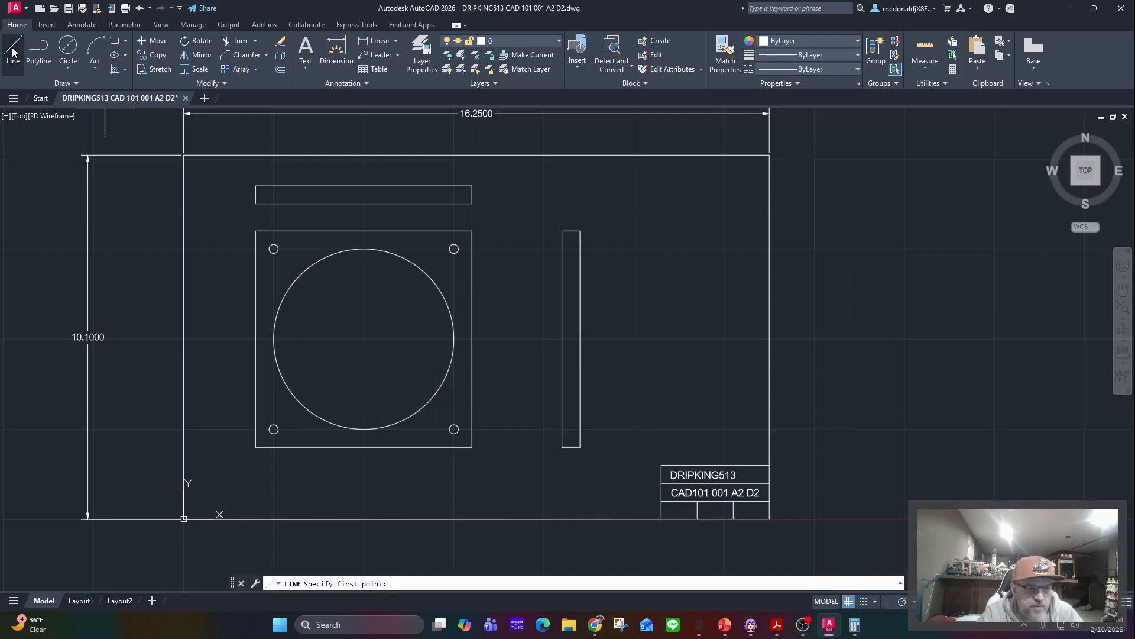
{"action": "left_click", "coordinate": [282, 69]}
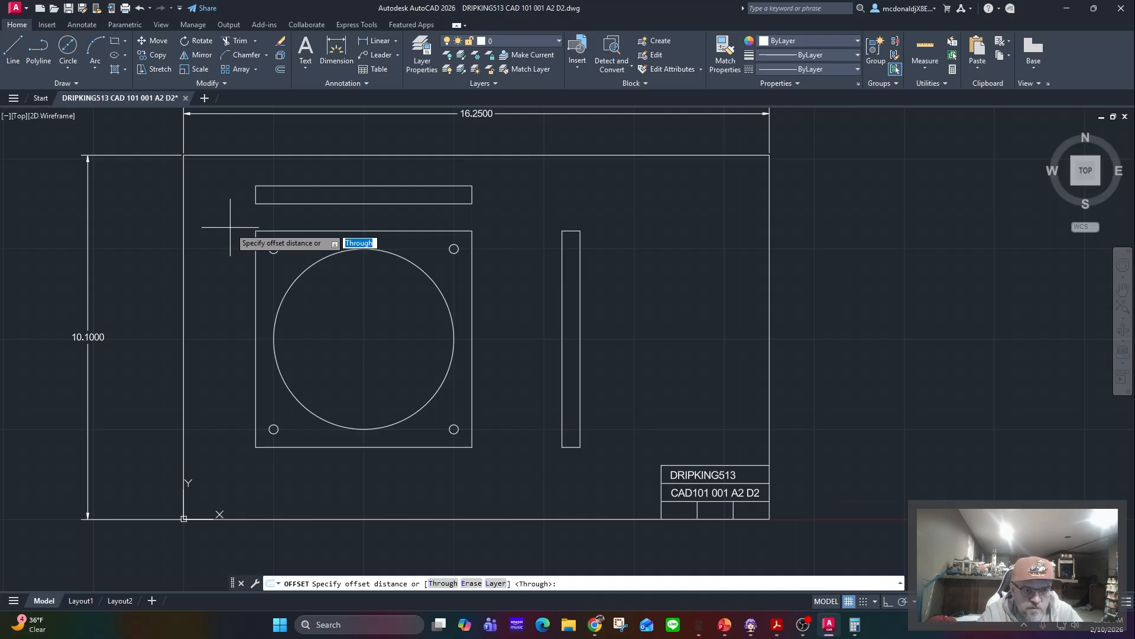
{"action": "scroll", "coordinate": [296, 211], "scroll_direction": "up", "scroll_amount": 2}
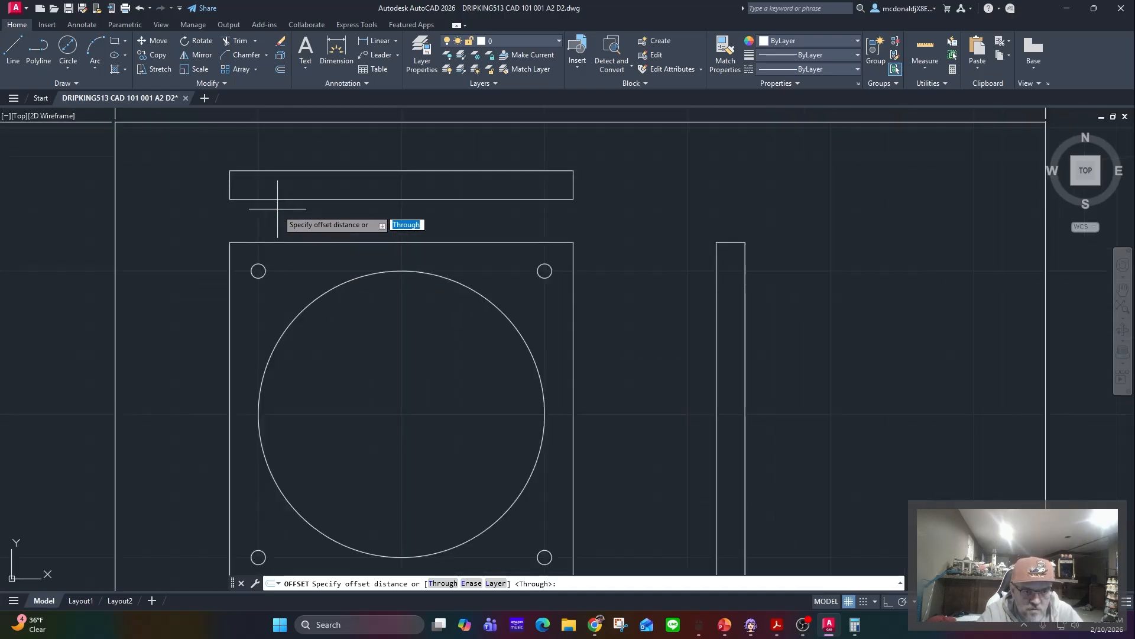
{"action": "scroll", "coordinate": [325, 221], "scroll_direction": "up", "scroll_amount": 2}
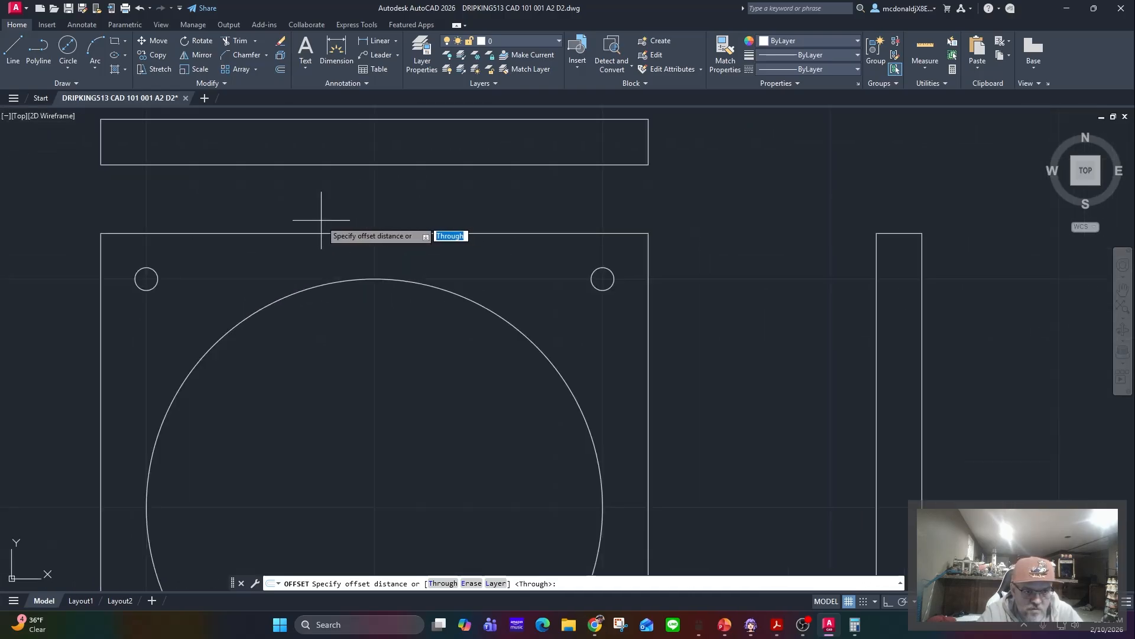
{"action": "scroll", "coordinate": [322, 219], "scroll_direction": "down", "scroll_amount": 4}
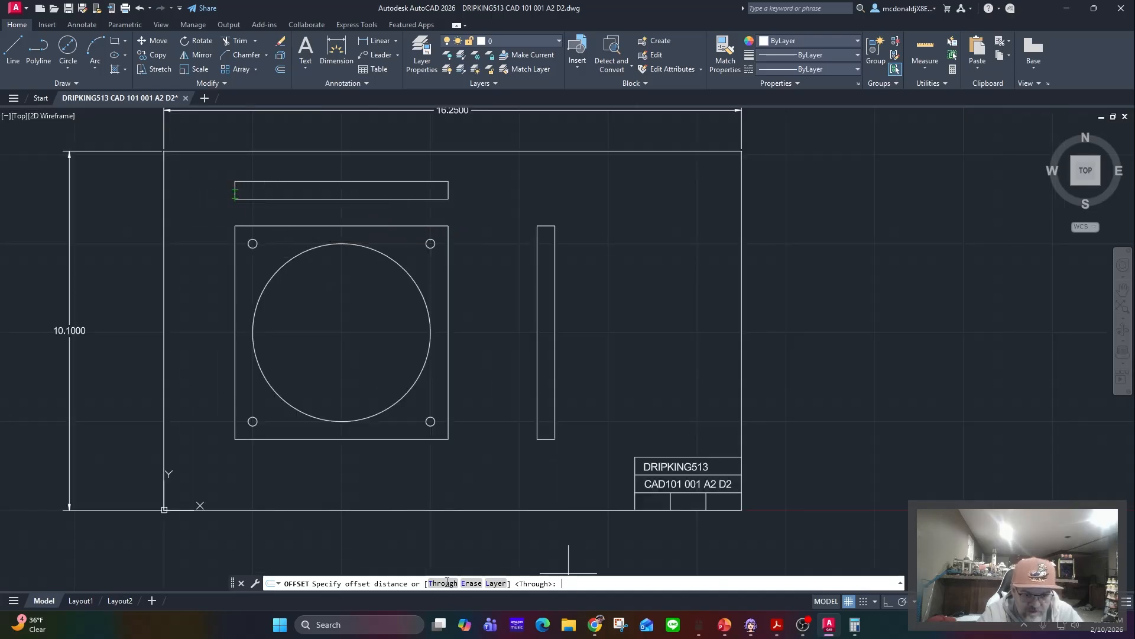
{"action": "left_click", "coordinate": [443, 583]}
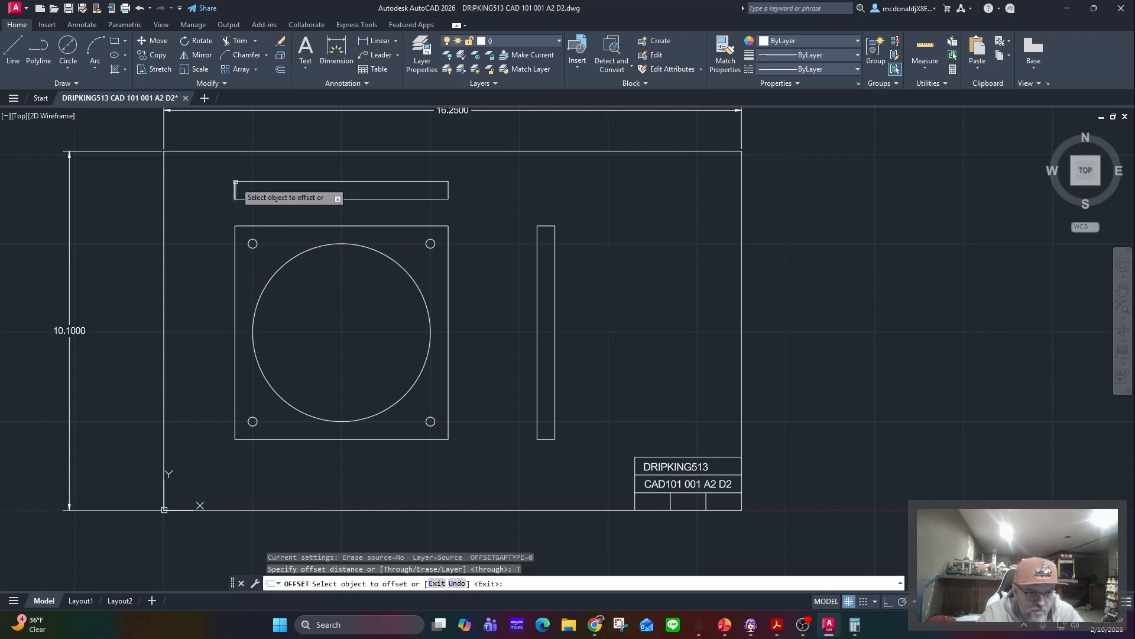
{"action": "left_click", "coordinate": [235, 189]}
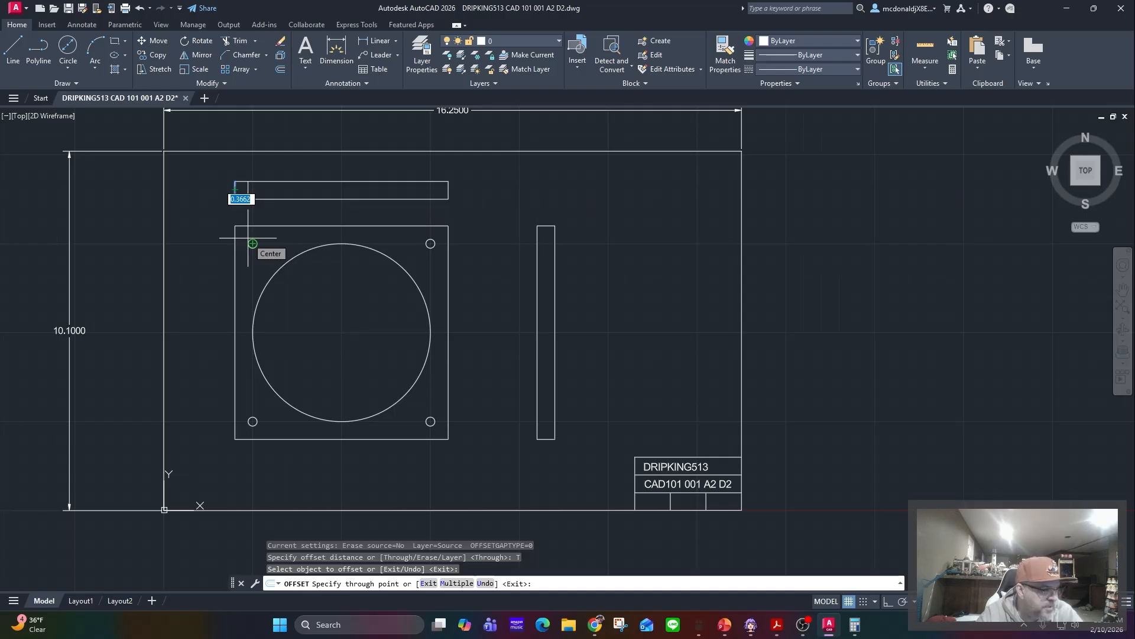
Switch to Calculator and subtract the hole radius 0.125 from the 0.5 hole-centre distance.
{"action": "left_click", "coordinate": [857, 625]}
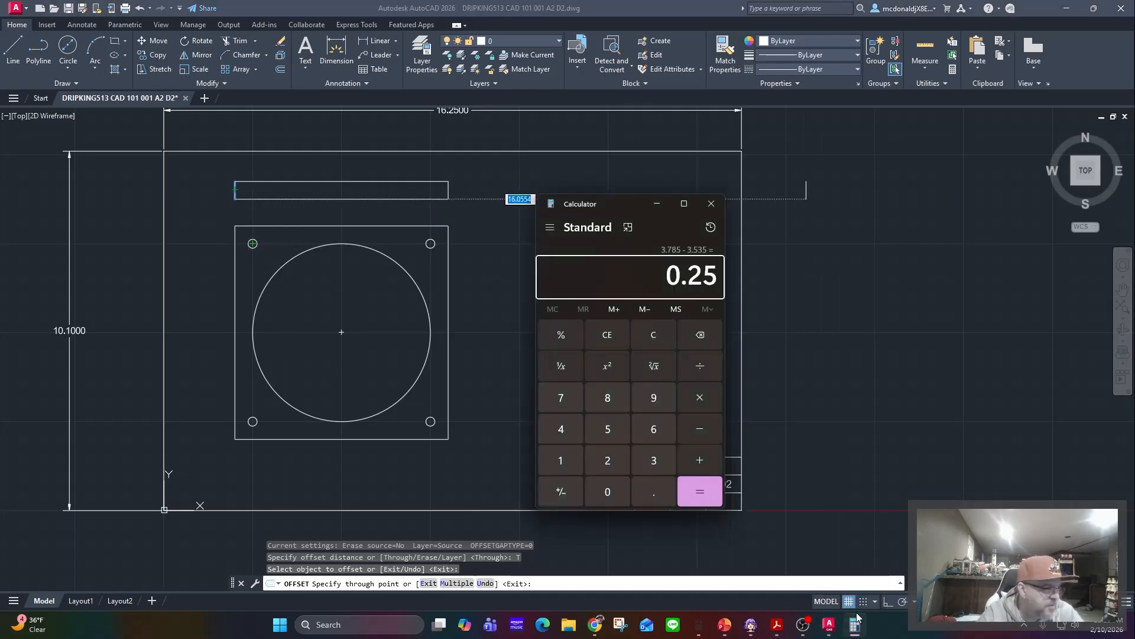
{"action": "key", "text": "0"}
{"action": "key", "text": "period"}
{"action": "key", "text": "5"}
{"action": "key", "text": "minus"}
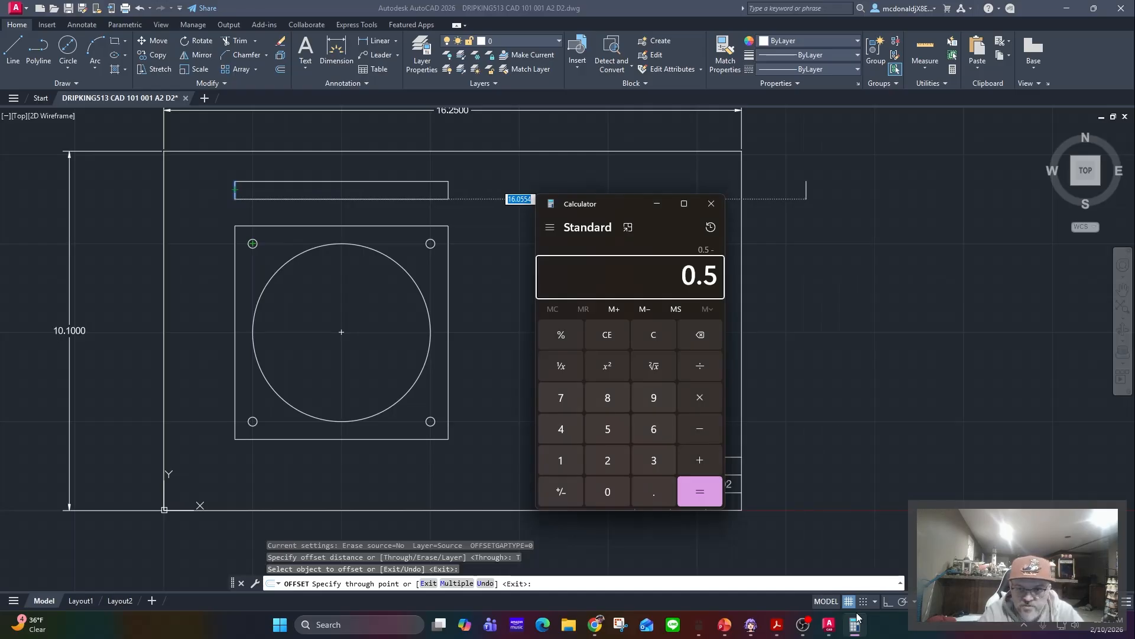
{"action": "key", "text": "1"}
{"action": "key", "text": "2"}
{"action": "key", "text": "BackSpace"}
{"action": "key", "text": "BackSpace"}
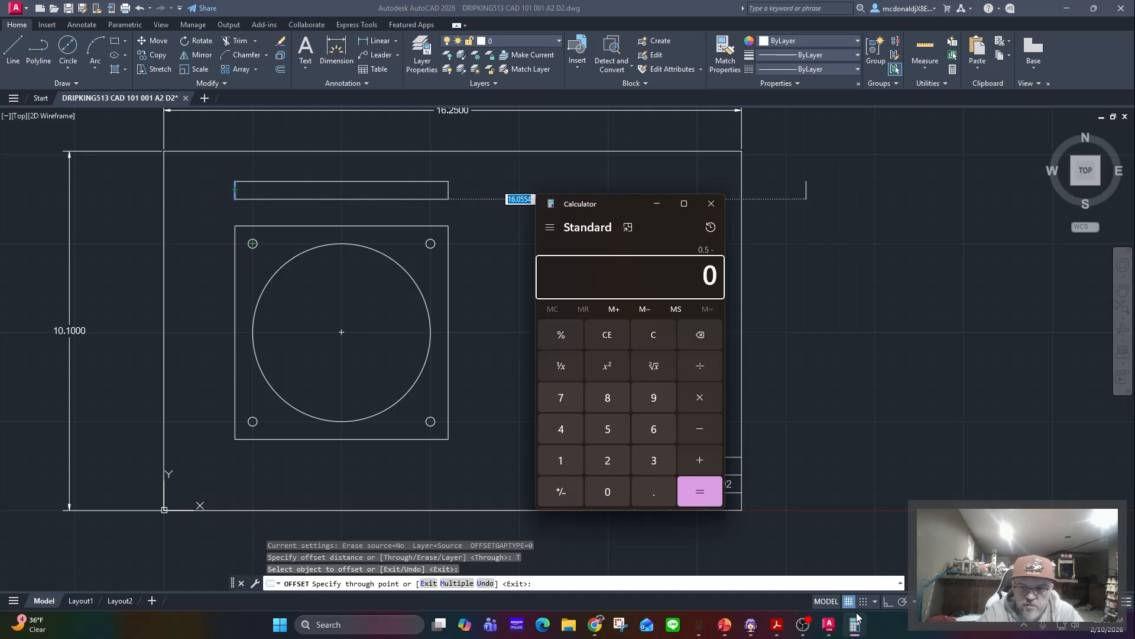
{"action": "key", "text": "period"}
{"action": "key", "text": "1"}
{"action": "key", "text": "2"}
{"action": "key", "text": "5"}
{"action": "key", "text": "Return"}
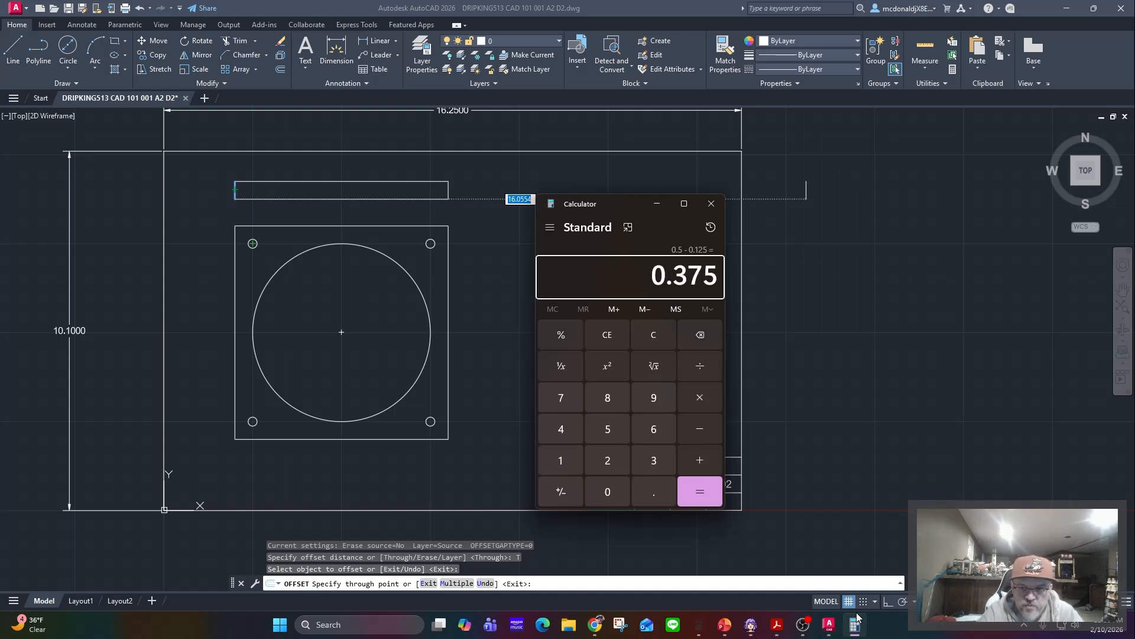
Return to AutoCAD and offset the top-view rectangle's left edge 0.375 to the right.
{"action": "left_click", "coordinate": [247, 190]}
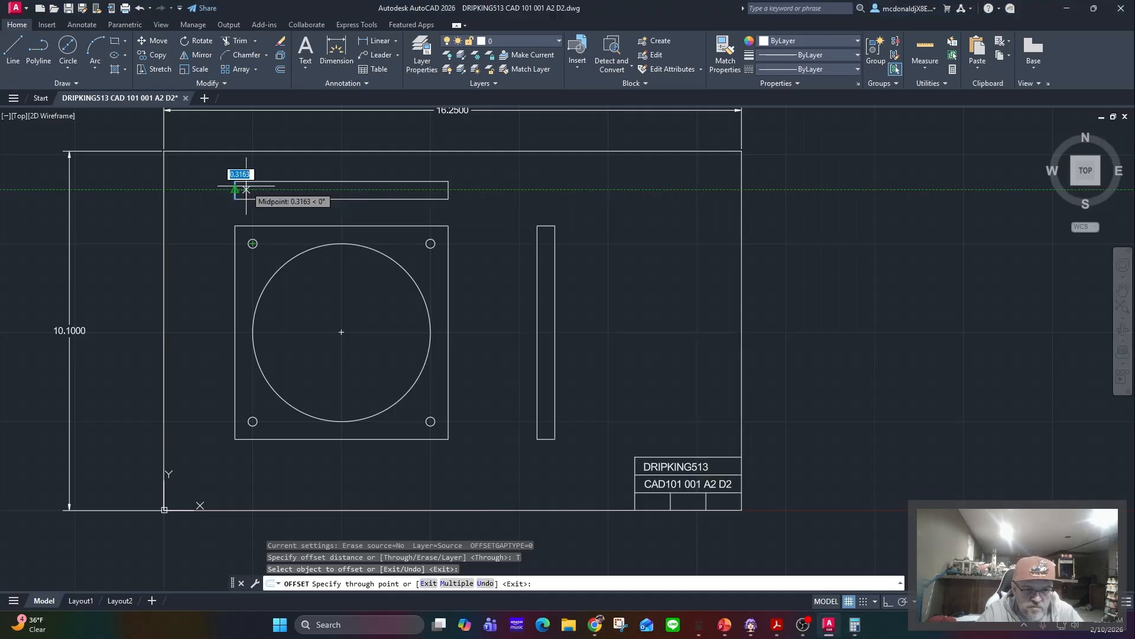
{"action": "type", "text": "3."}
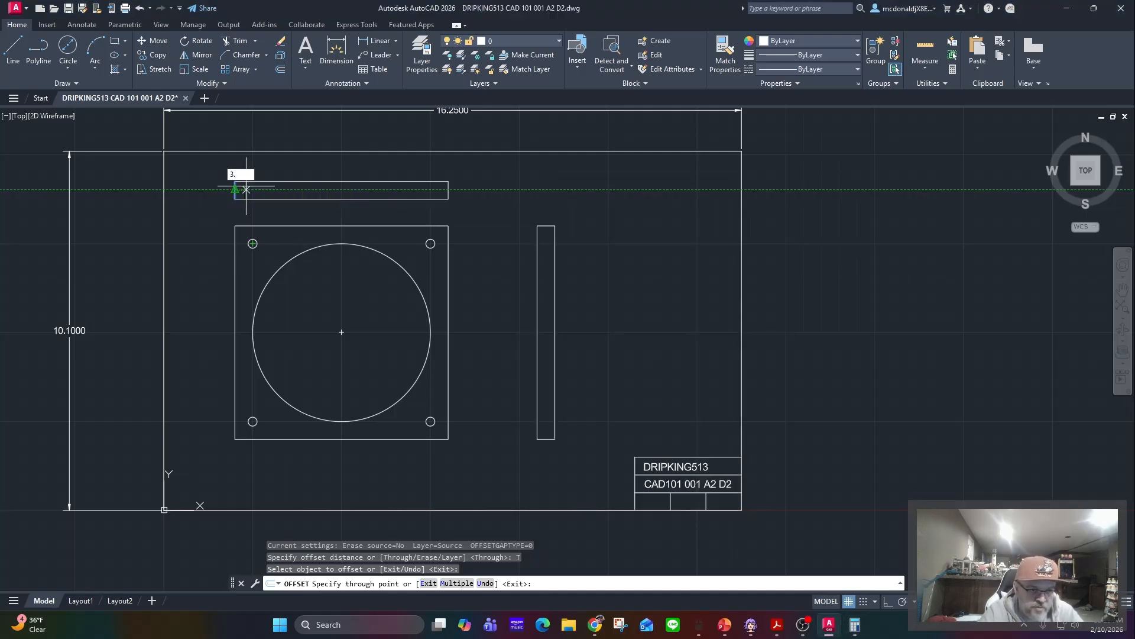
{"action": "key", "text": "BackSpace"}
{"action": "key", "text": "BackSpace"}
{"action": "type", "text": ".375"}
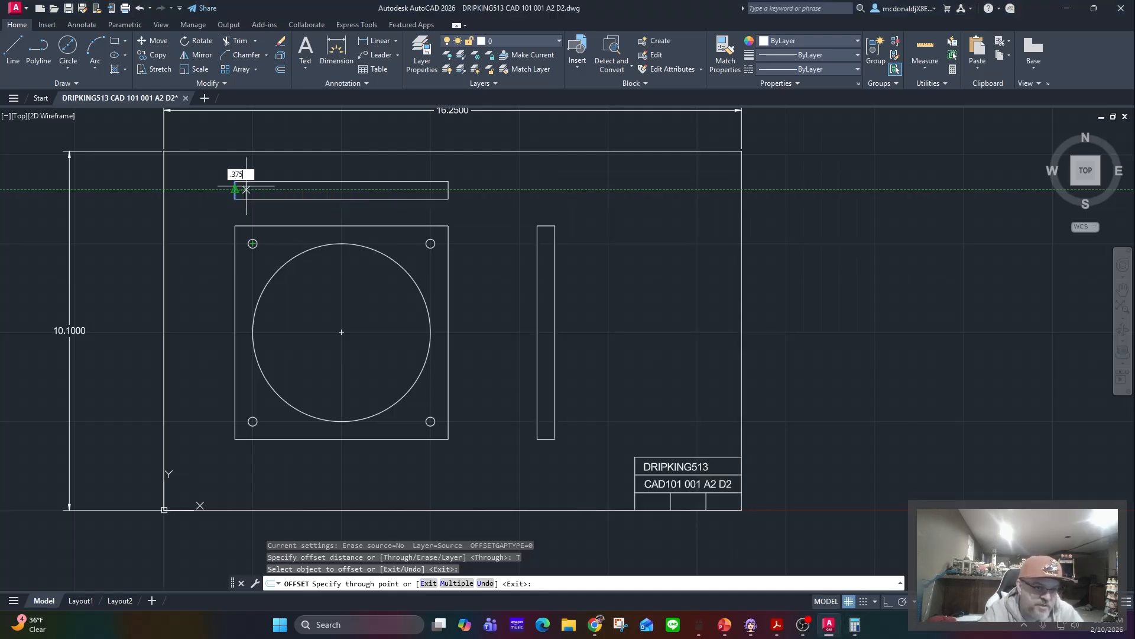
{"action": "key", "text": "Return"}
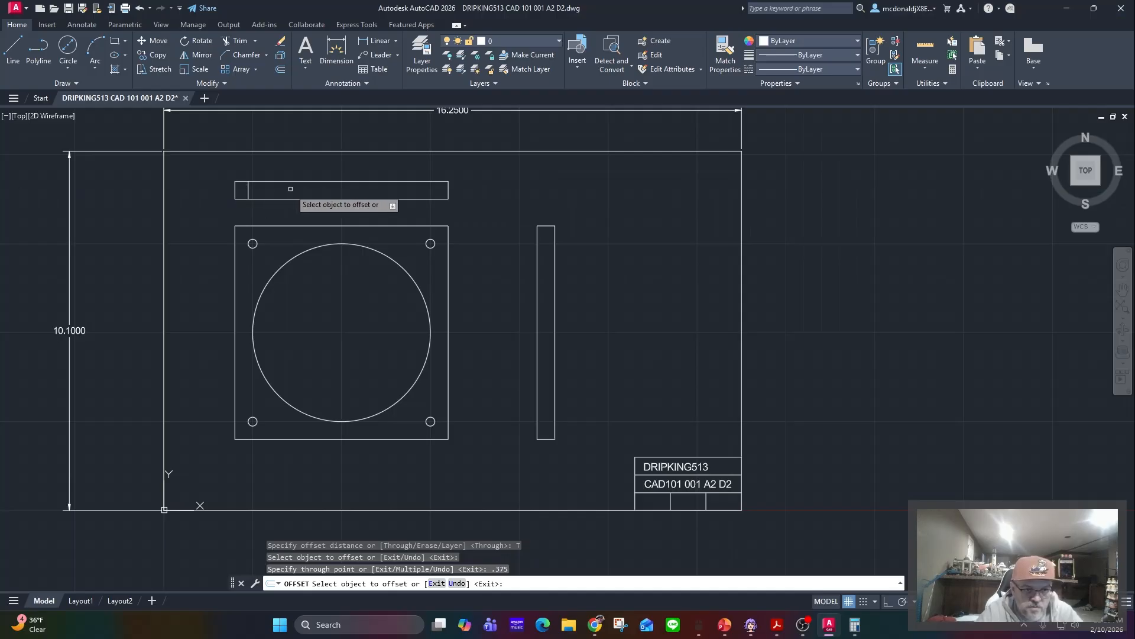
Offset the new vertical line near the top view's left end 0.25 farther right with the Through option.
{"action": "left_click", "coordinate": [280, 69]}
{"action": "type", "text": "t"}
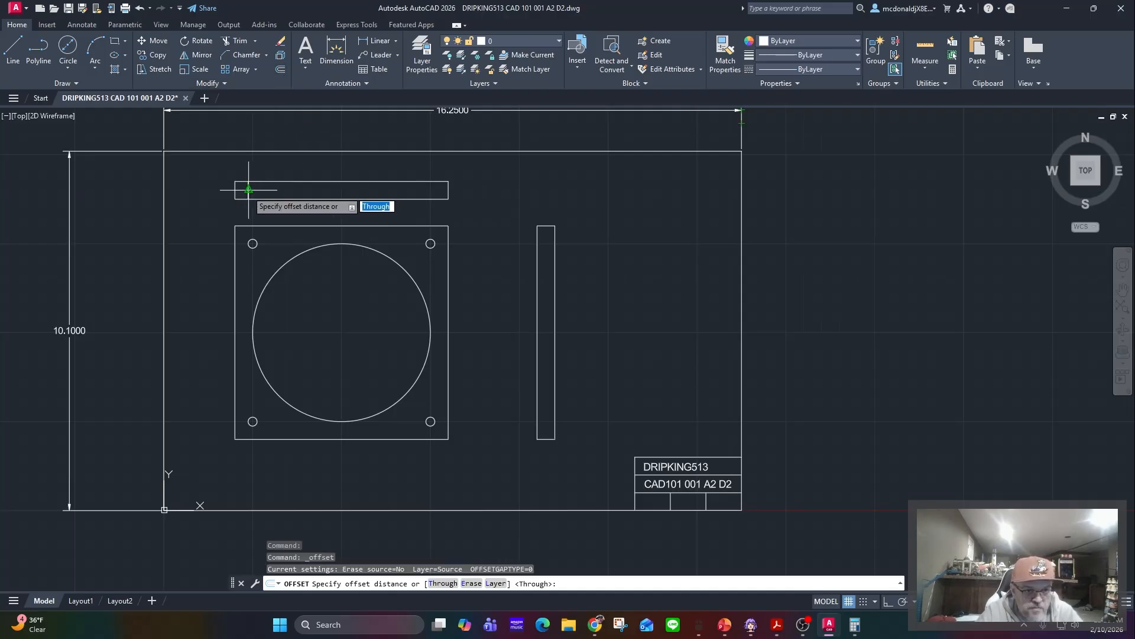
{"action": "key", "text": "Return"}
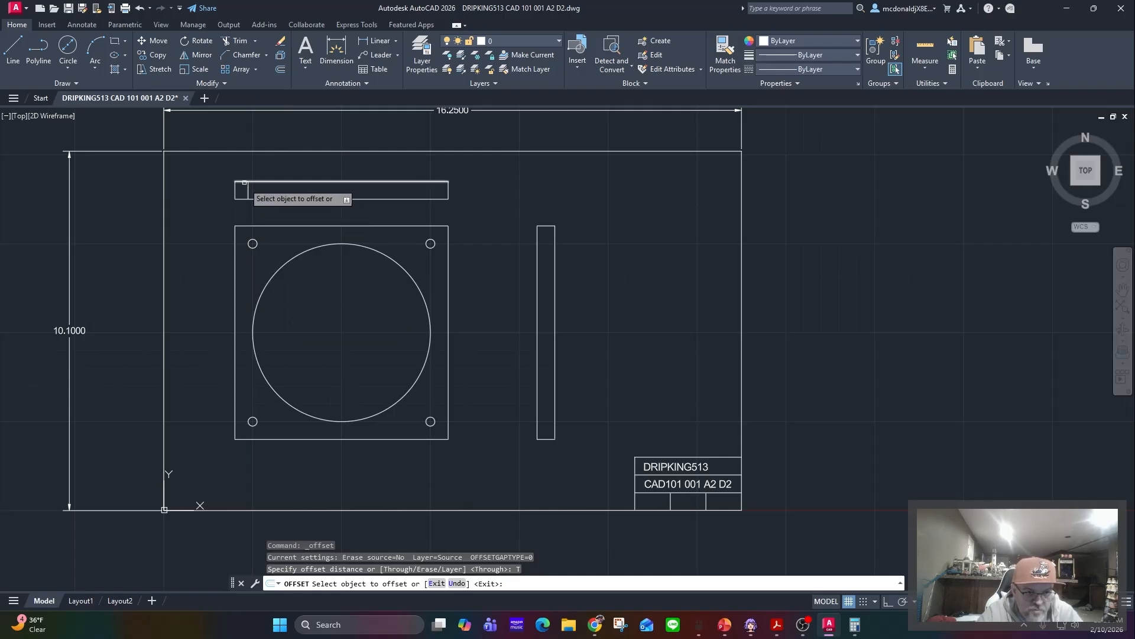
{"action": "left_click", "coordinate": [248, 193]}
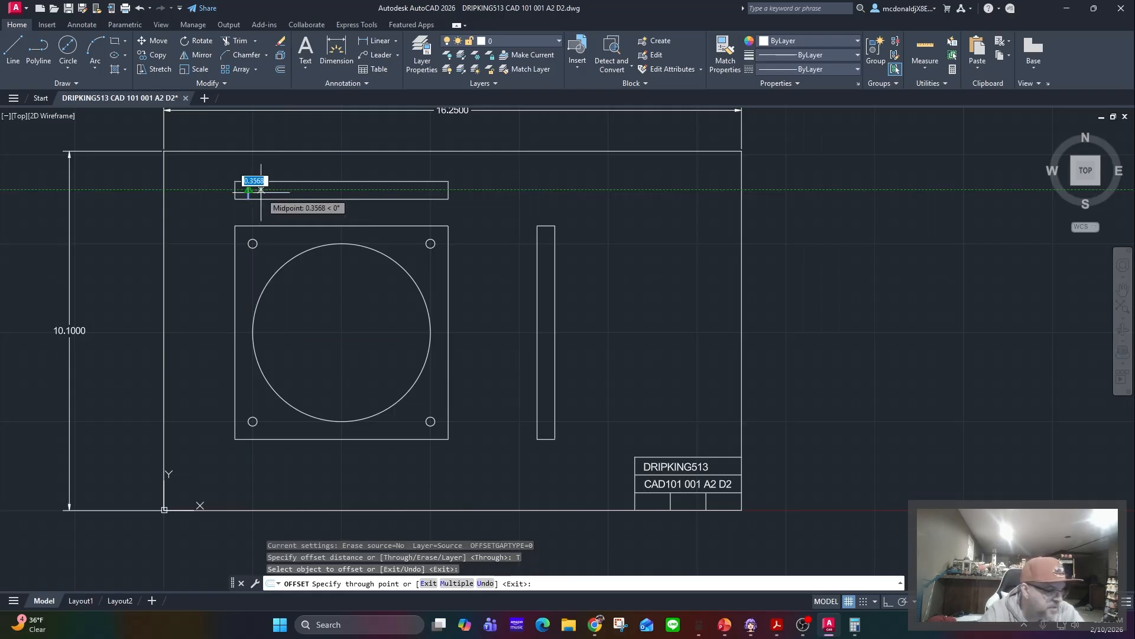
{"action": "type", "text": "0.2"}
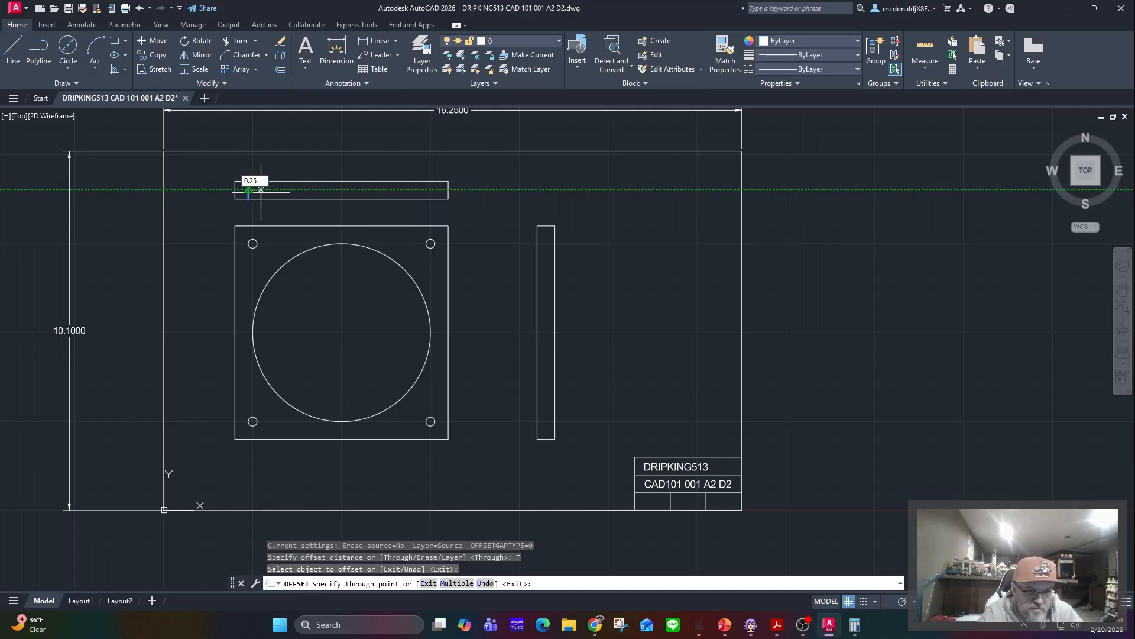
{"action": "type", "text": "5"}
{"action": "key", "text": "Return"}
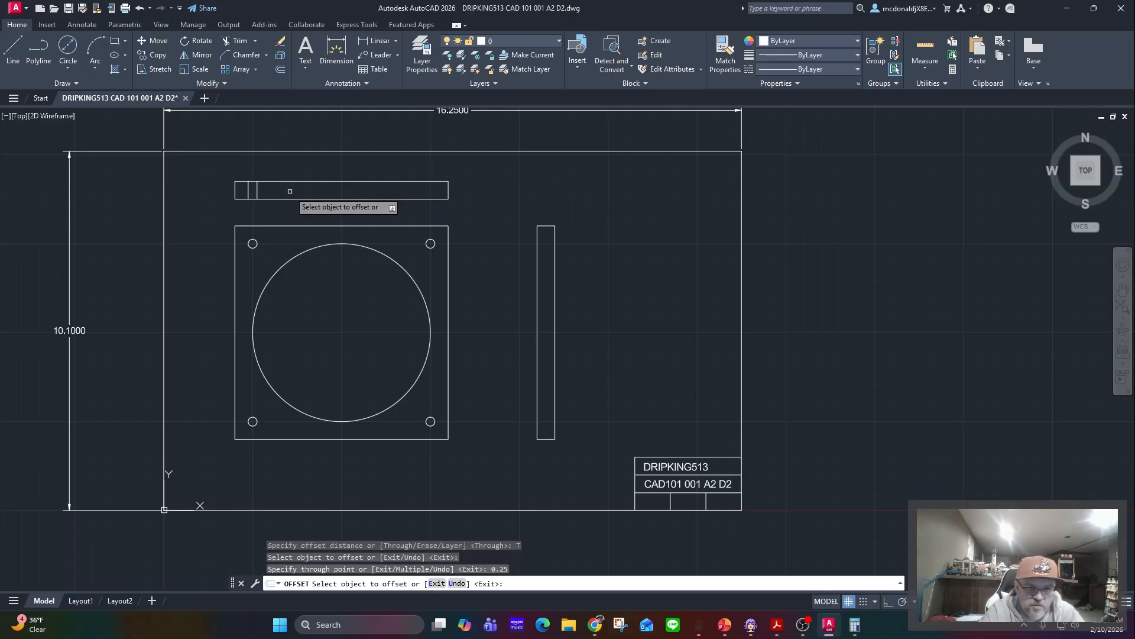
Offset the top-view rectangle's right edge 0.375 to the left, and offset that new line 0.25 farther left.
{"action": "left_click", "coordinate": [448, 193]}
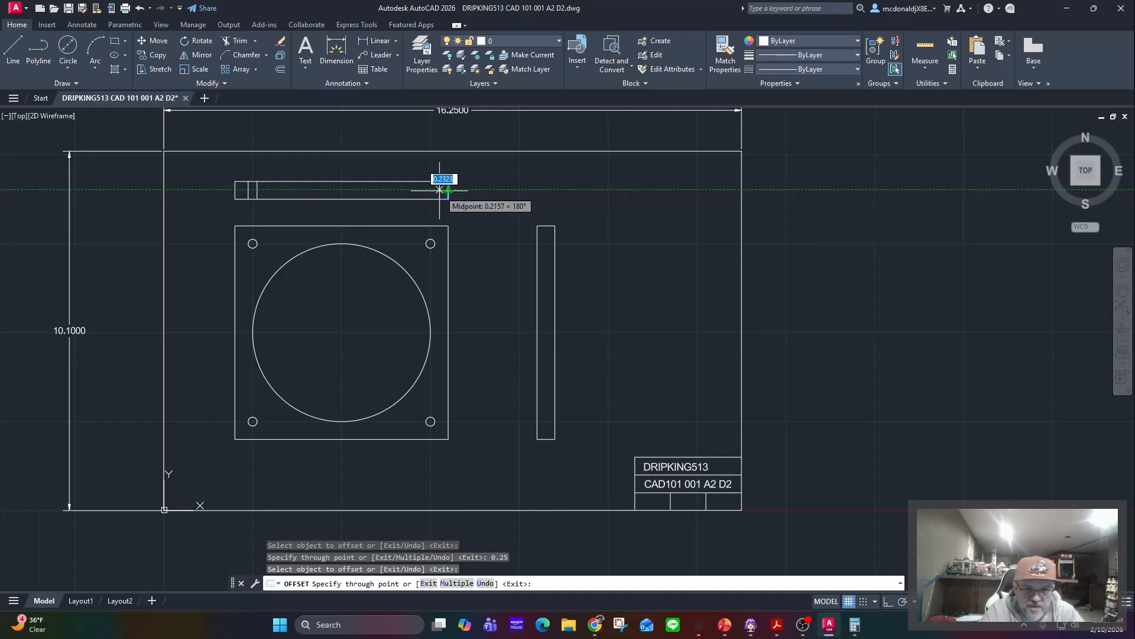
{"action": "type", "text": "0"}
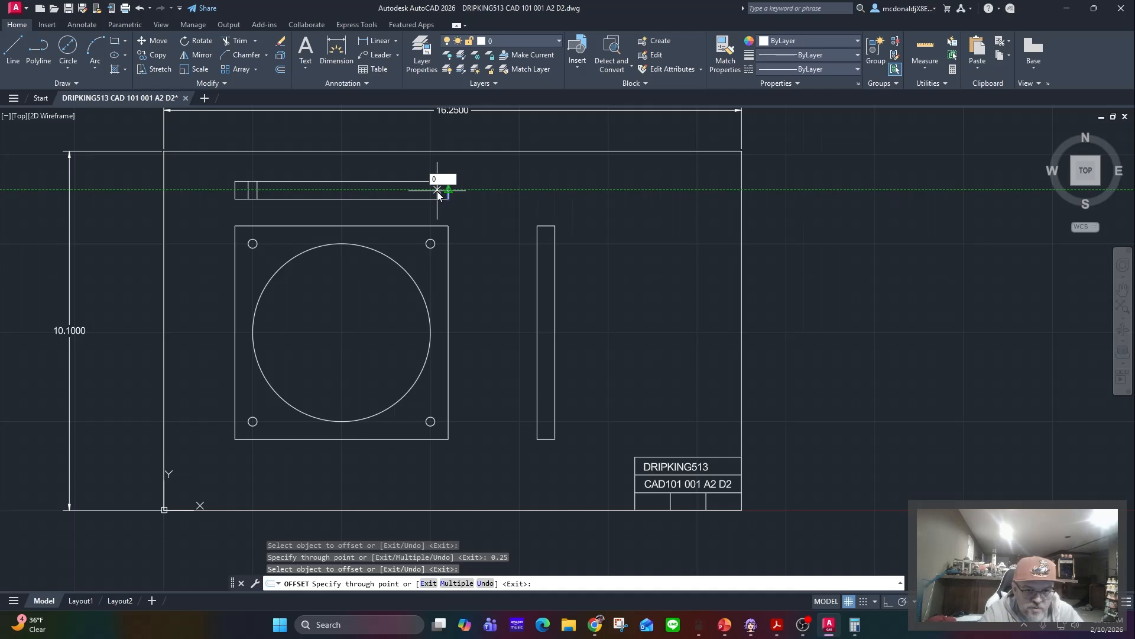
{"action": "type", "text": "."}
{"action": "type", "text": "375"}
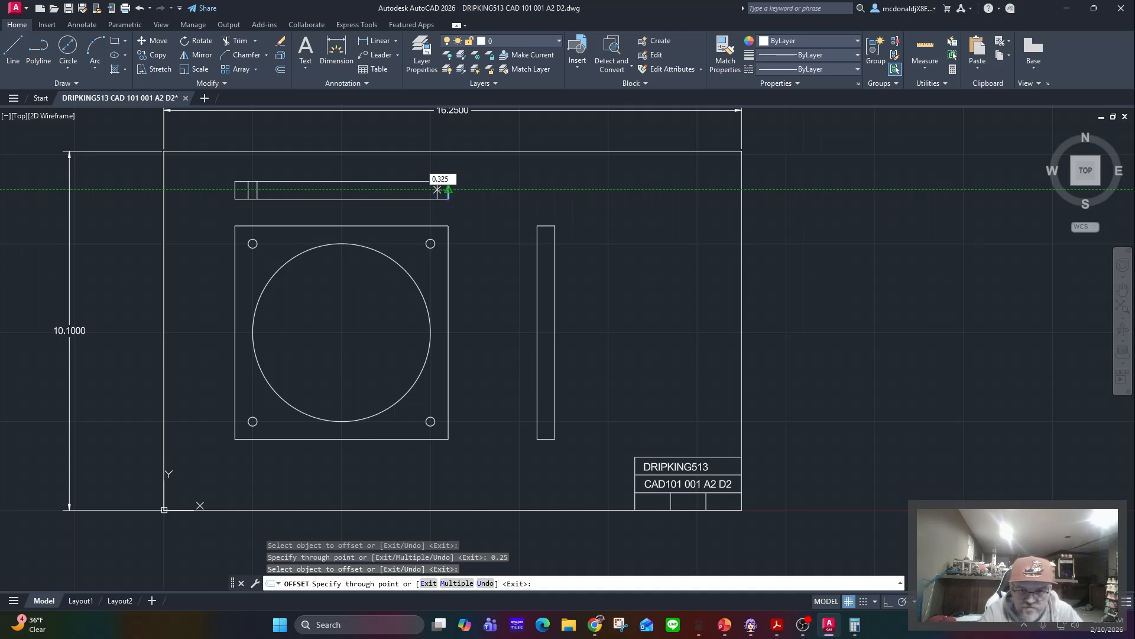
{"action": "key", "text": "super+Tab"}
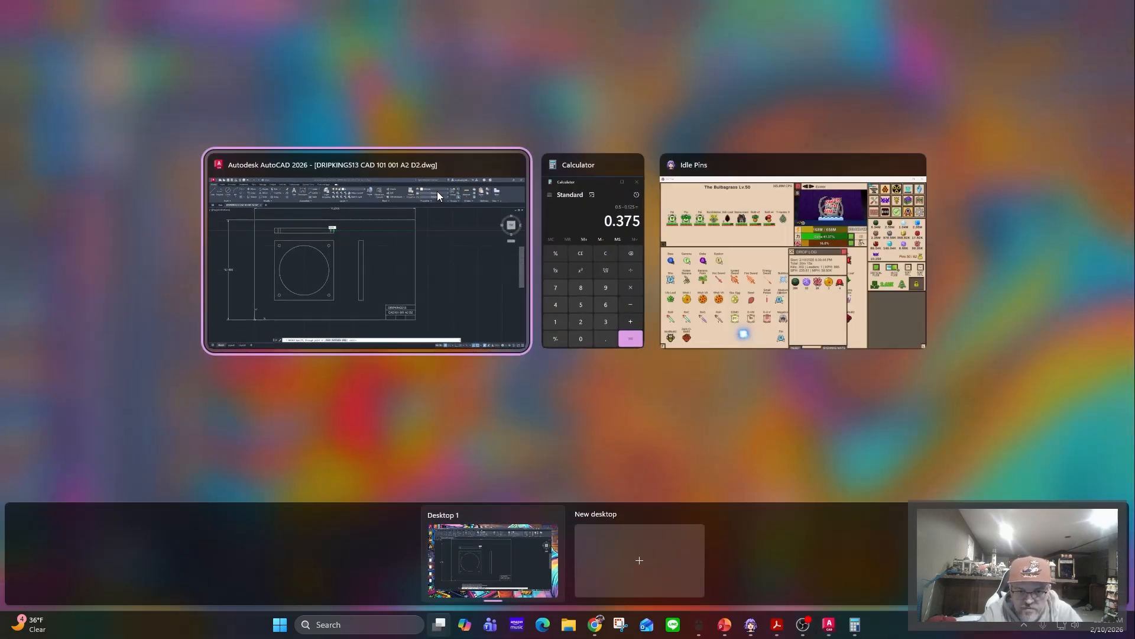
{"action": "left_click", "coordinate": [438, 190]}
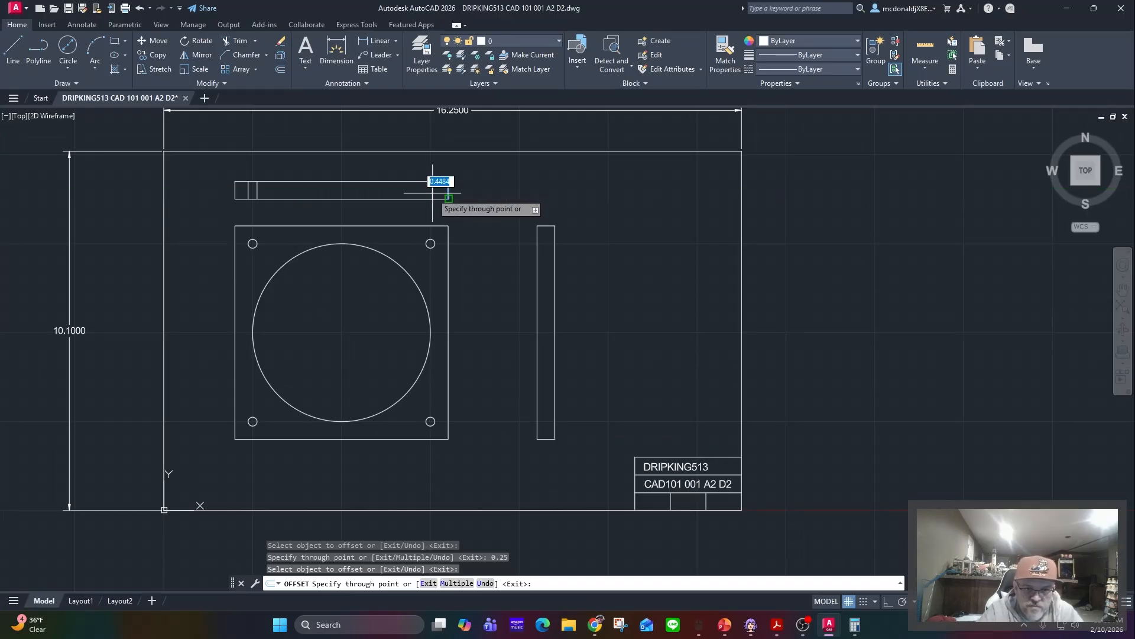
{"action": "type", "text": "0.375"}
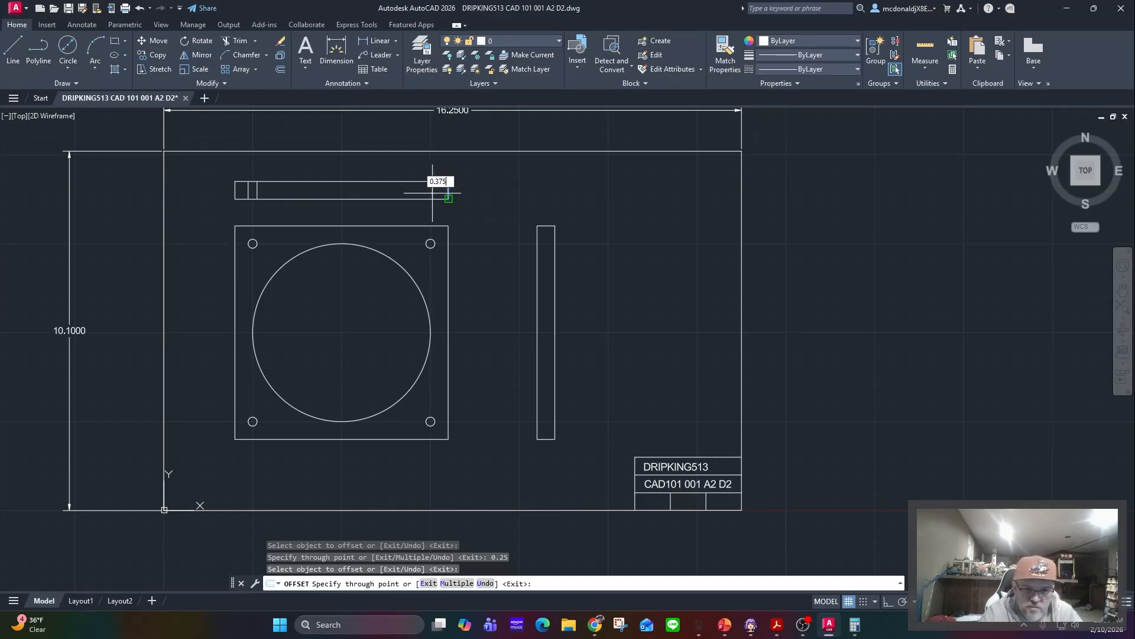
{"action": "key", "text": "Return"}
{"action": "left_click", "coordinate": [433, 192]}
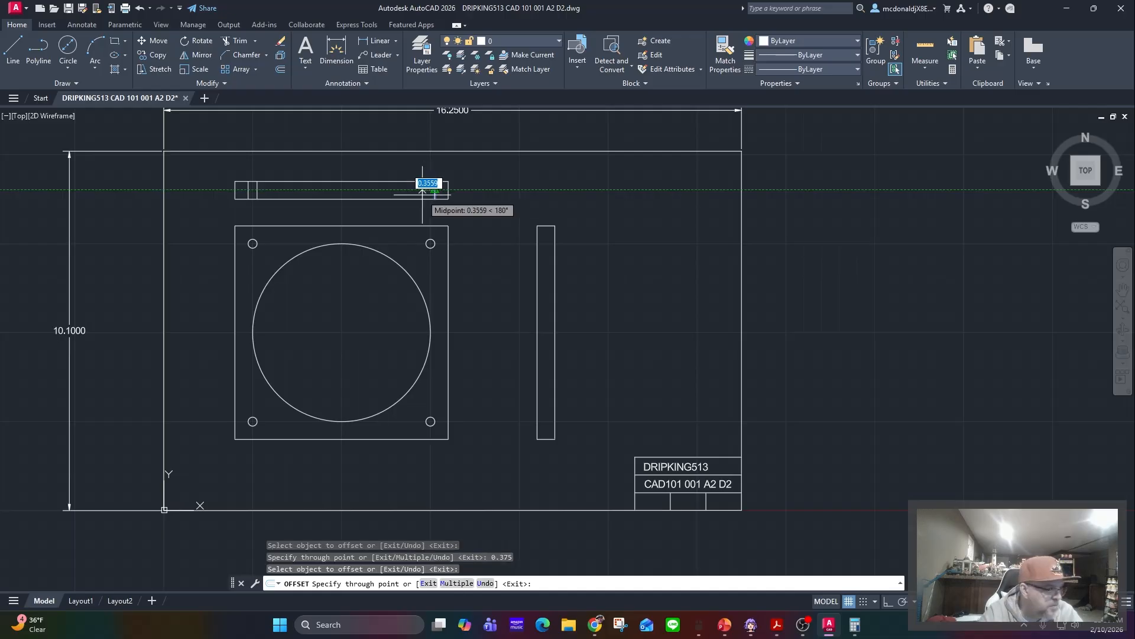
{"action": "type", "text": "0.25"}
{"action": "key", "text": "Return"}
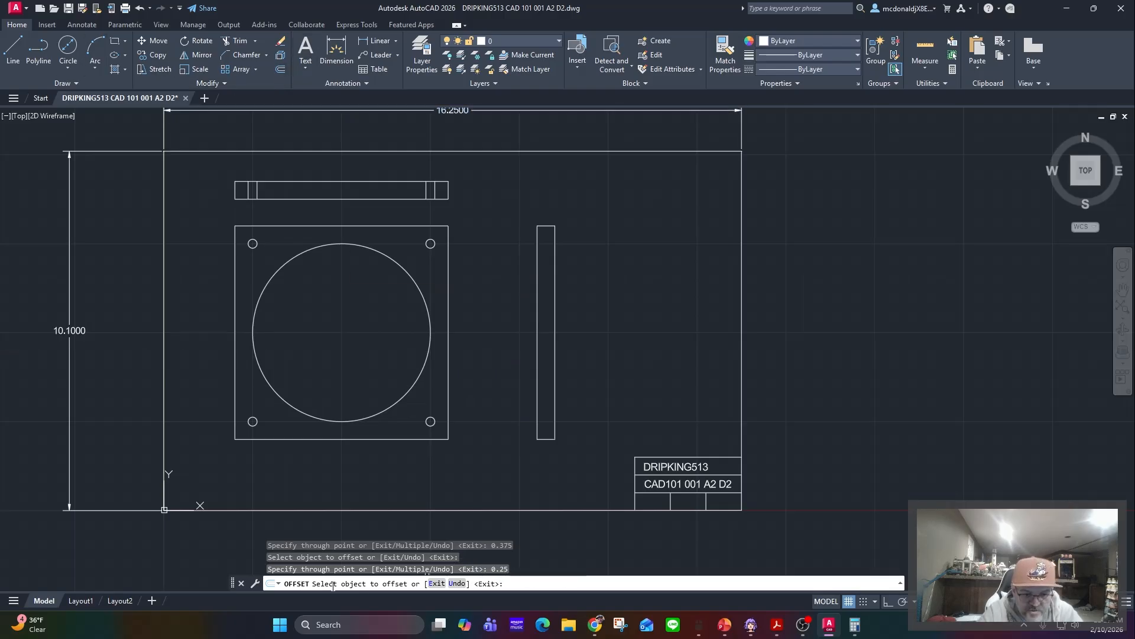
Check the DWG 2 front view in CAD 101 001 A2.pdf, and offset the top-view rectangle's left and right edges 0.5 inward.
{"action": "left_click", "coordinate": [235, 191]}
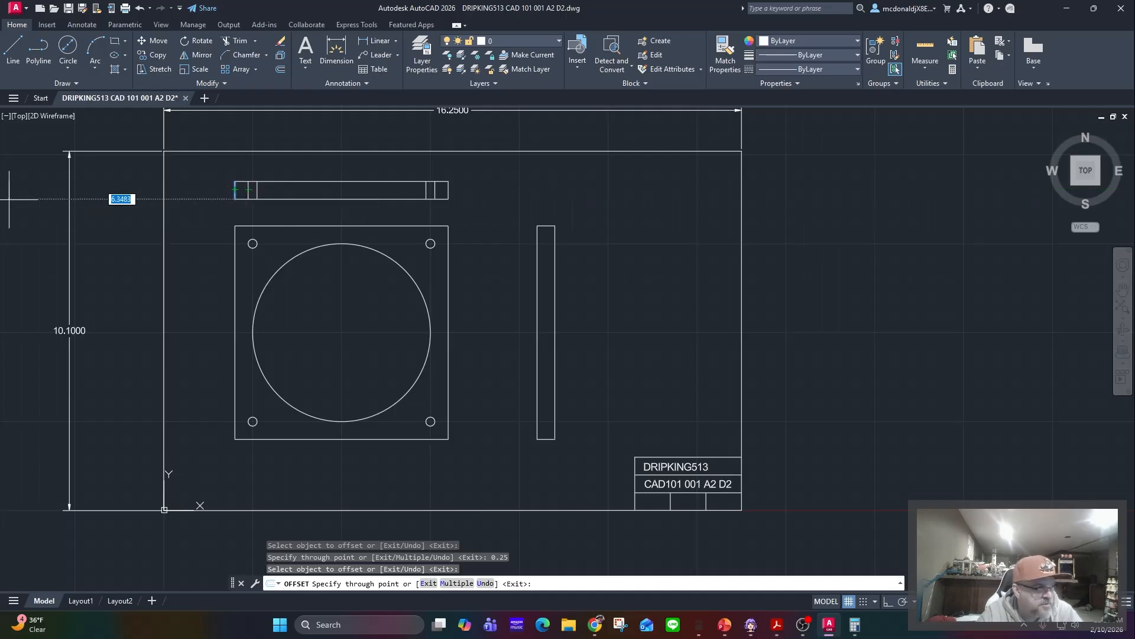
{"action": "left_click_drag", "start_coordinate": [0, 195], "coordinate": [542, 172]}
{"action": "double_click", "coordinate": [543, 172]}
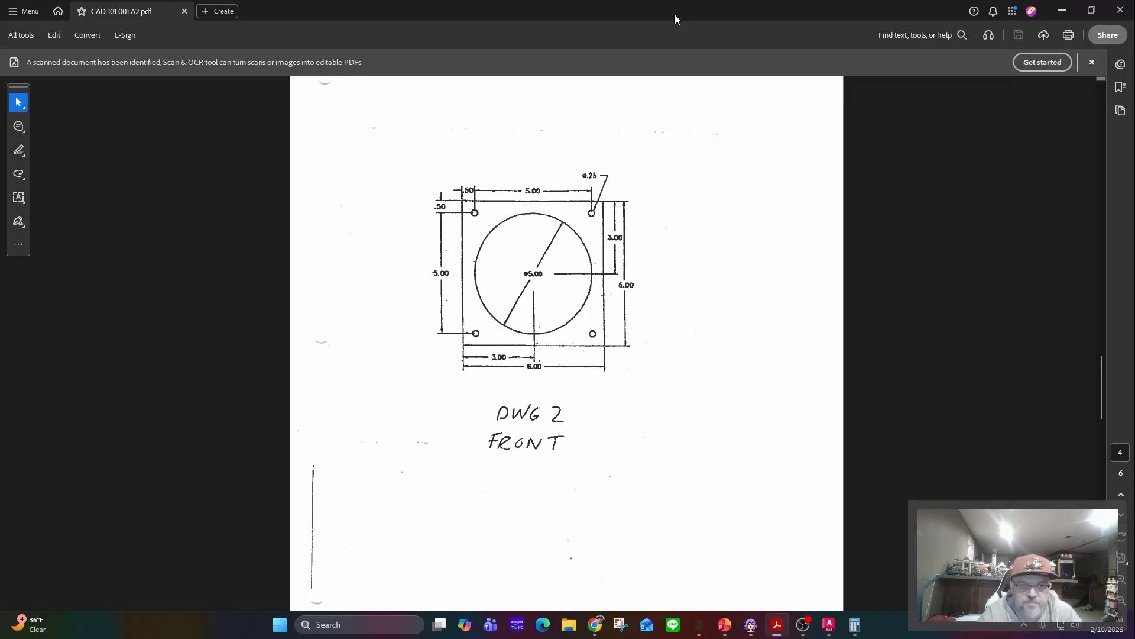
{"action": "left_click_drag", "start_coordinate": [667, 16], "coordinate": [0, 83]}
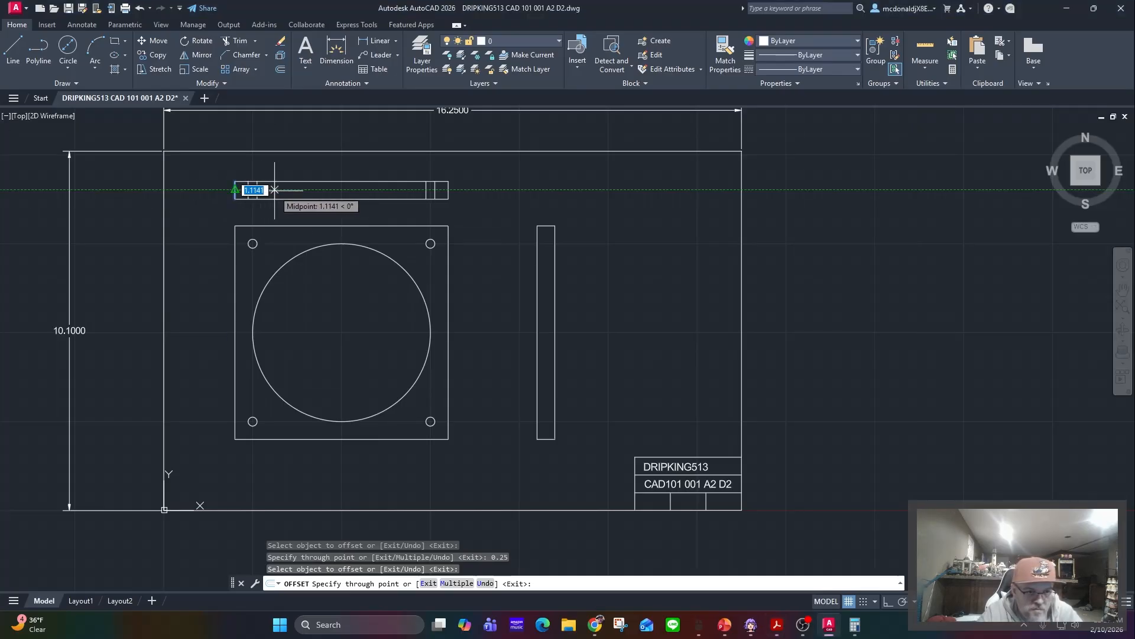
{"action": "type", "text": "0.5"}
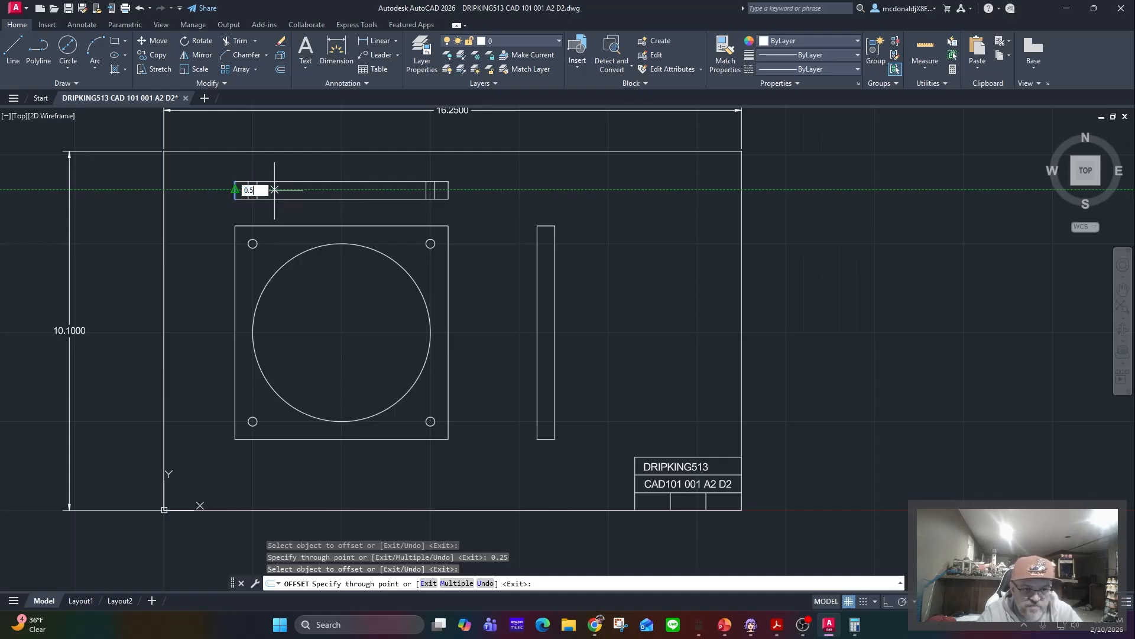
{"action": "key", "text": "Return"}
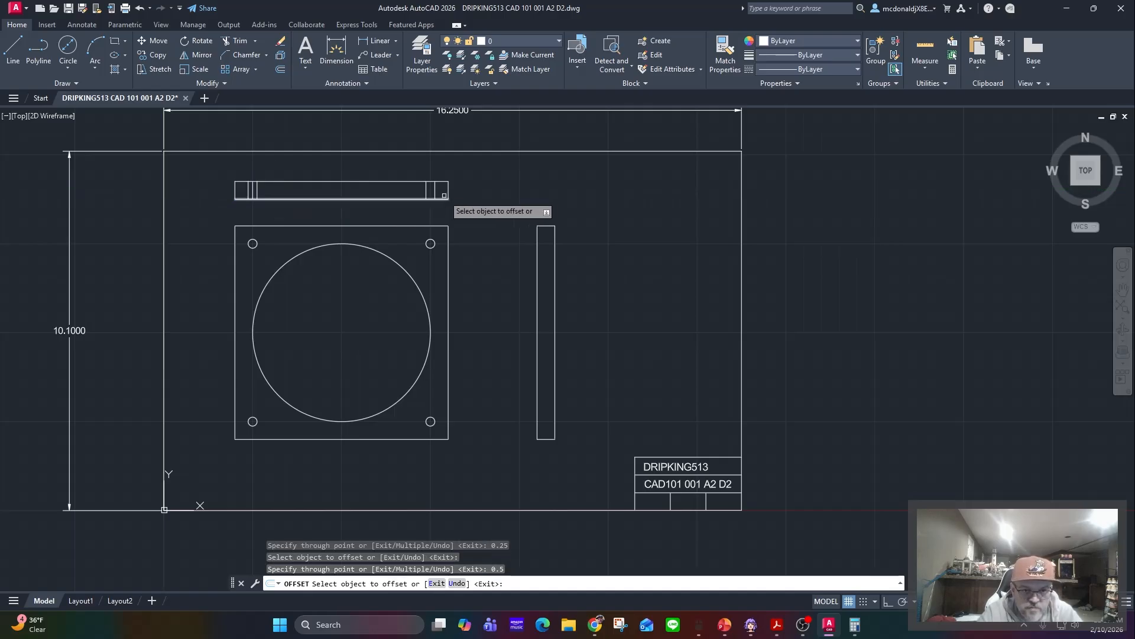
{"action": "left_click", "coordinate": [439, 191]}
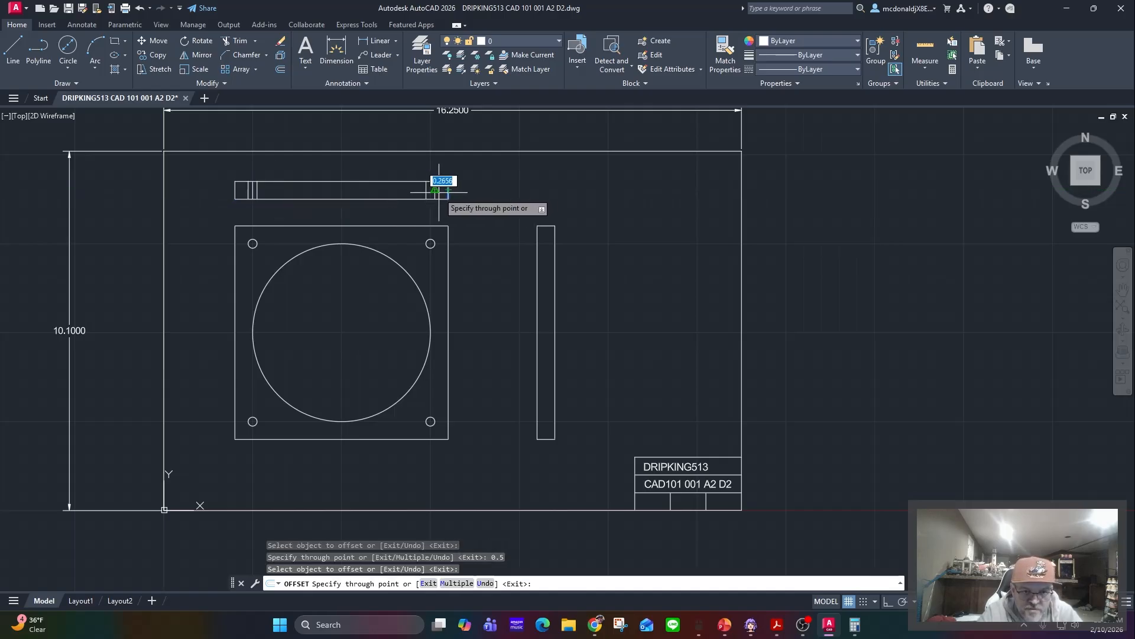
{"action": "type", "text": "0.5"}
{"action": "key", "text": "Return"}
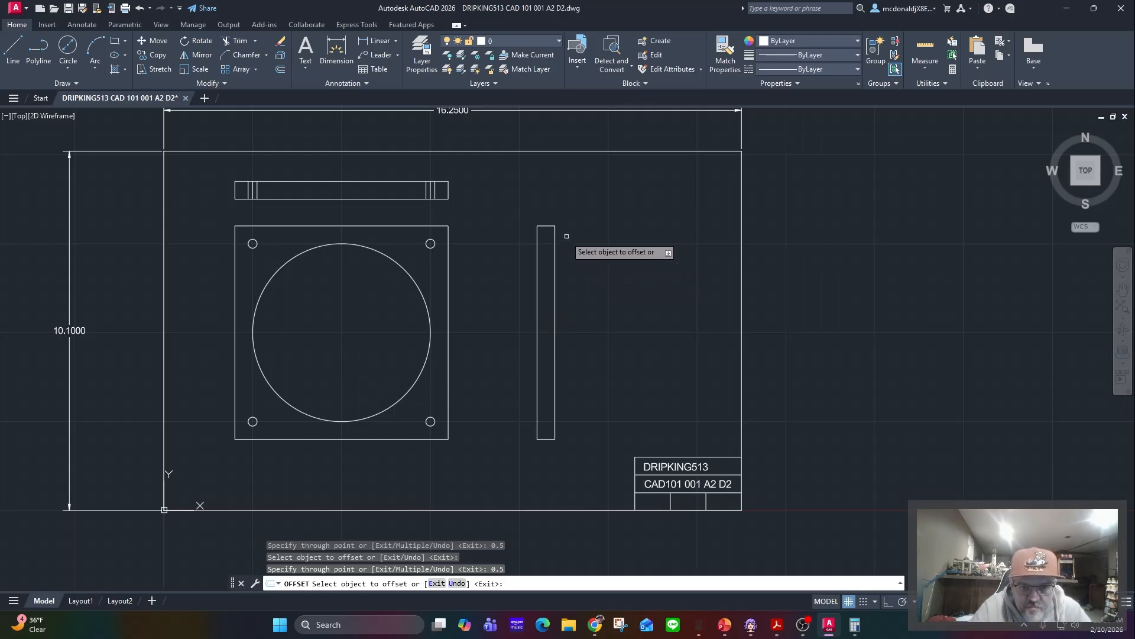
Offset the side view's upper edge 0.375 downward, and offset that new line 0.25 farther down.
{"action": "left_click", "coordinate": [542, 225]}
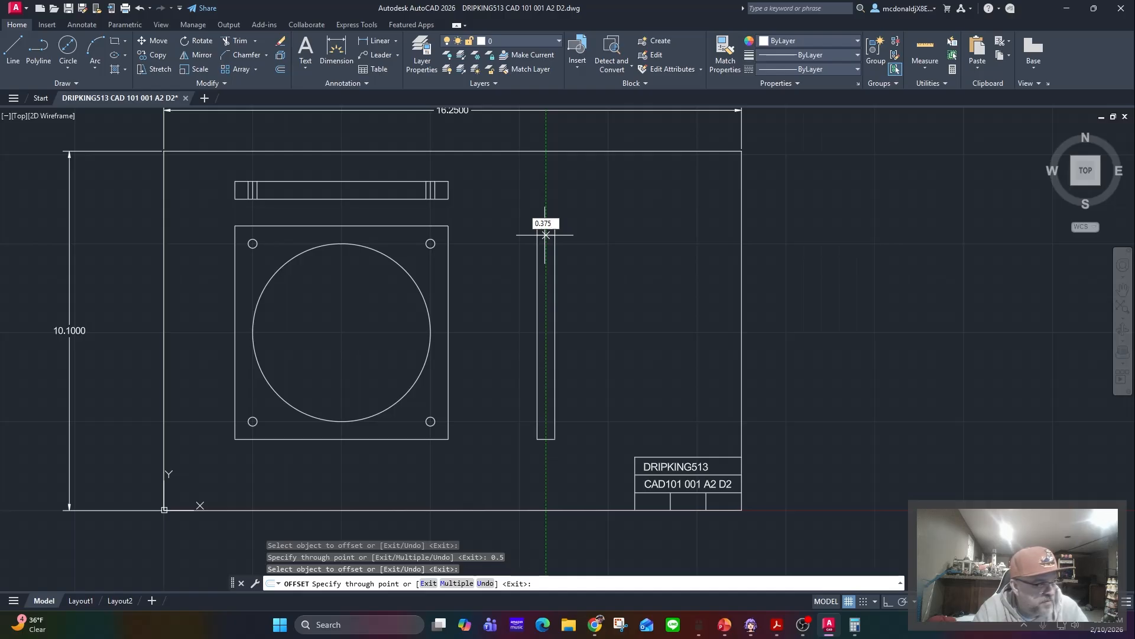
{"action": "key", "text": "Return"}
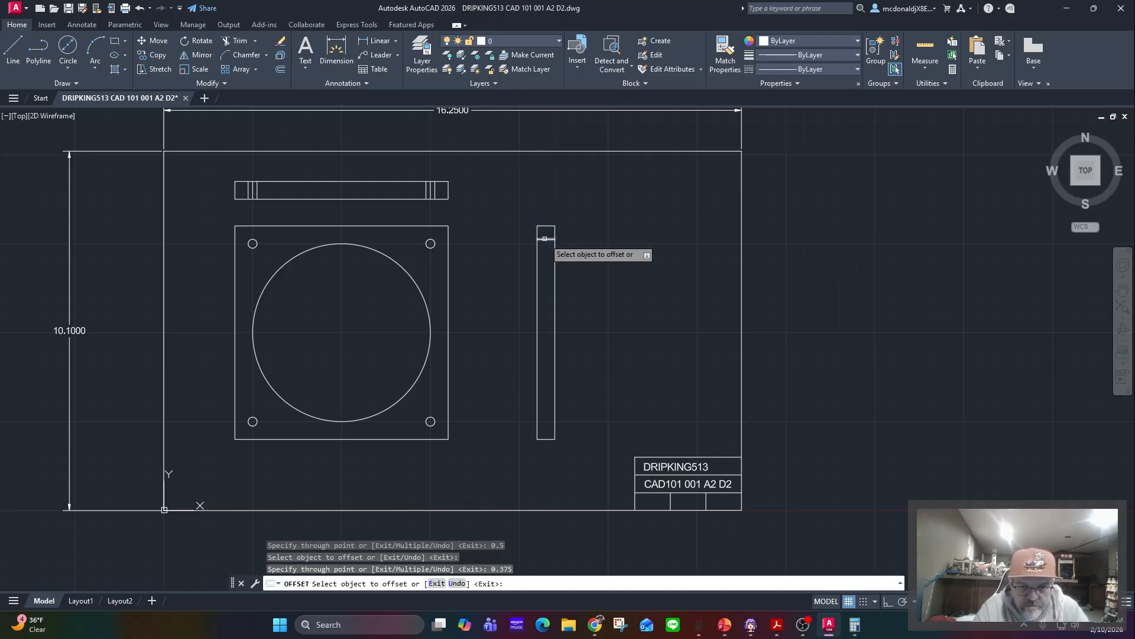
{"action": "left_click", "coordinate": [858, 626]}
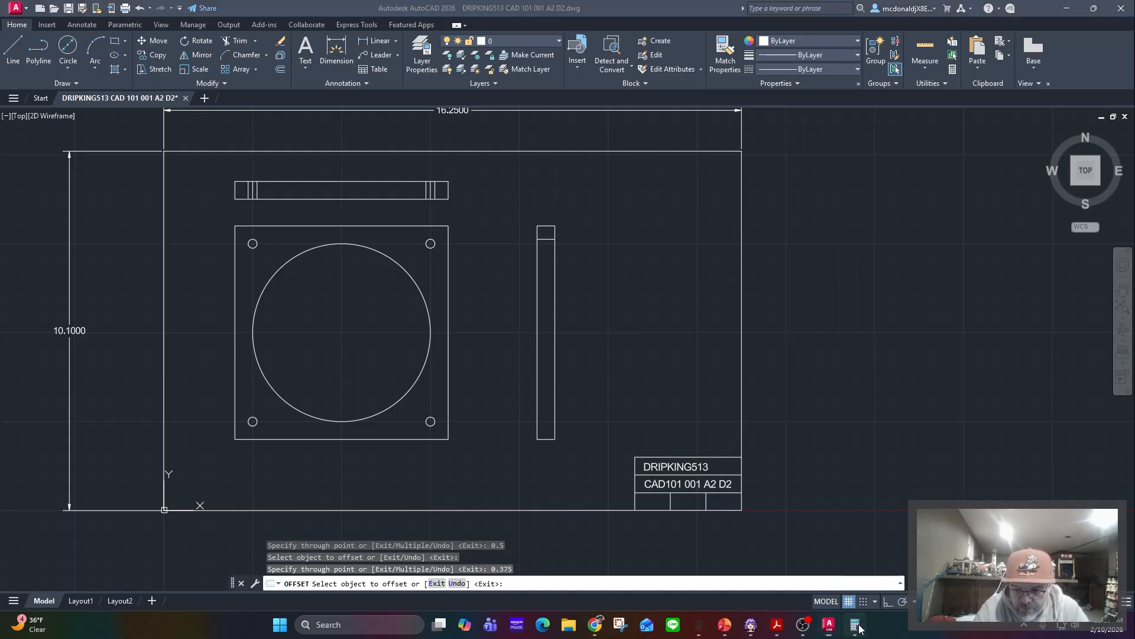
{"action": "left_click", "coordinate": [860, 629]}
{"action": "left_click", "coordinate": [858, 626]}
{"action": "left_click", "coordinate": [822, 289]}
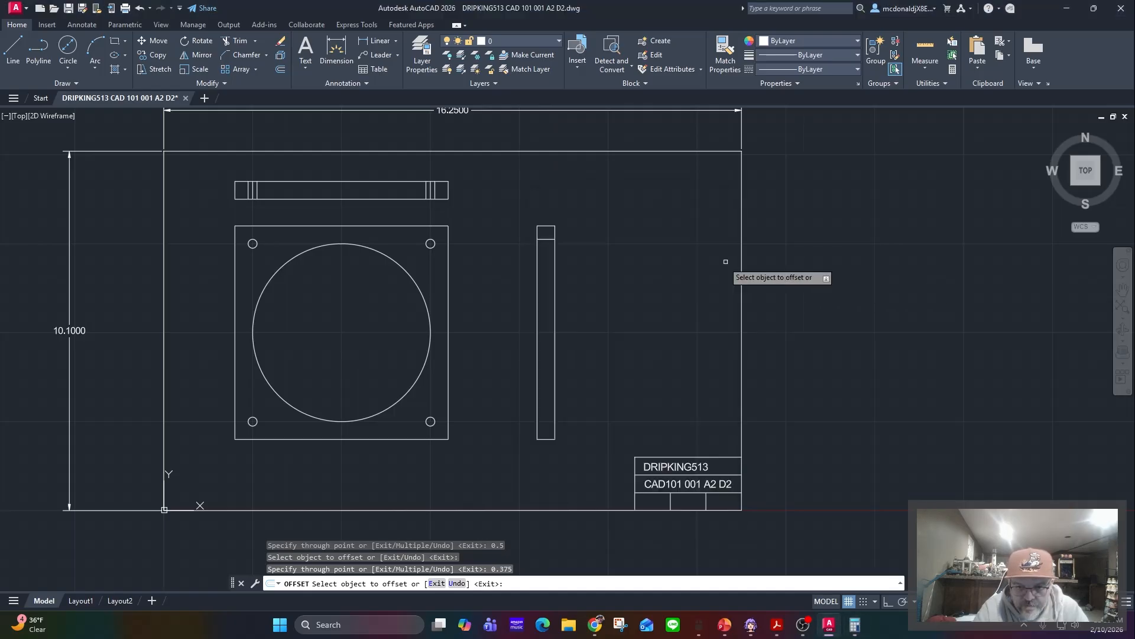
{"action": "left_click", "coordinate": [547, 239]}
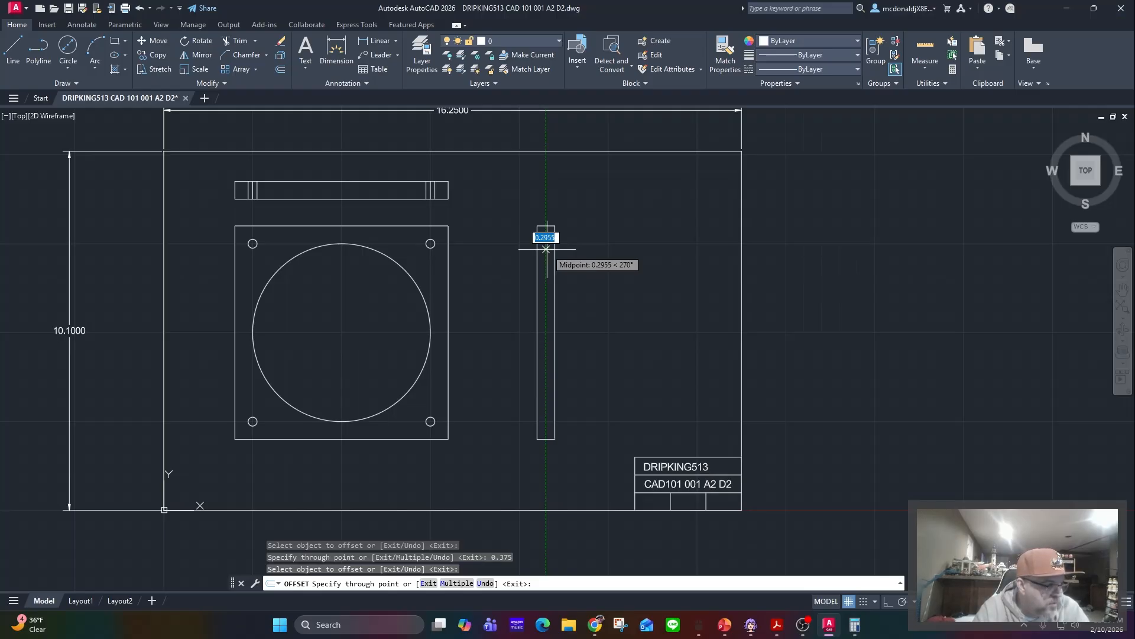
{"action": "type", "text": "0.25"}
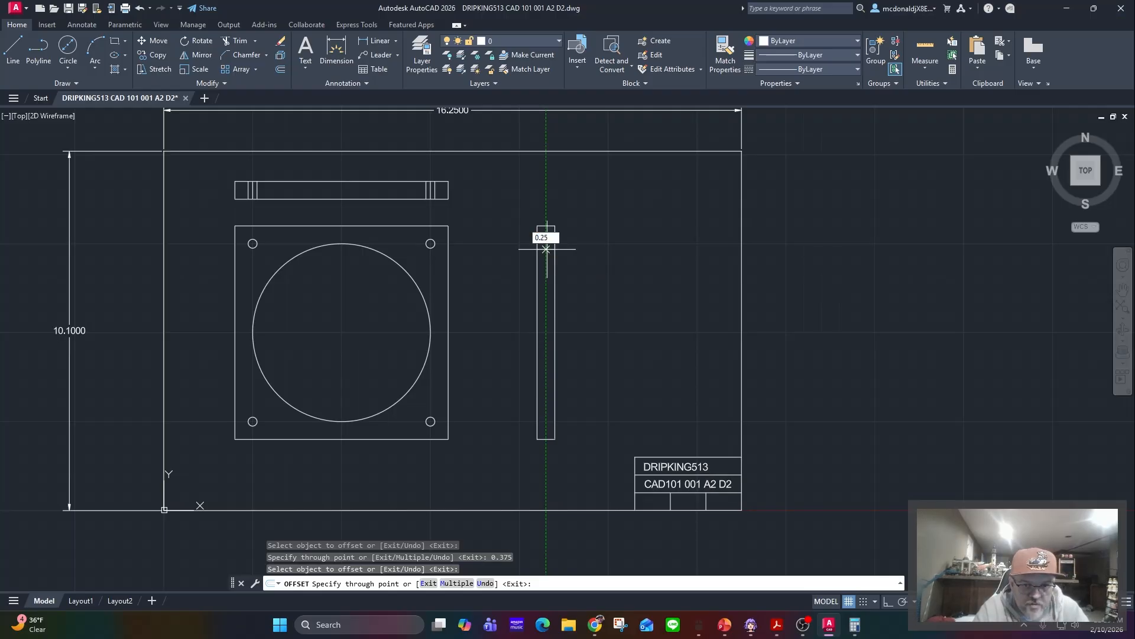
{"action": "key", "text": "Return"}
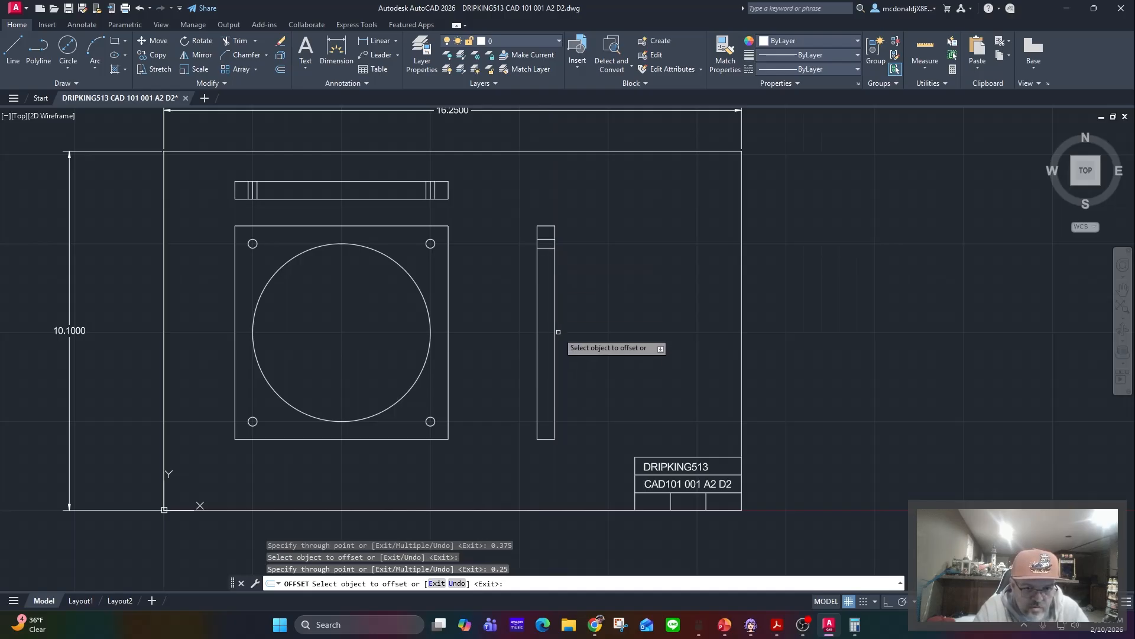
Offset the side view's lower edge 0.375 upward, and offset that new line 0.25 farther up.
{"action": "left_click", "coordinate": [546, 439]}
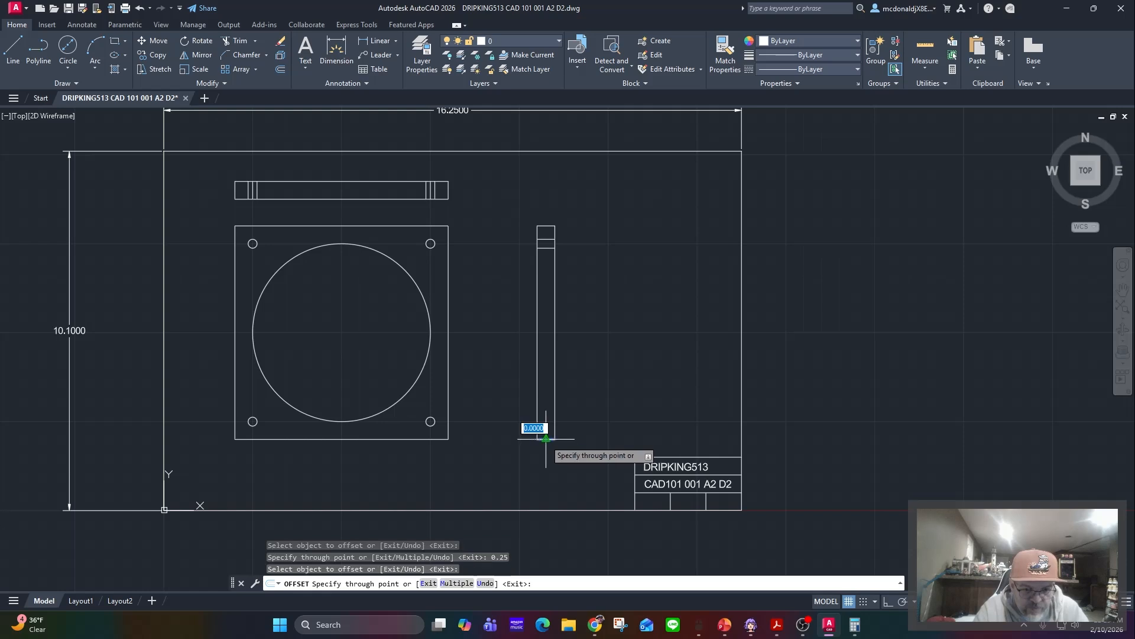
{"action": "type", "text": "0.375"}
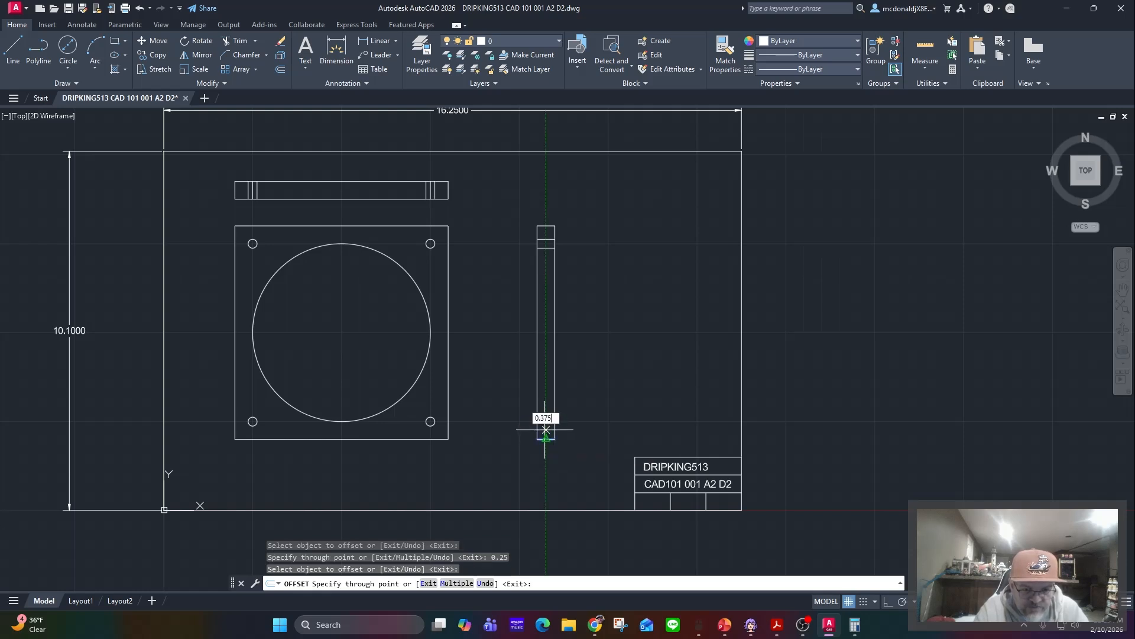
{"action": "key", "text": "Return"}
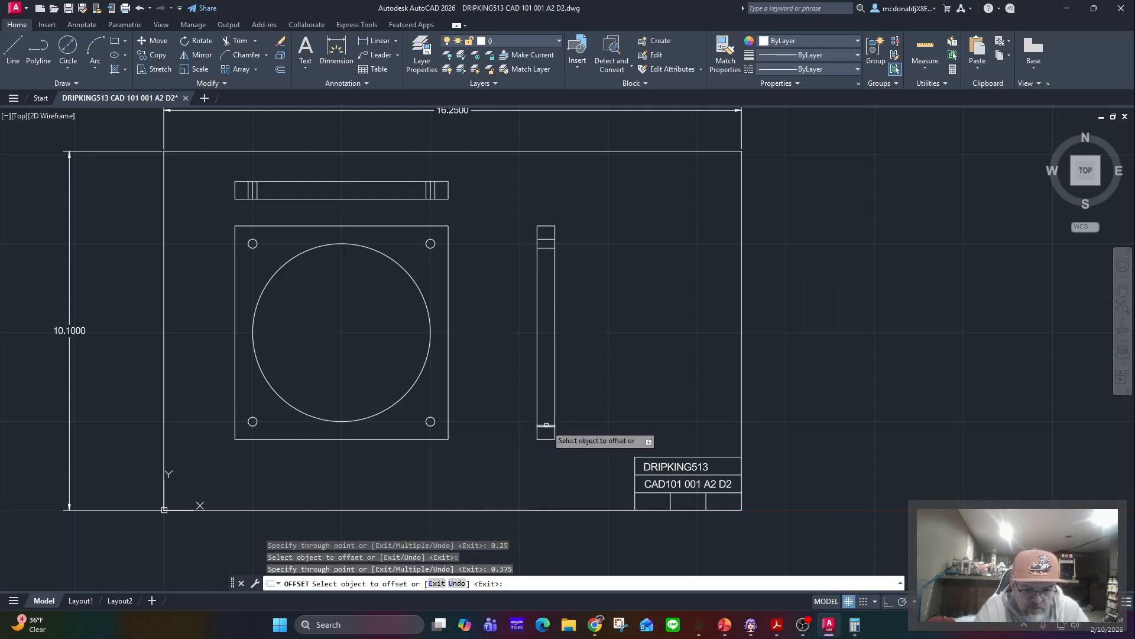
{"action": "left_click", "coordinate": [546, 438]}
{"action": "type", "text": "0."}
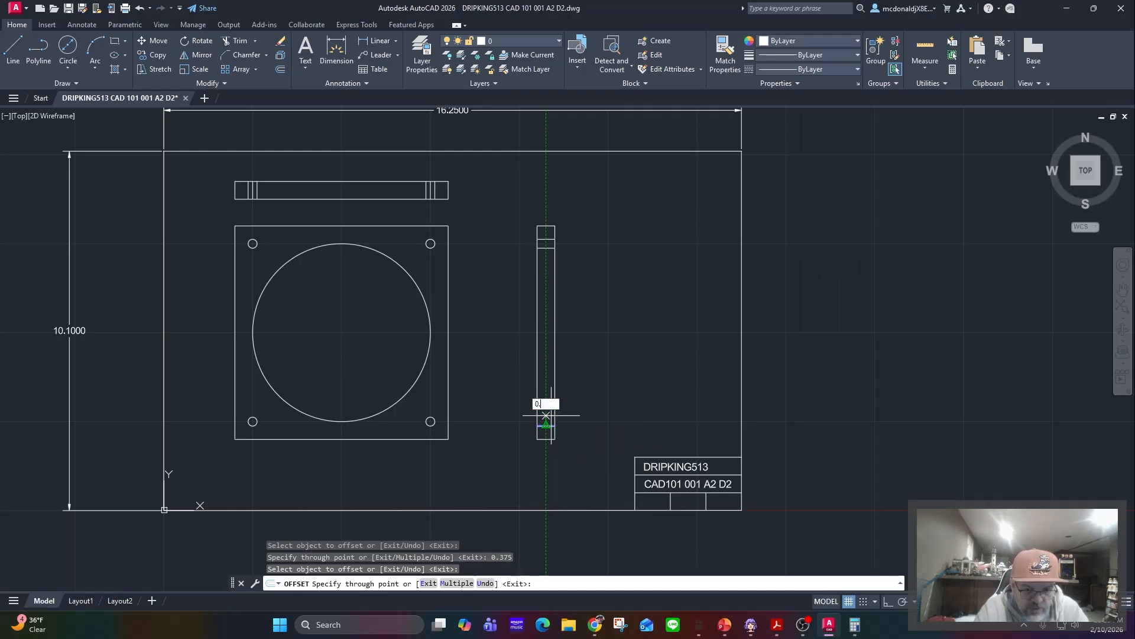
{"action": "type", "text": "25"}
{"action": "key", "text": "Return"}
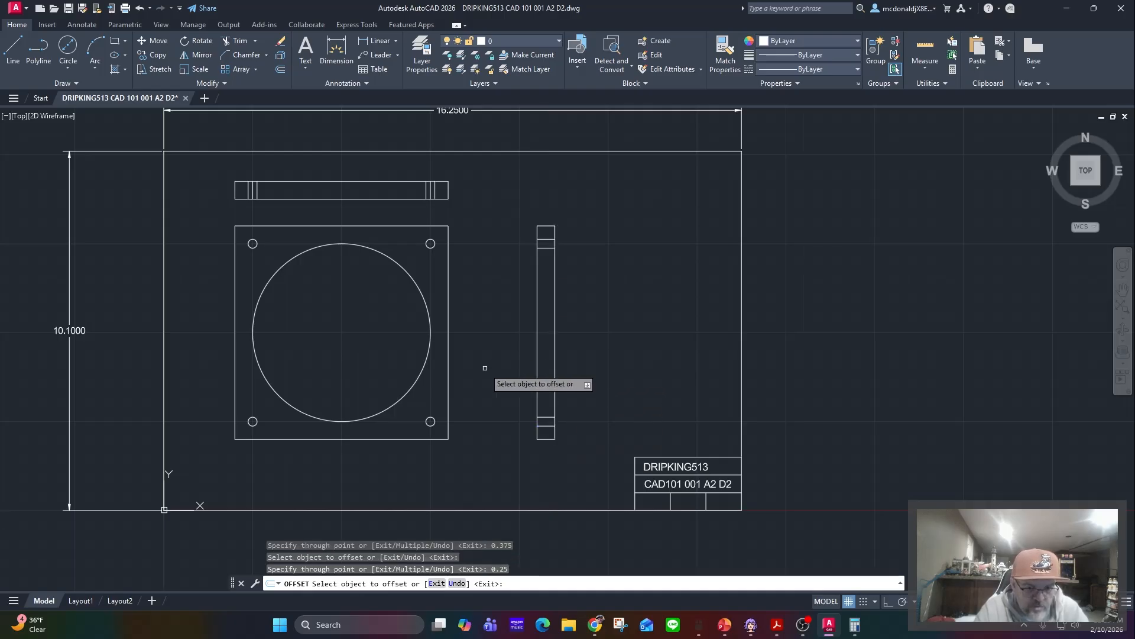
Offset the side view's lower and upper edges 0.5 inward to add the corner-hole centre lines.
{"action": "left_click", "coordinate": [549, 434]}
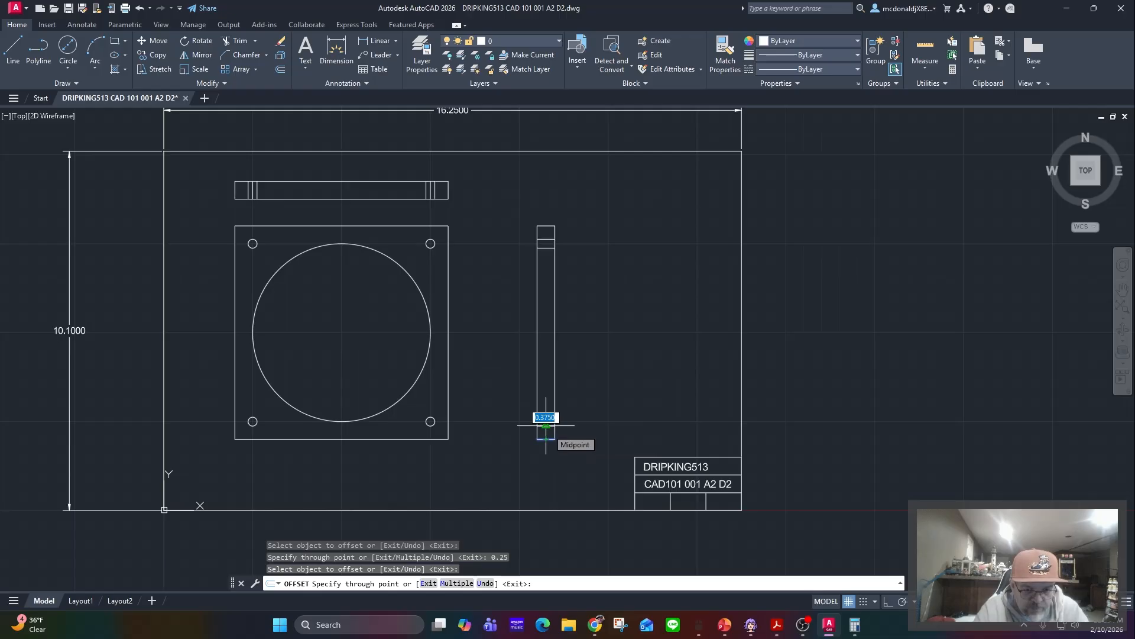
{"action": "type", "text": "0"}
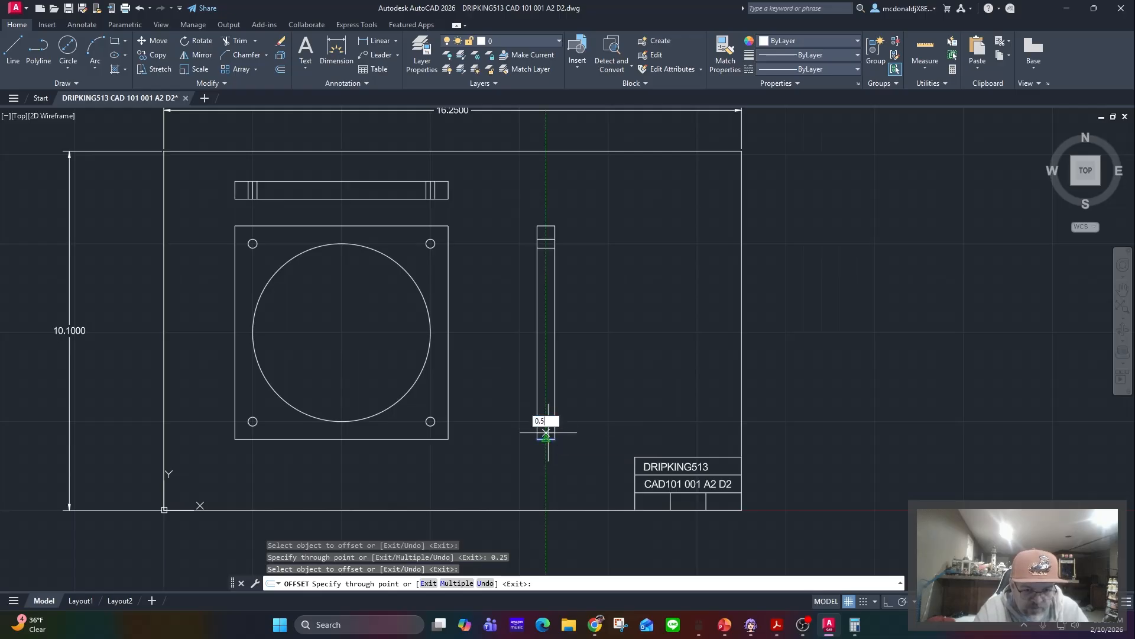
{"action": "key", "text": "Return"}
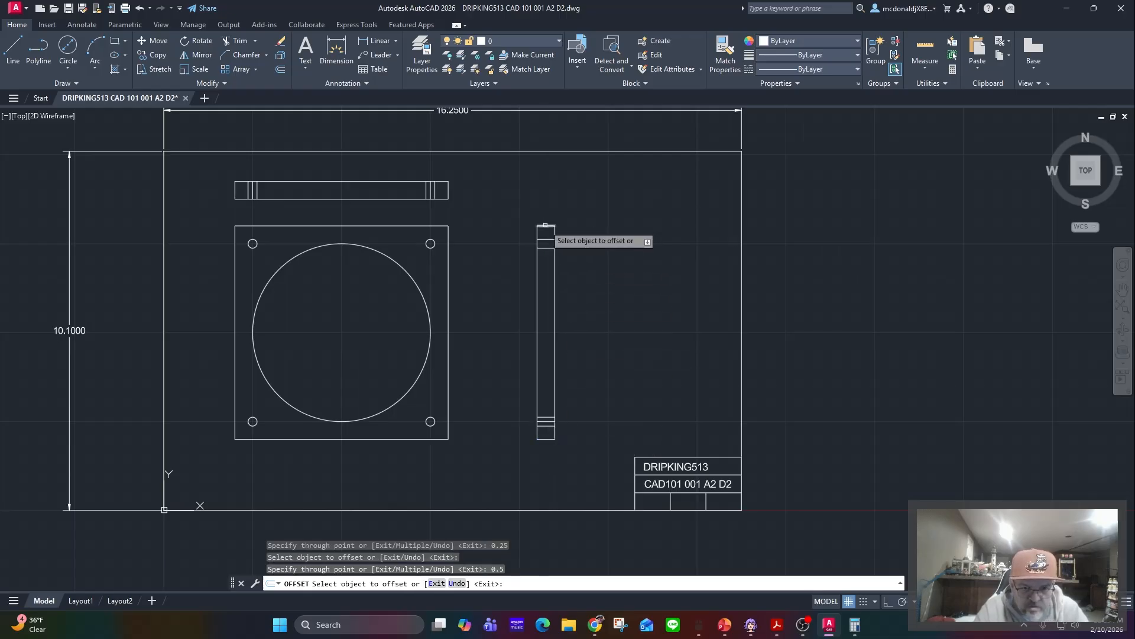
{"action": "left_click", "coordinate": [545, 225]}
{"action": "type", "text": "0."}
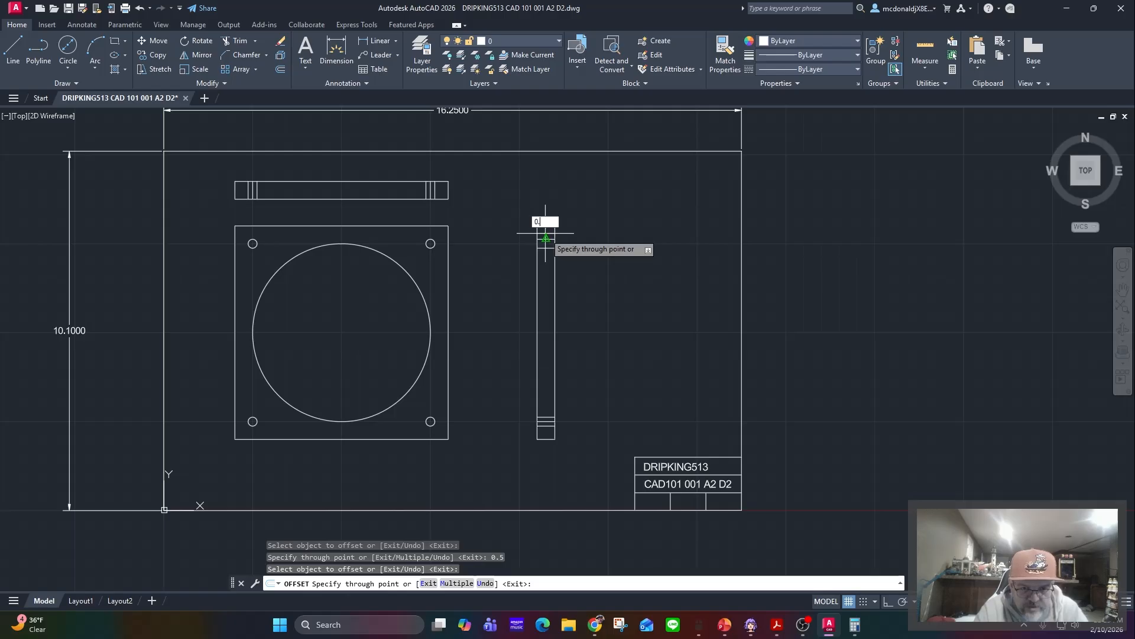
{"action": "type", "text": "5"}
{"action": "key", "text": "Return"}
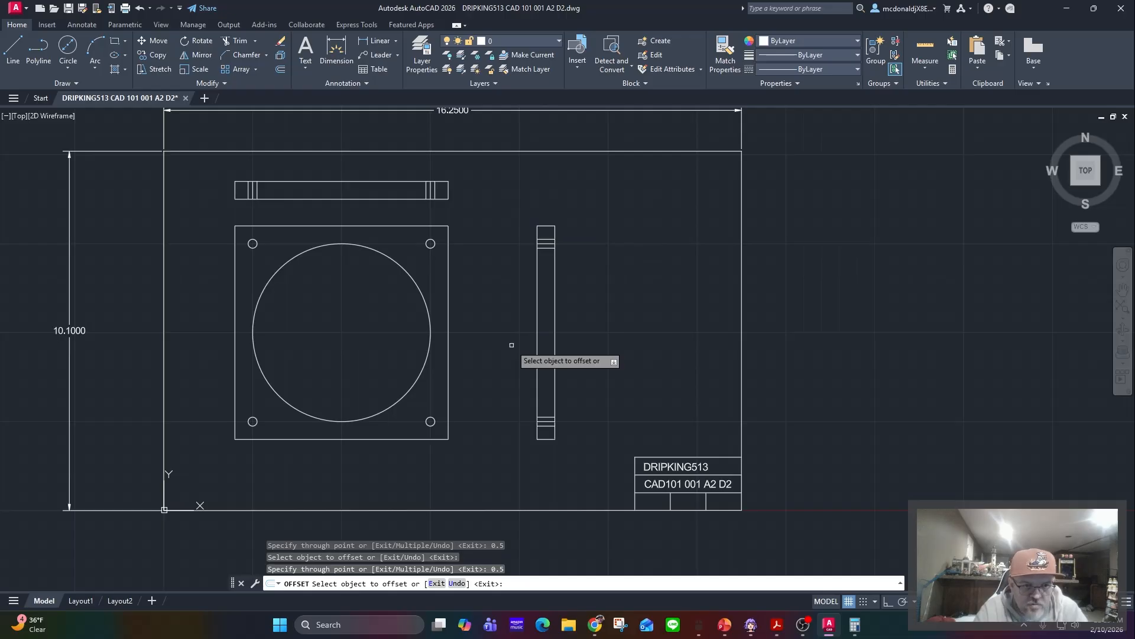
Check the spacing between the two outer hole lines near the top view's left end with a Dimension preview.
{"action": "left_click", "coordinate": [335, 47]}
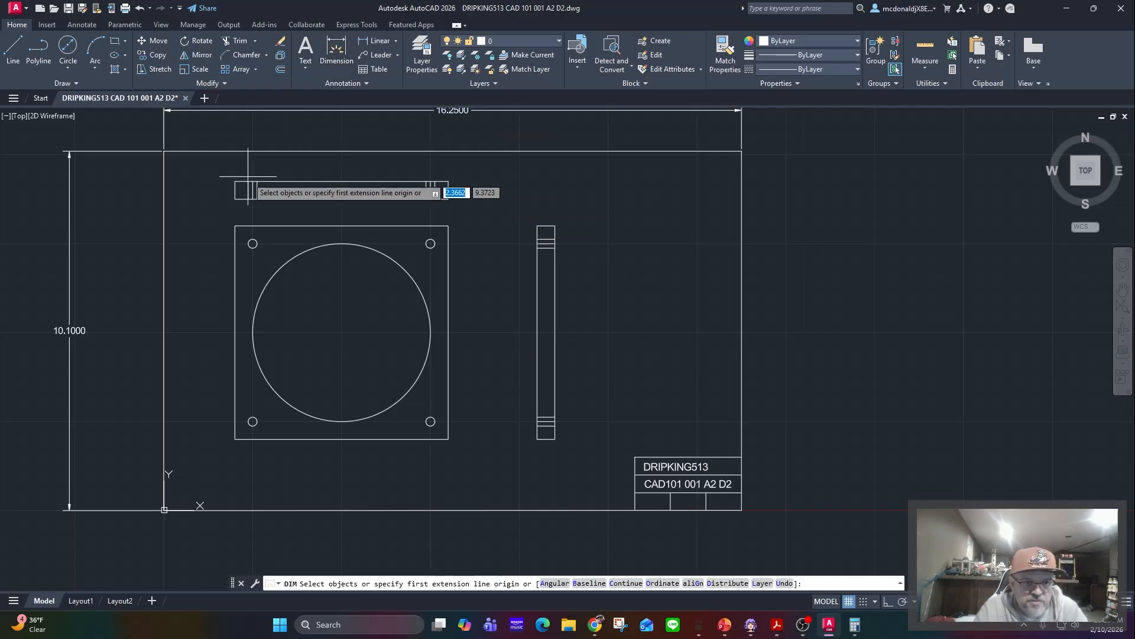
{"action": "left_click", "coordinate": [248, 189]}
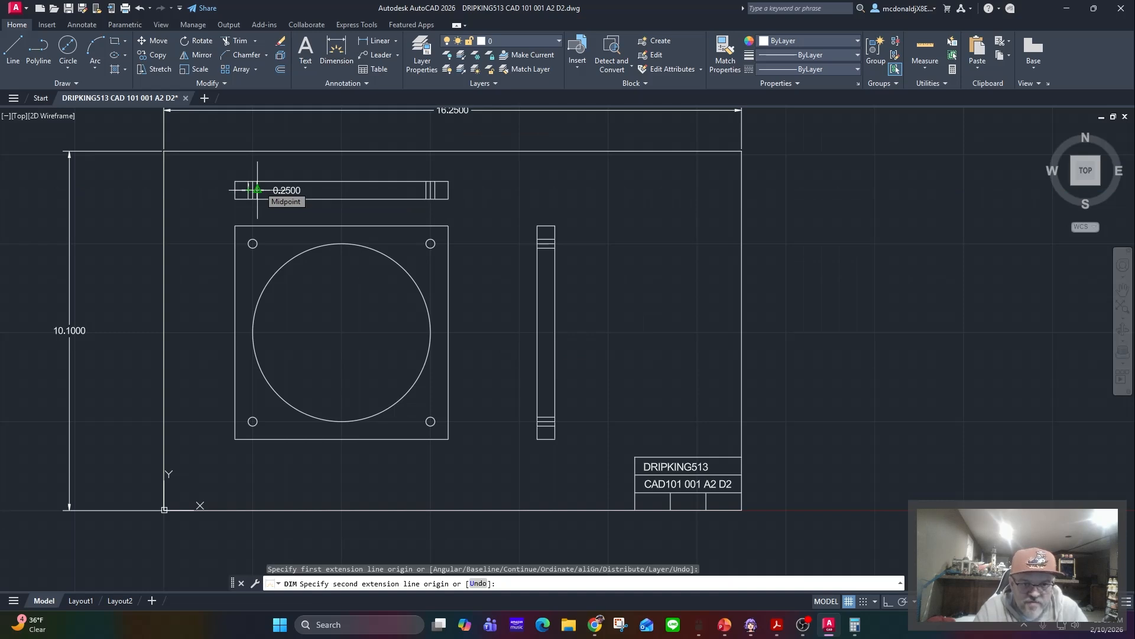
{"action": "key", "text": "Escape"}
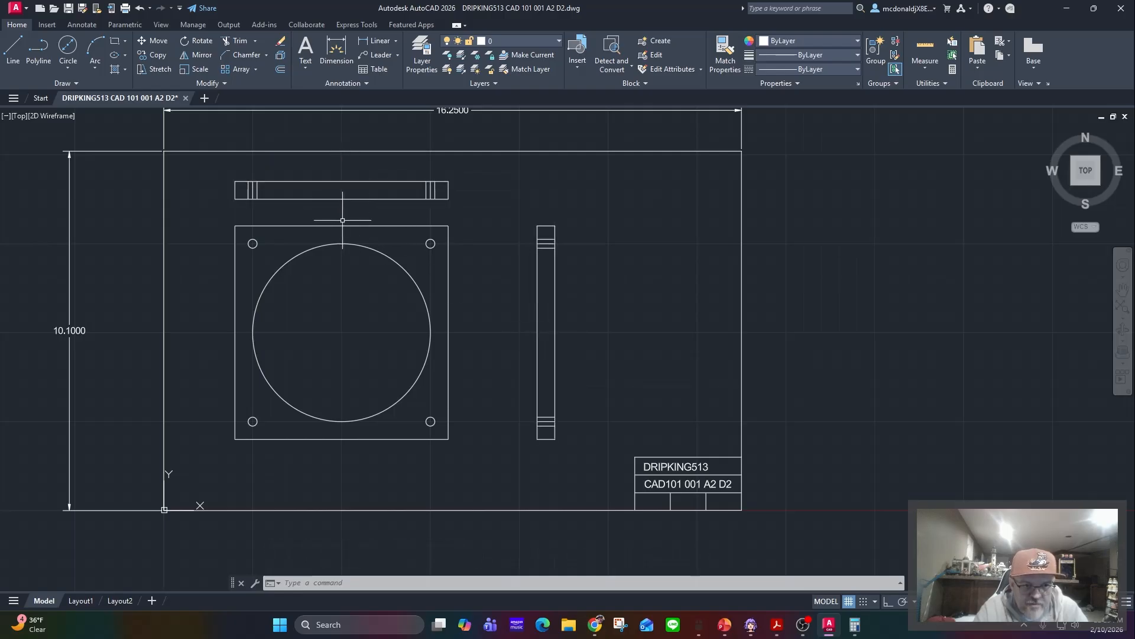
With the Through option, offset the top view's left edge 3 to the right and the side view's upper edge 3 downward.
{"action": "left_click", "coordinate": [280, 71]}
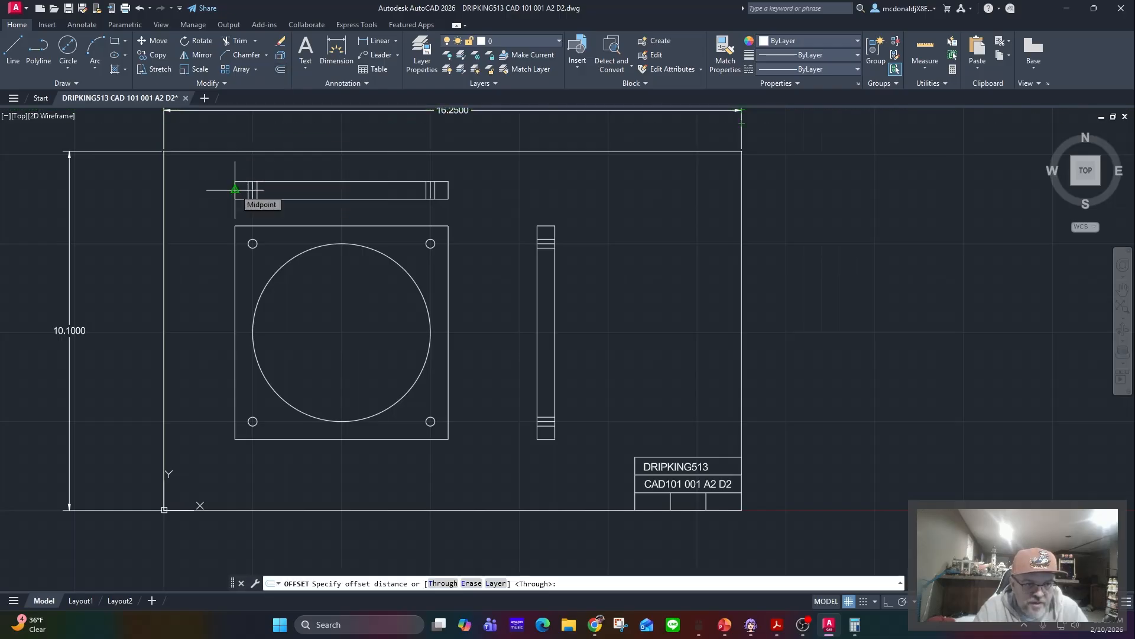
{"action": "left_click", "coordinate": [443, 583]}
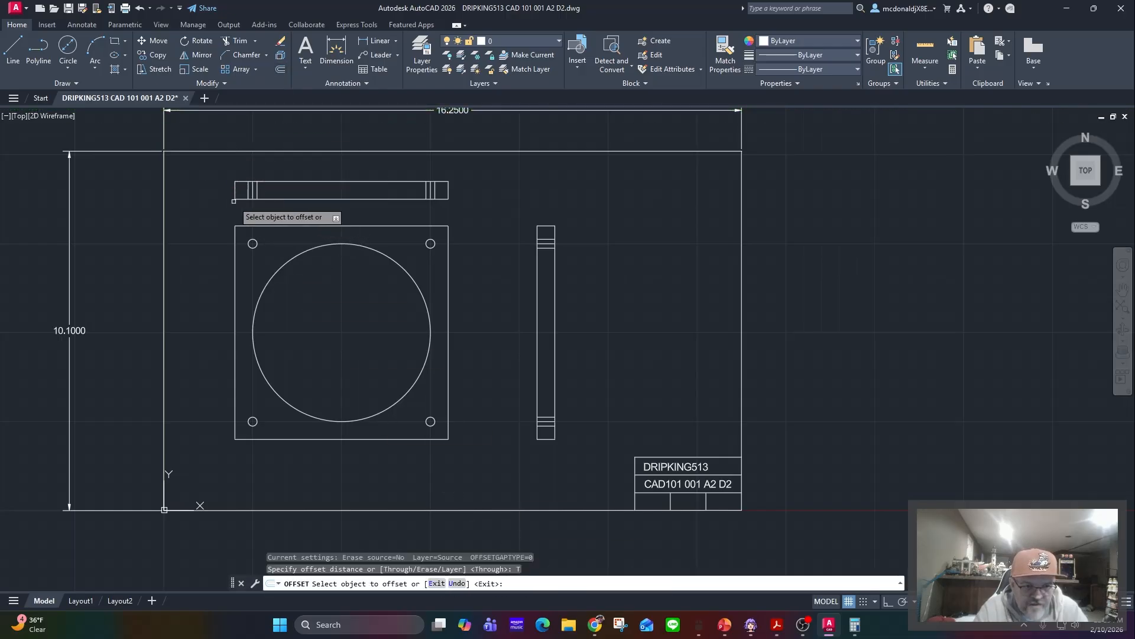
{"action": "left_click", "coordinate": [239, 199]}
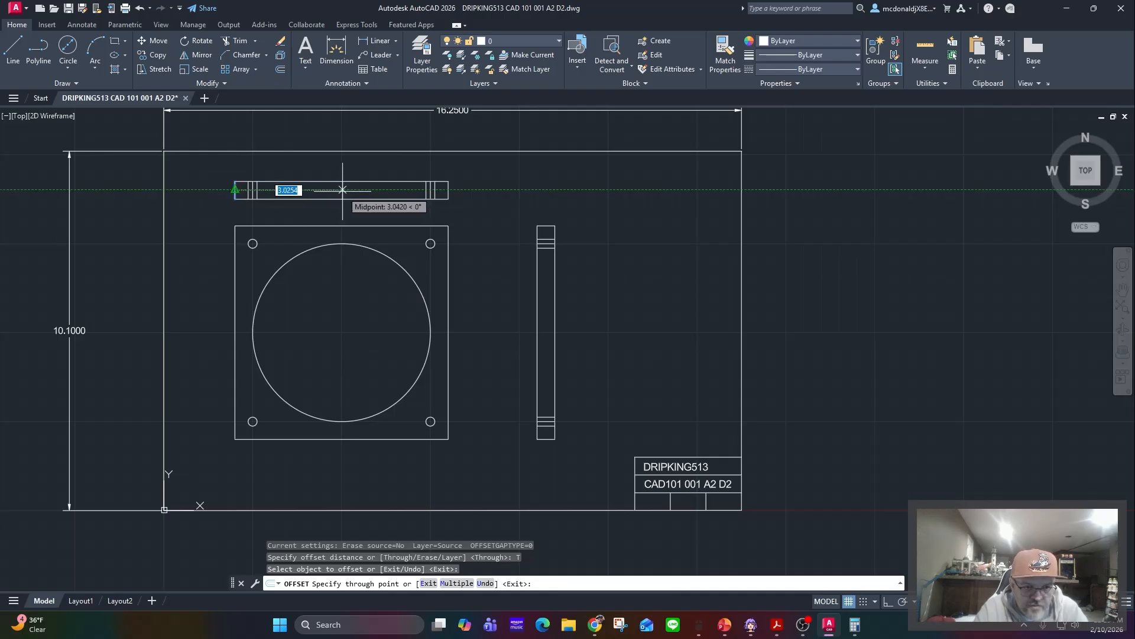
{"action": "type", "text": "3"}
{"action": "key", "text": "Return"}
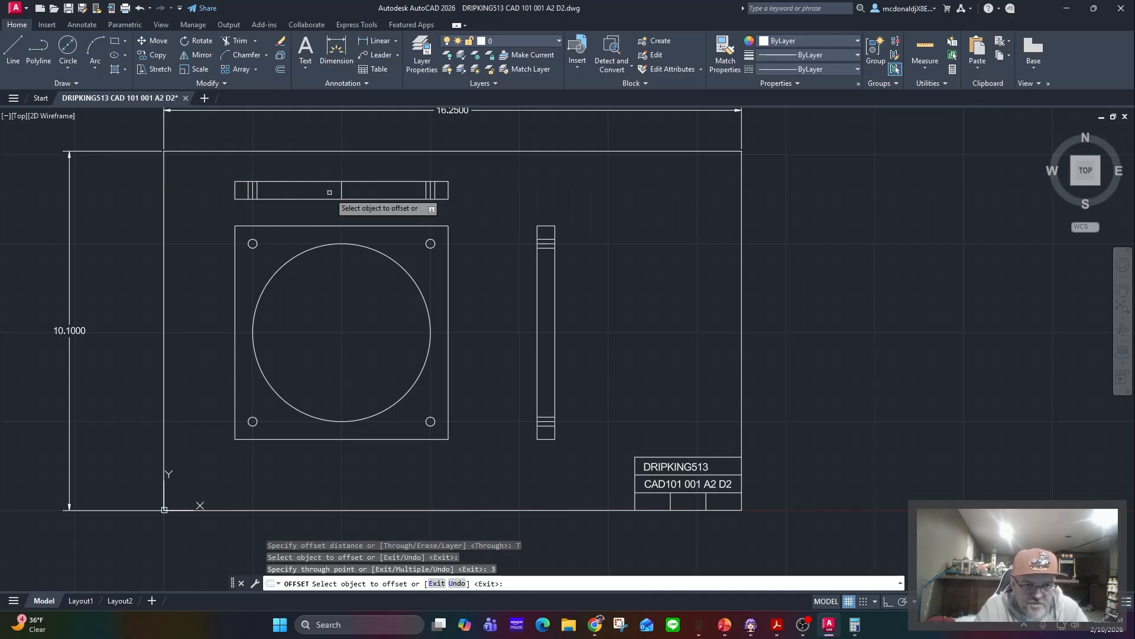
{"action": "left_click", "coordinate": [537, 232]}
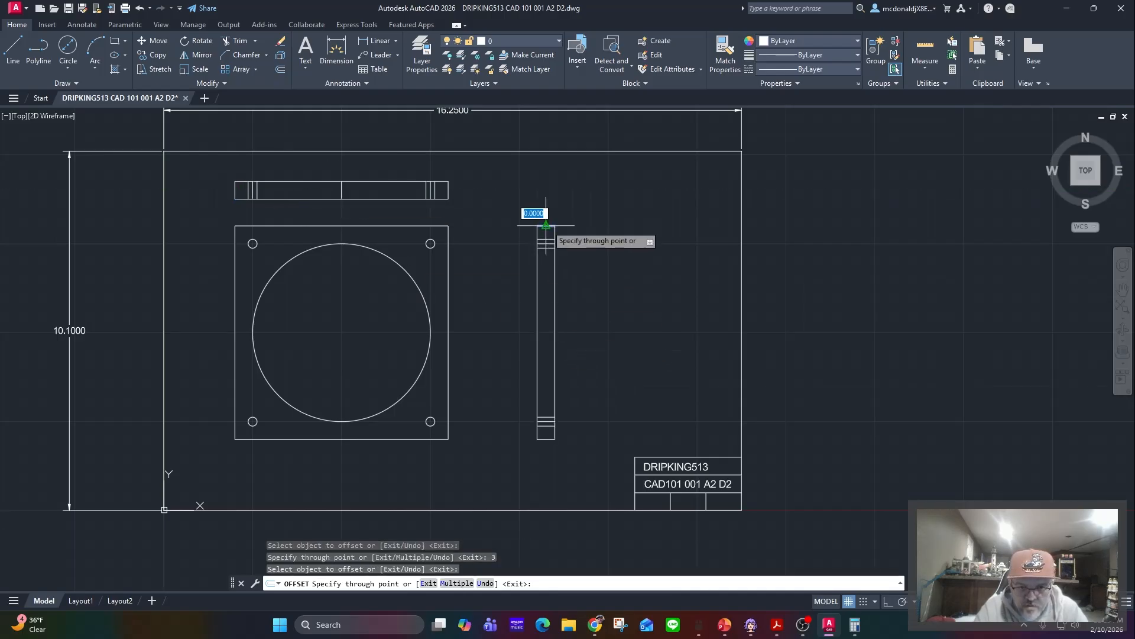
{"action": "type", "text": "3"}
{"action": "key", "text": "Return"}
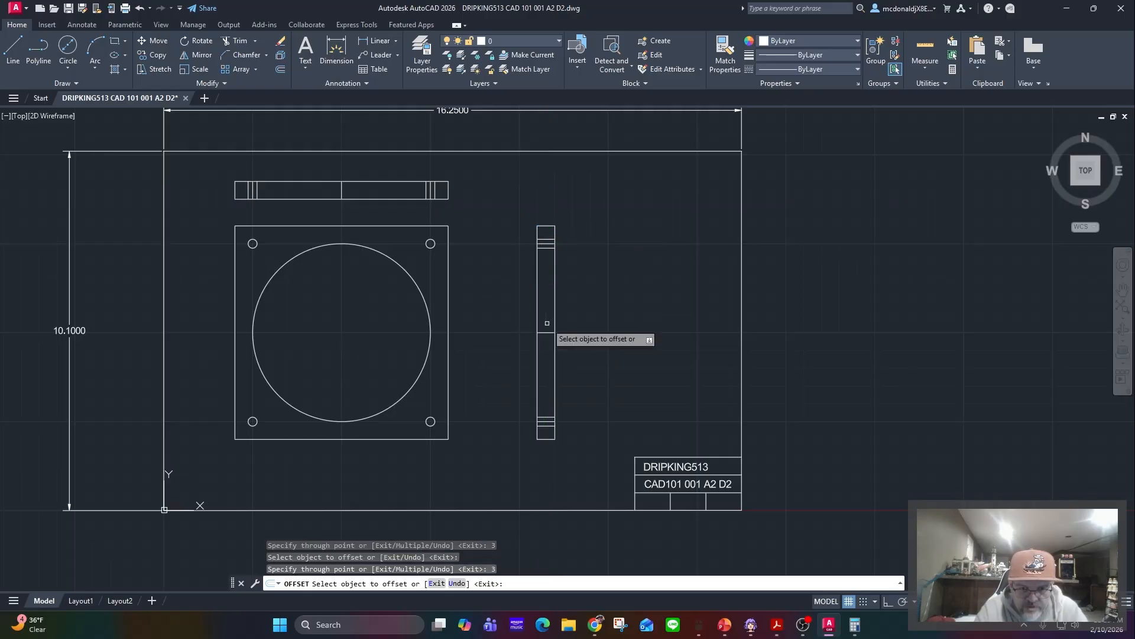